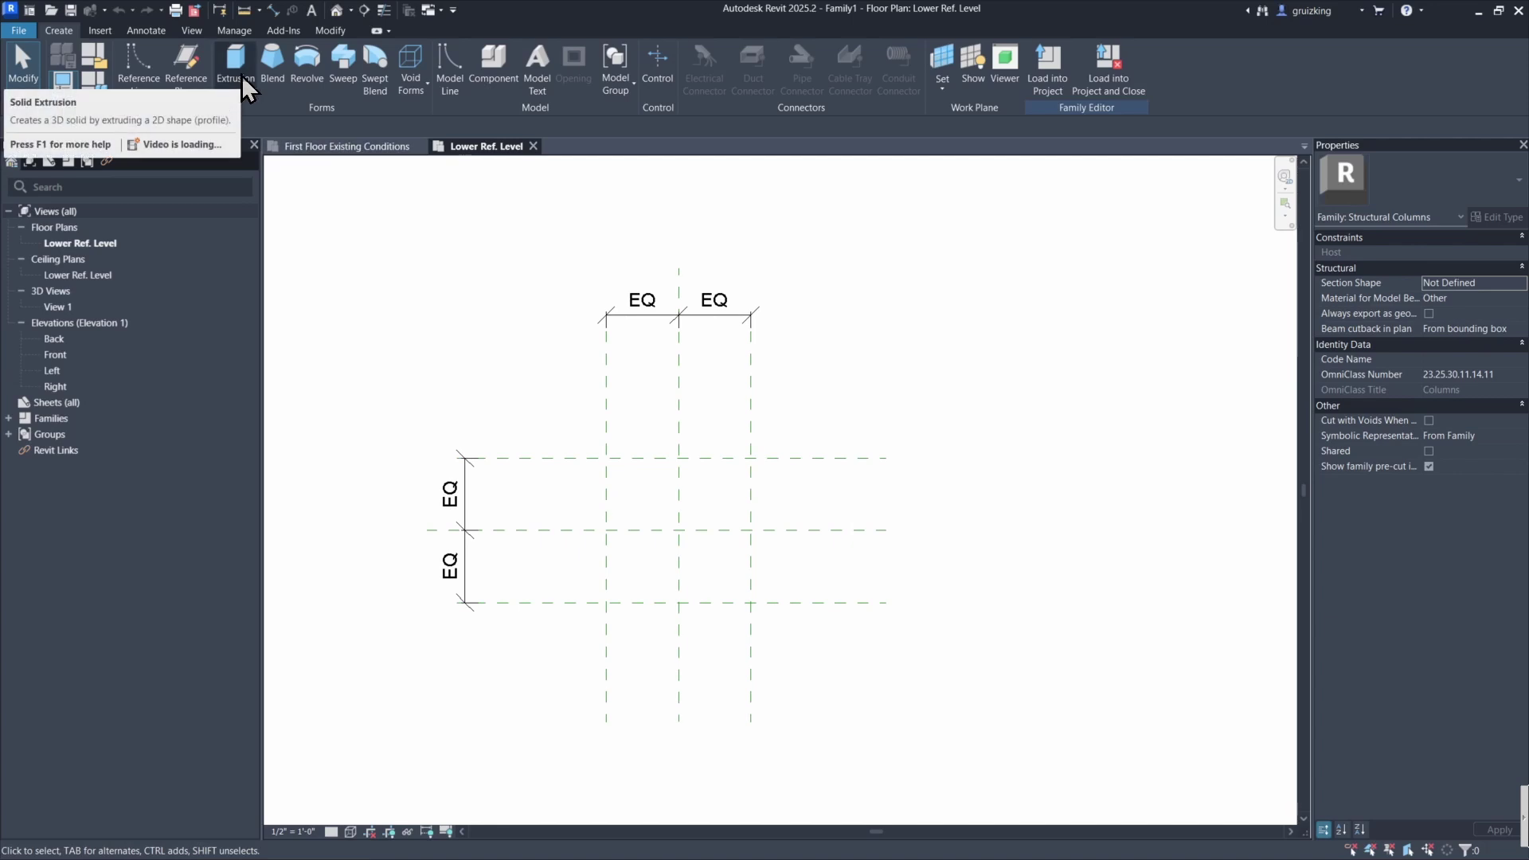
Start a solid extrusion and pick sketch lines locked to the left, back, right and front reference planes.
click(238, 77)
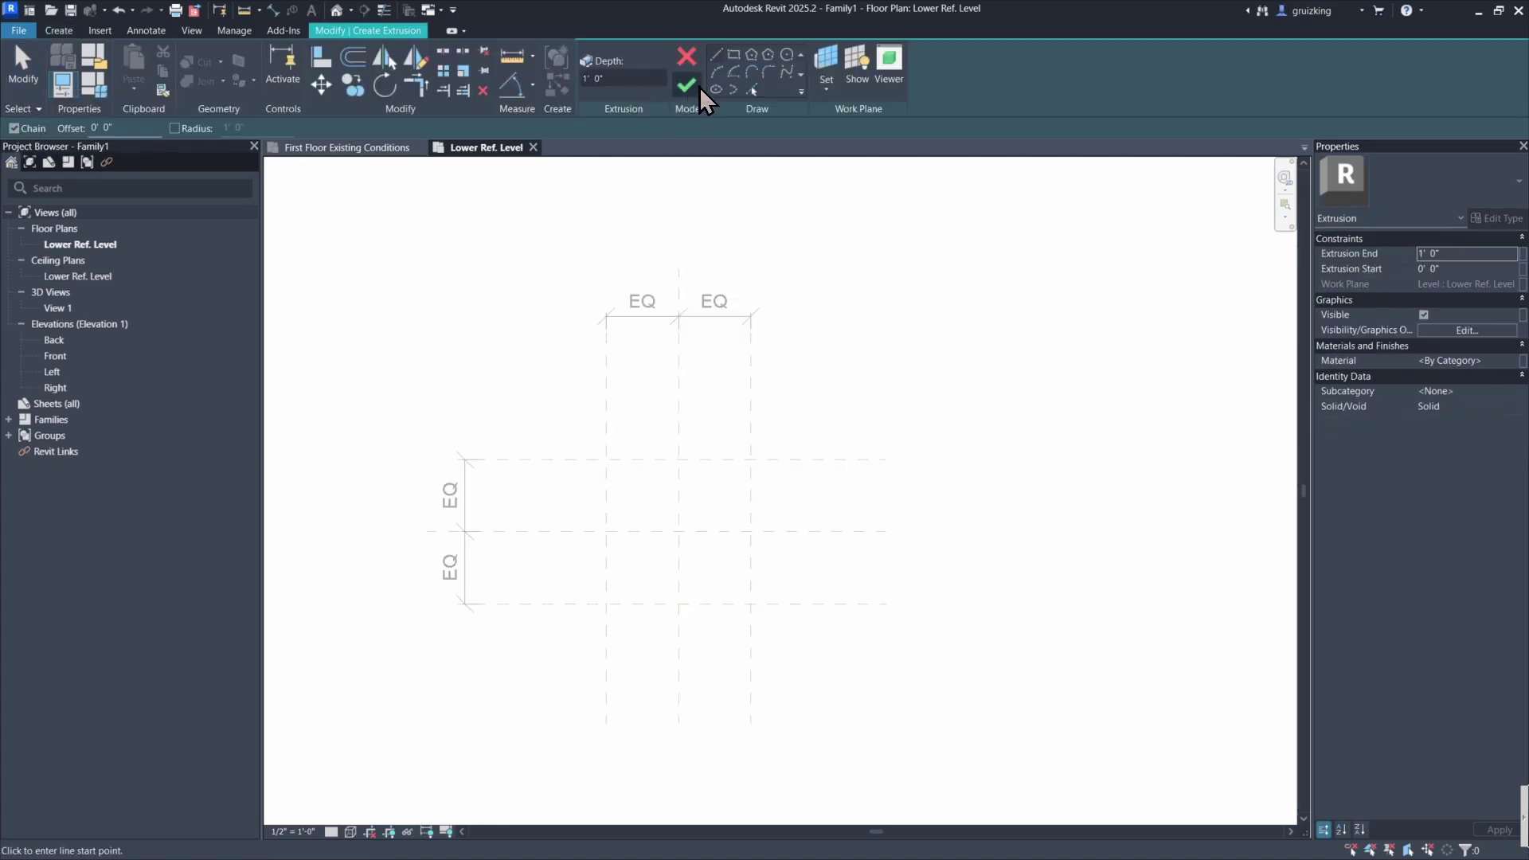
click(752, 89)
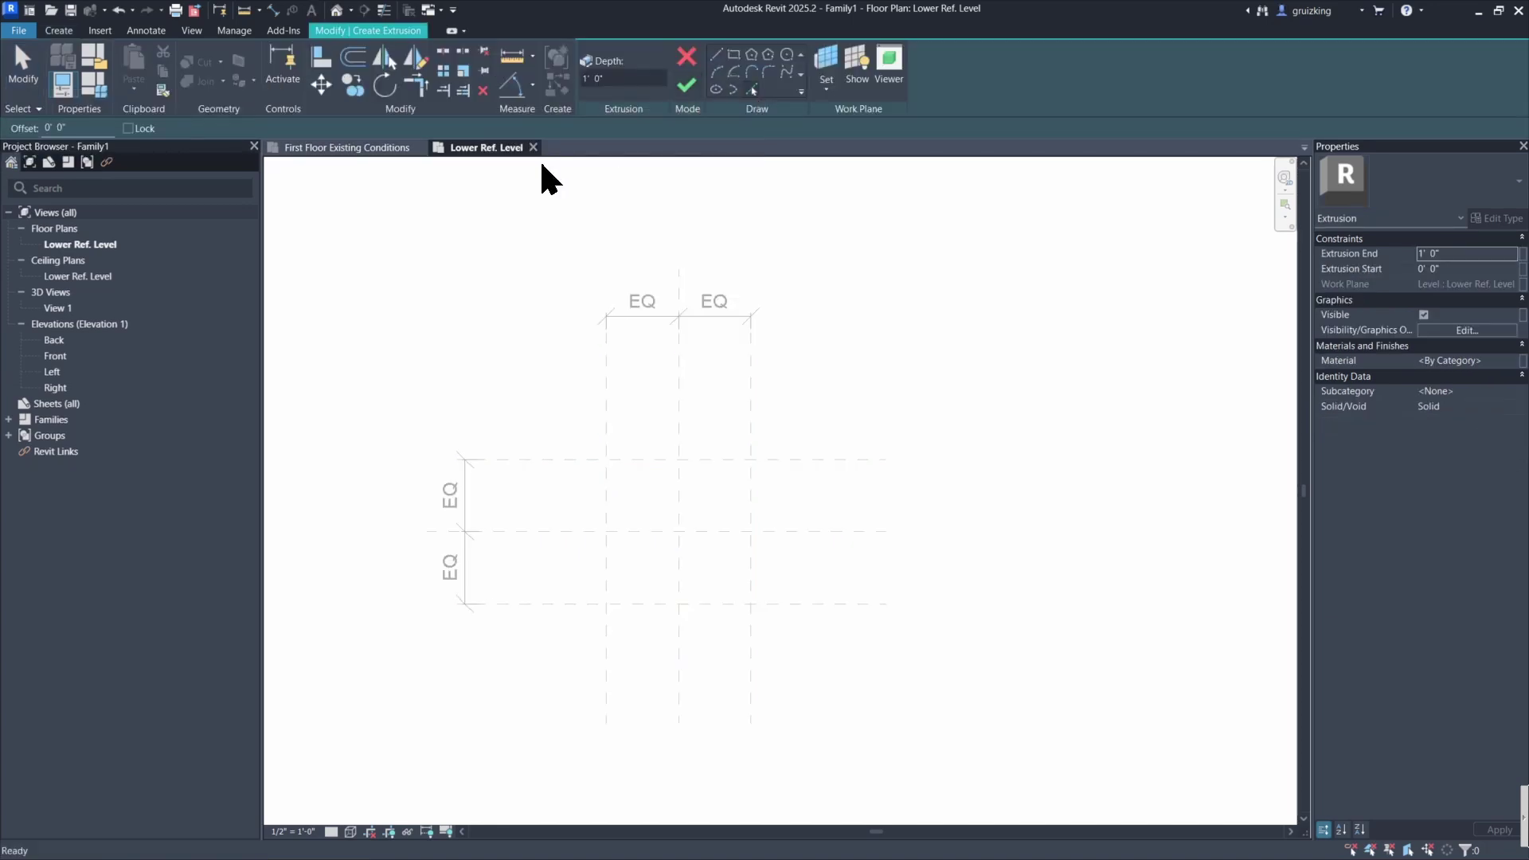
click(148, 128)
click(599, 502)
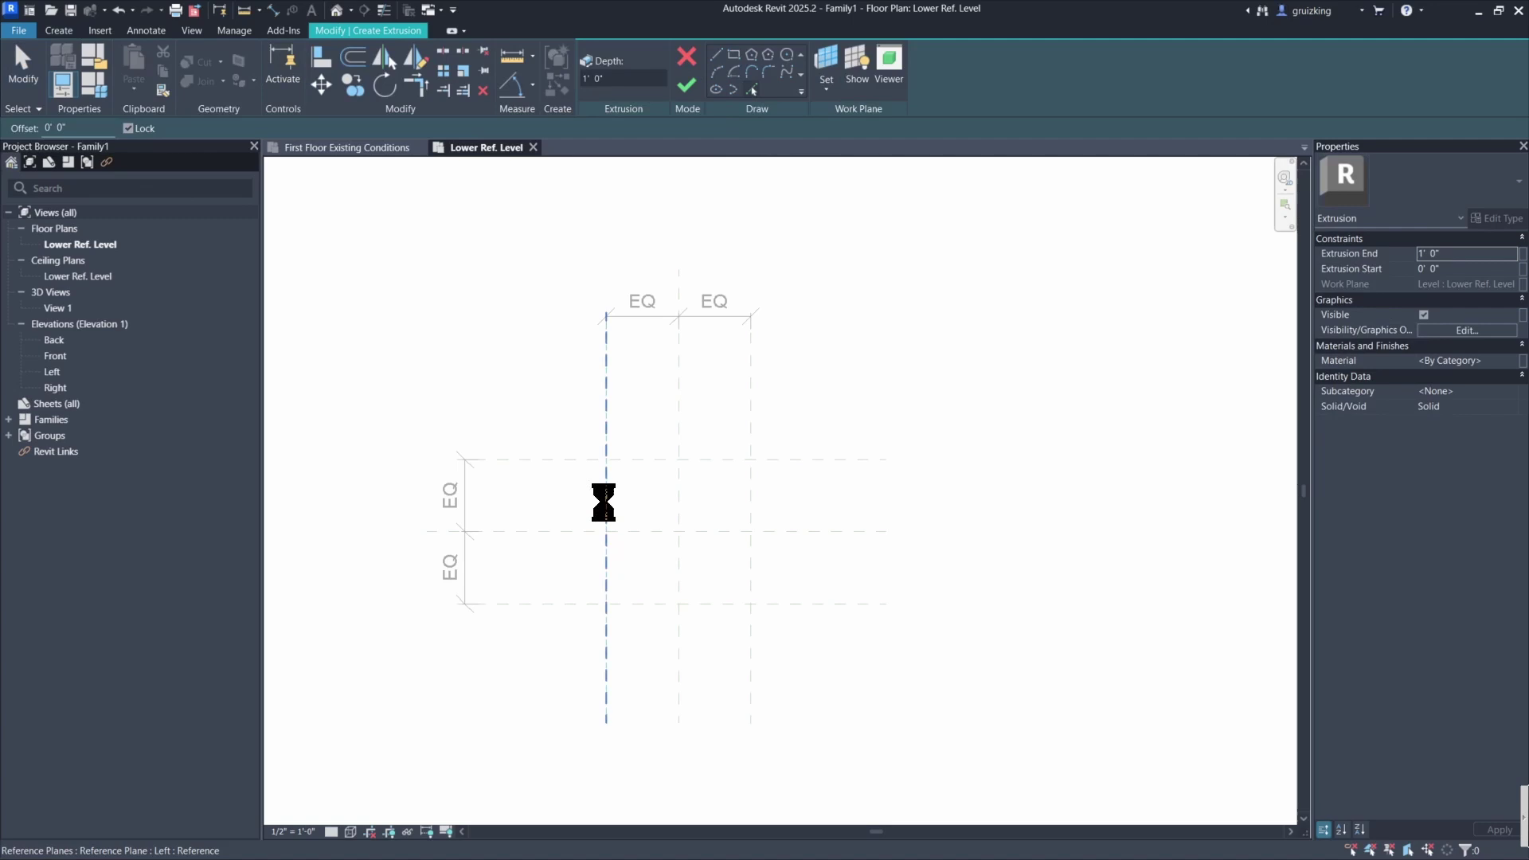
click(633, 459)
click(752, 507)
click(717, 603)
Trim the four overlapping sketch lines at their corners into a closed column profile.
key(t)
key(r)
click(605, 567)
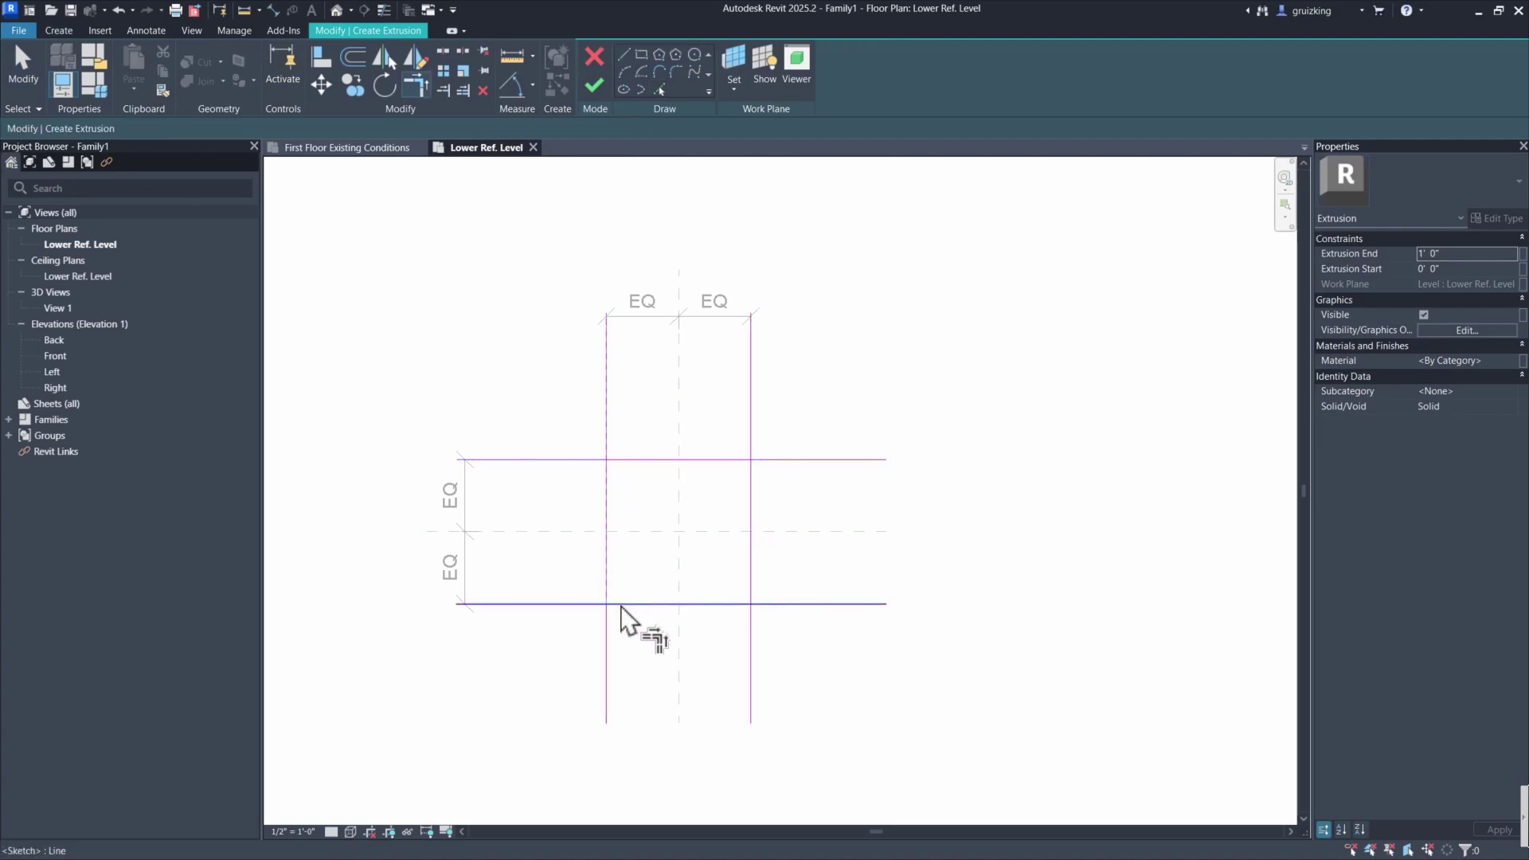
click(622, 604)
click(724, 604)
click(752, 584)
click(751, 550)
click(738, 460)
key(Escape)
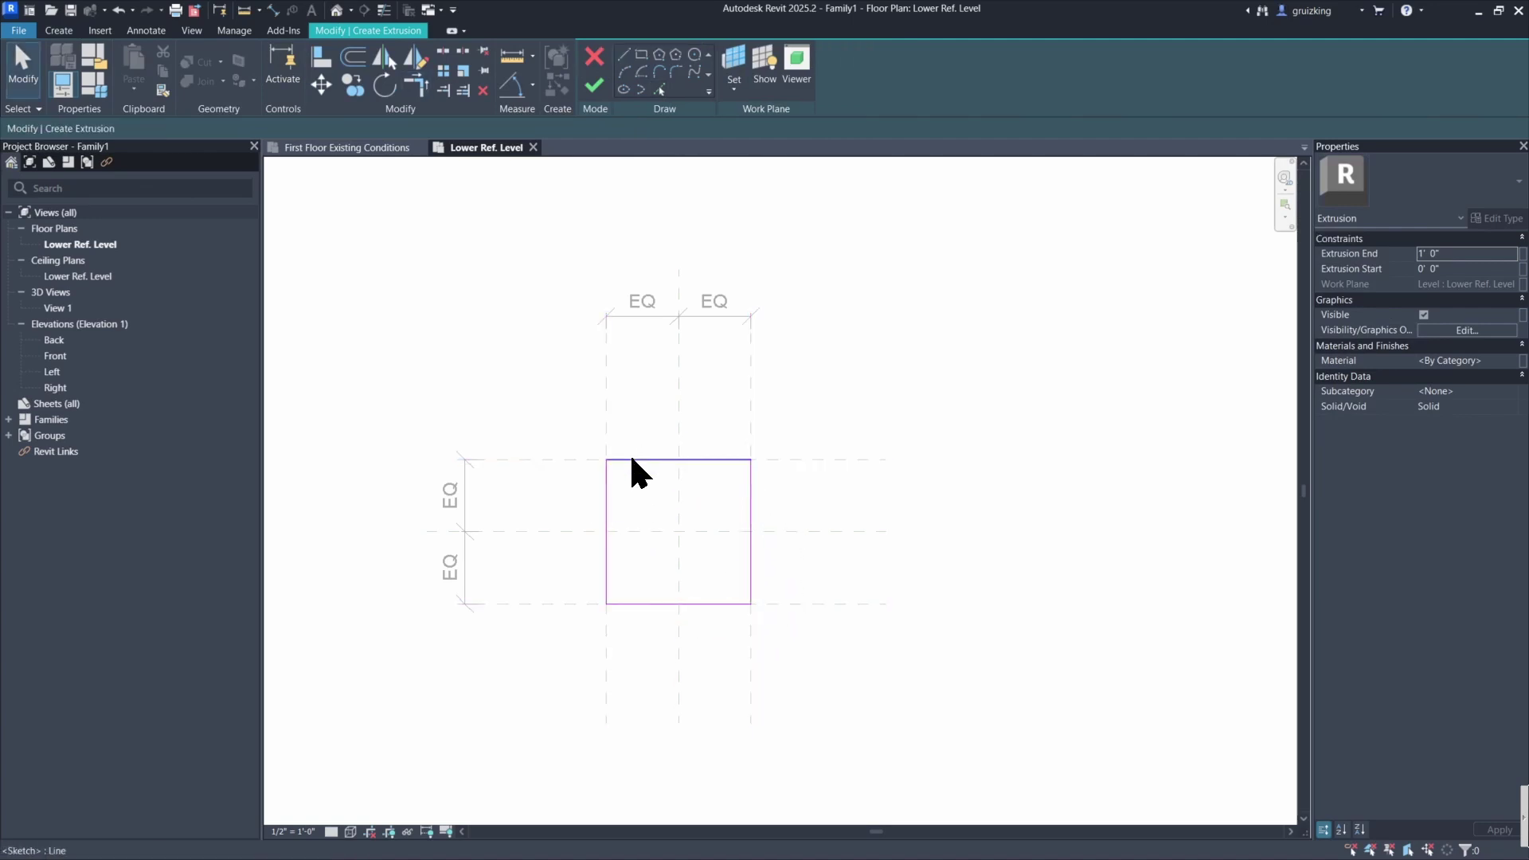
Check the alignment lock on the profile's back line and finish the extrusion sketch.
click(629, 458)
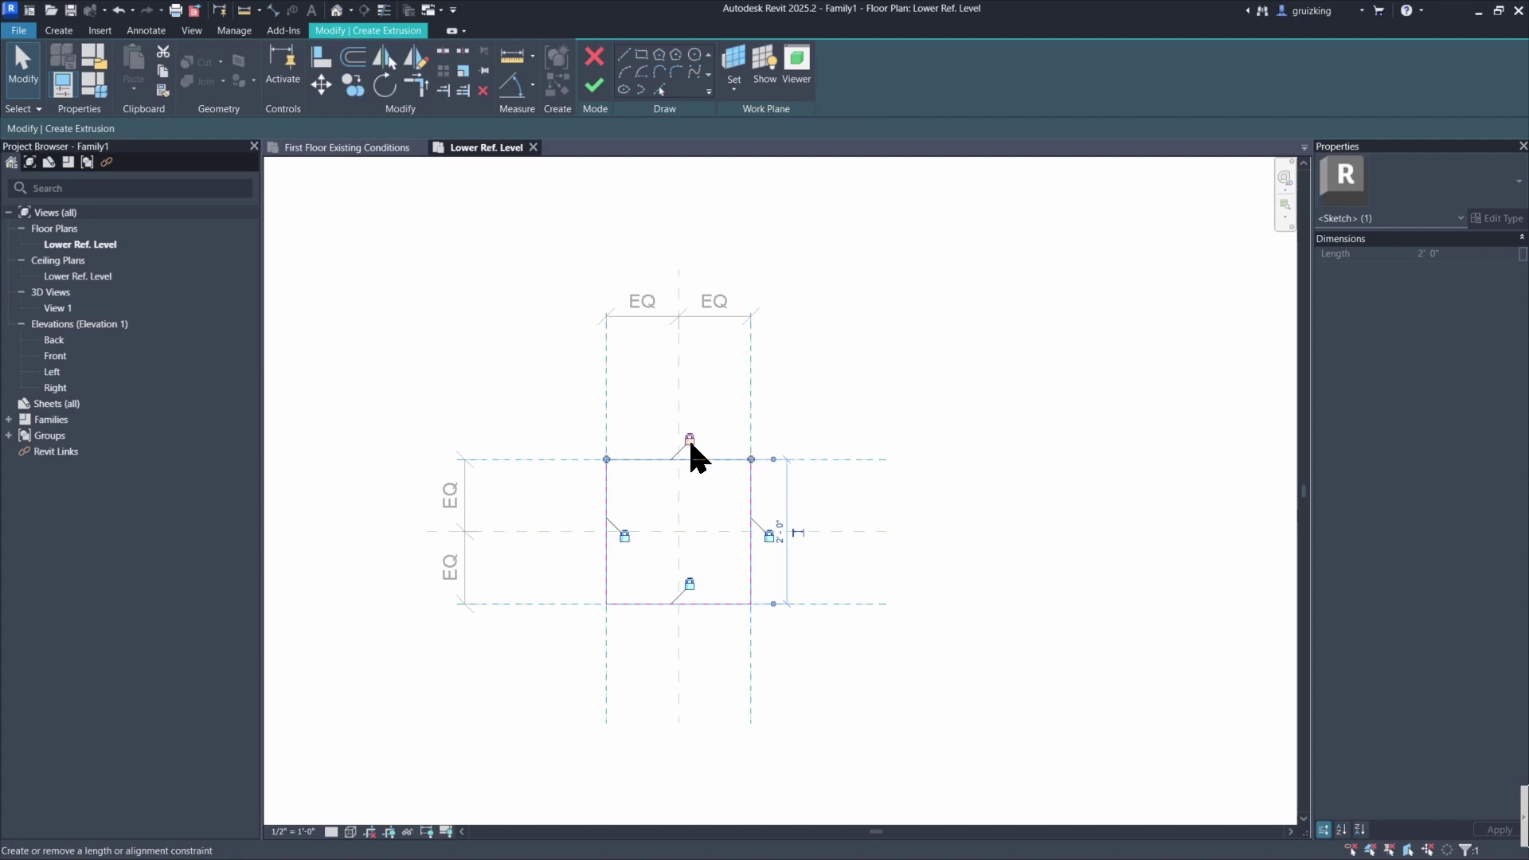
key(Escape)
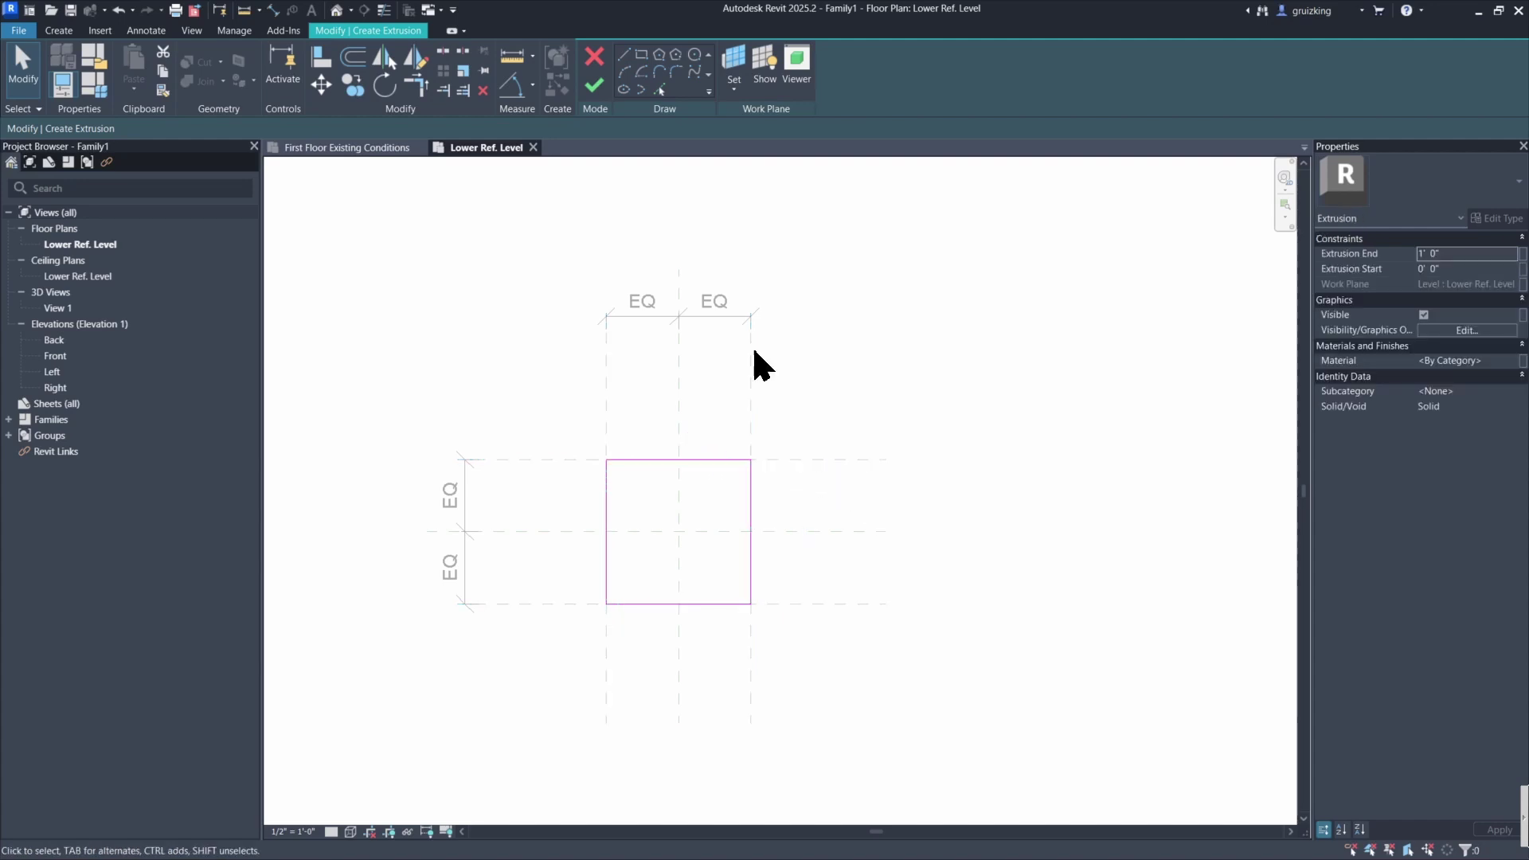
click(595, 85)
Nudge the Back reference plane inward and out again to test that the extrusion follows it.
click(845, 460)
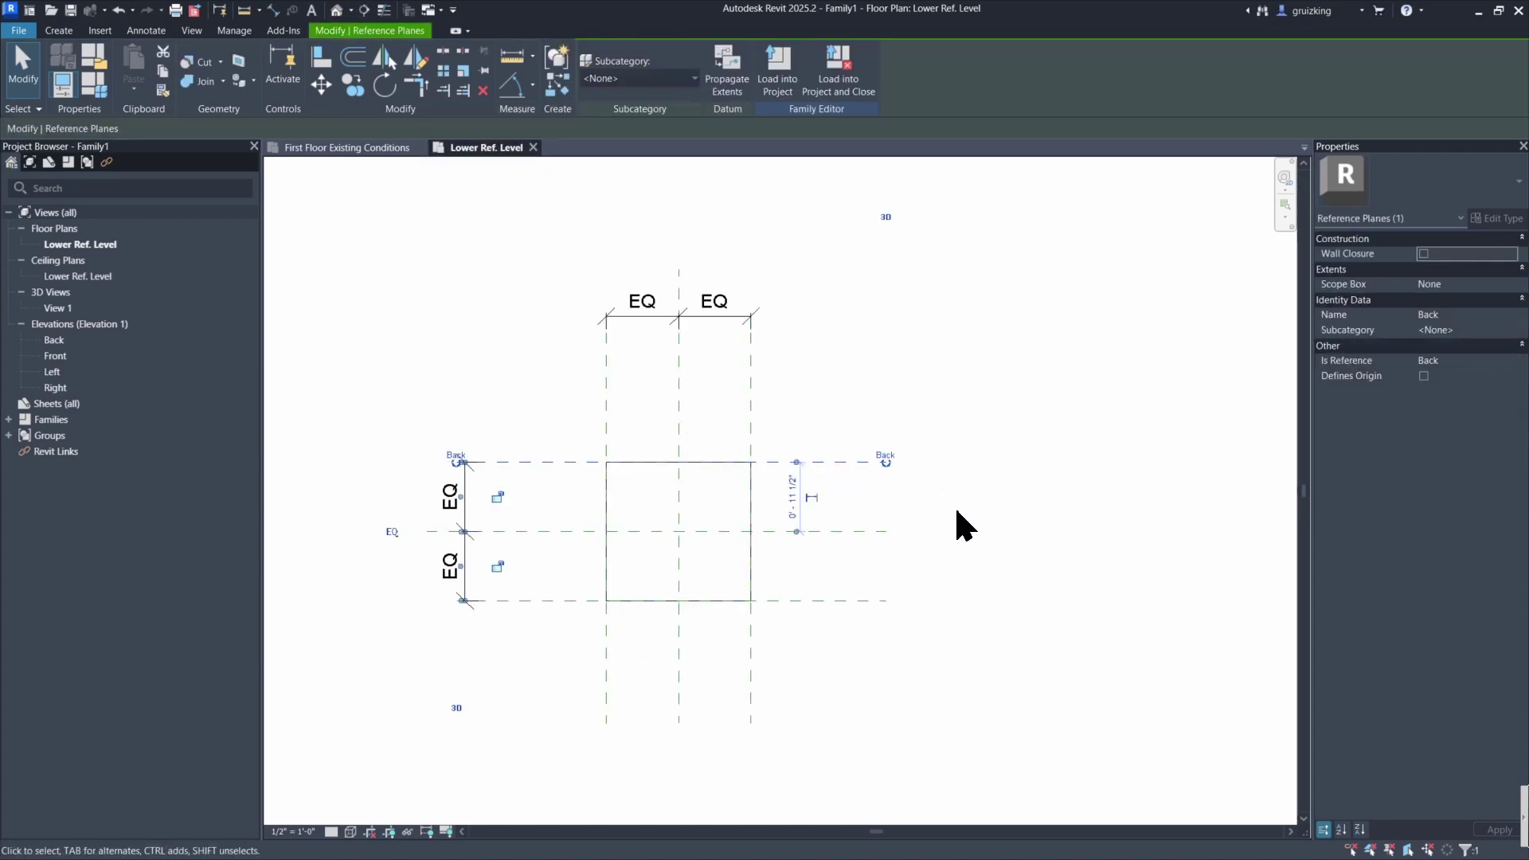
key(Down)
key(Down)
key(Down)
key(Down)
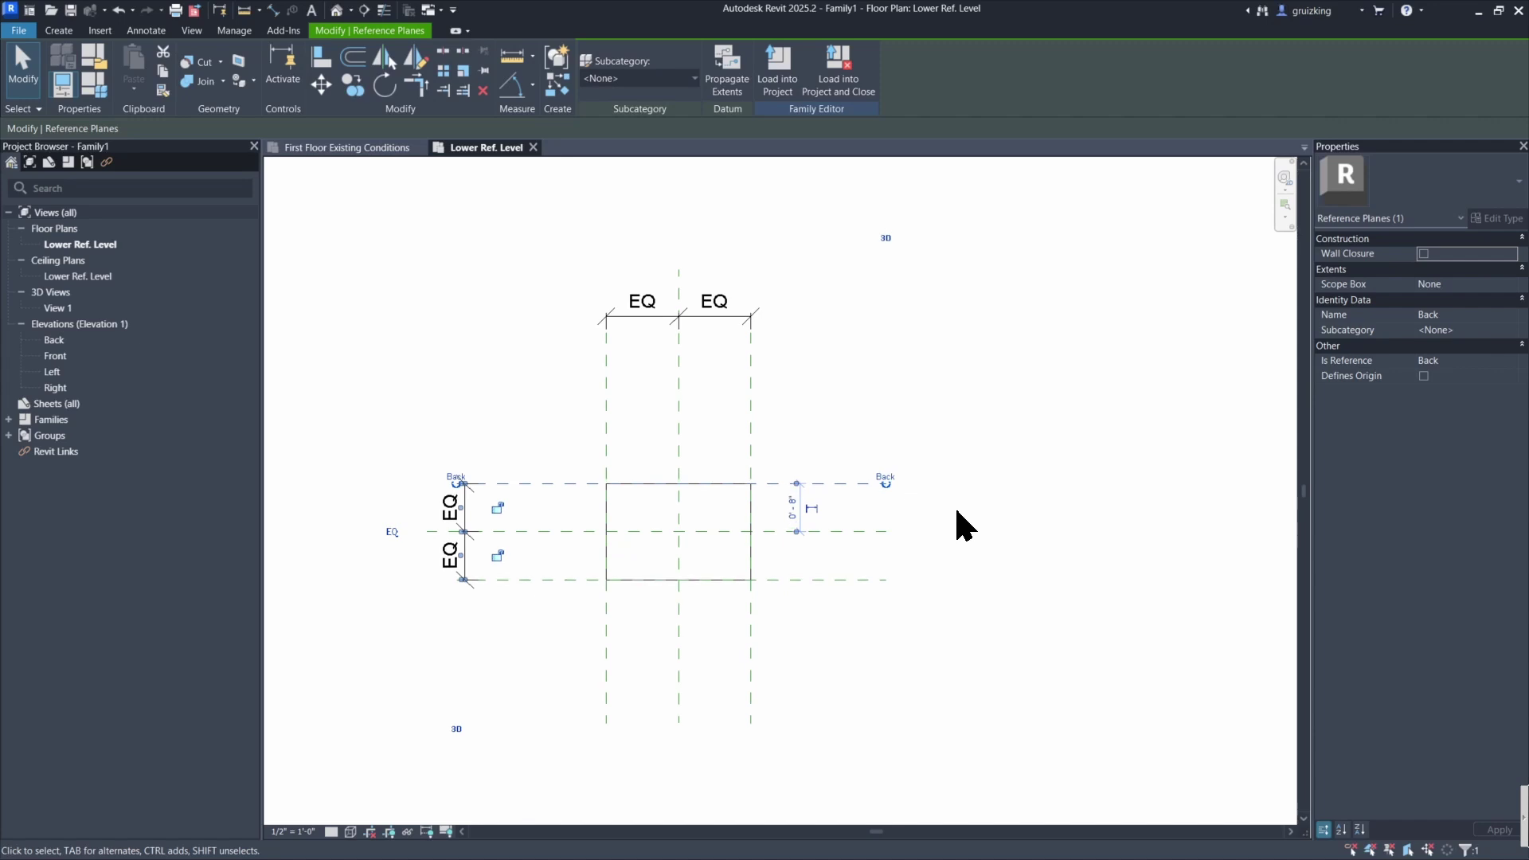
key(Up)
key(Up)
key(Up)
key(Up)
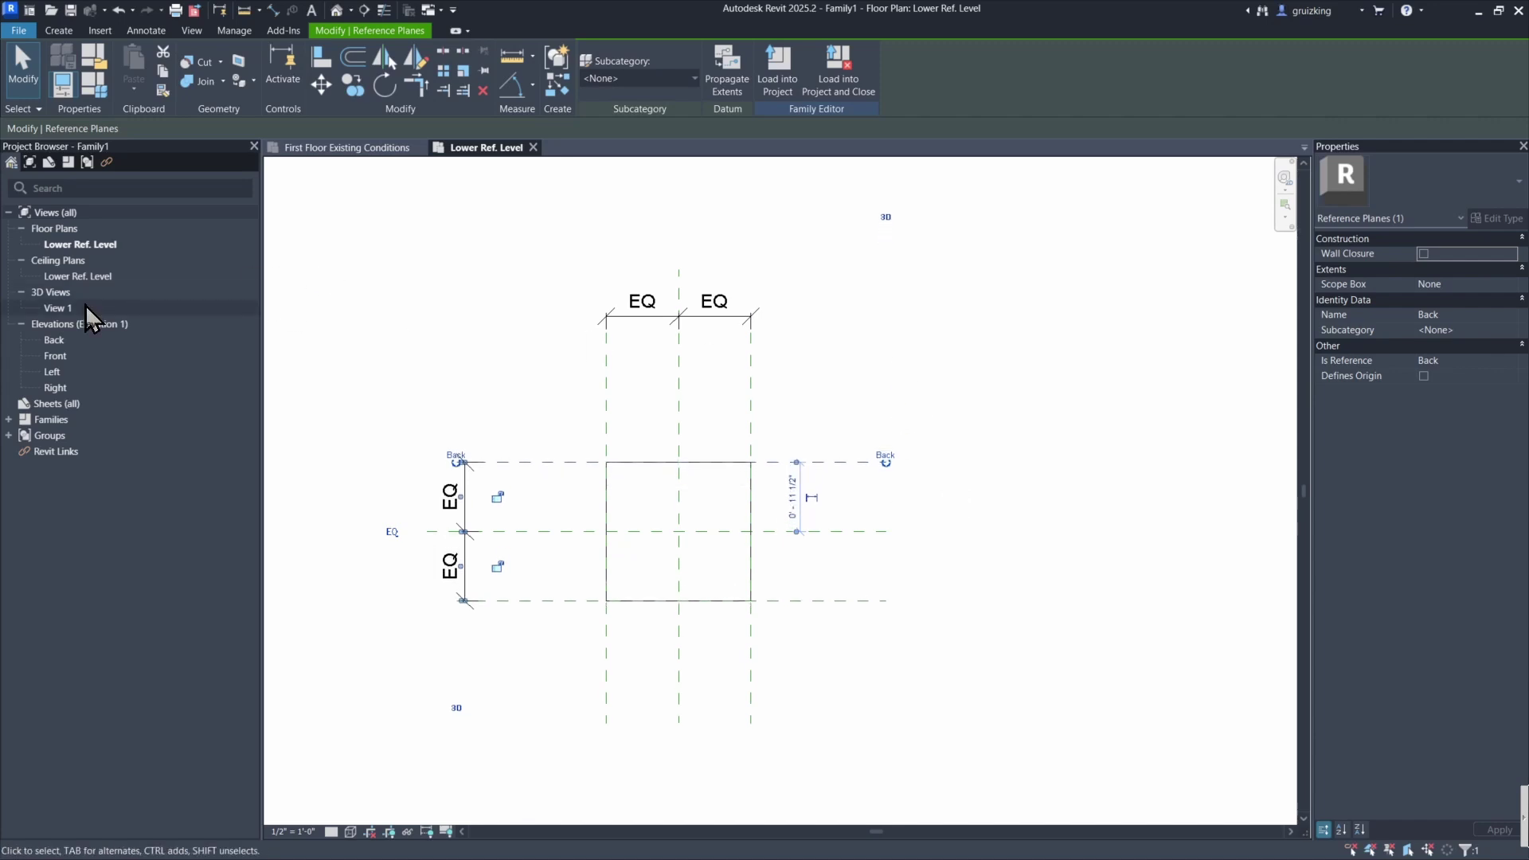
In the Front elevation, stretch the top of the extrusion up to the Upper Ref. Level.
double_click(78, 352)
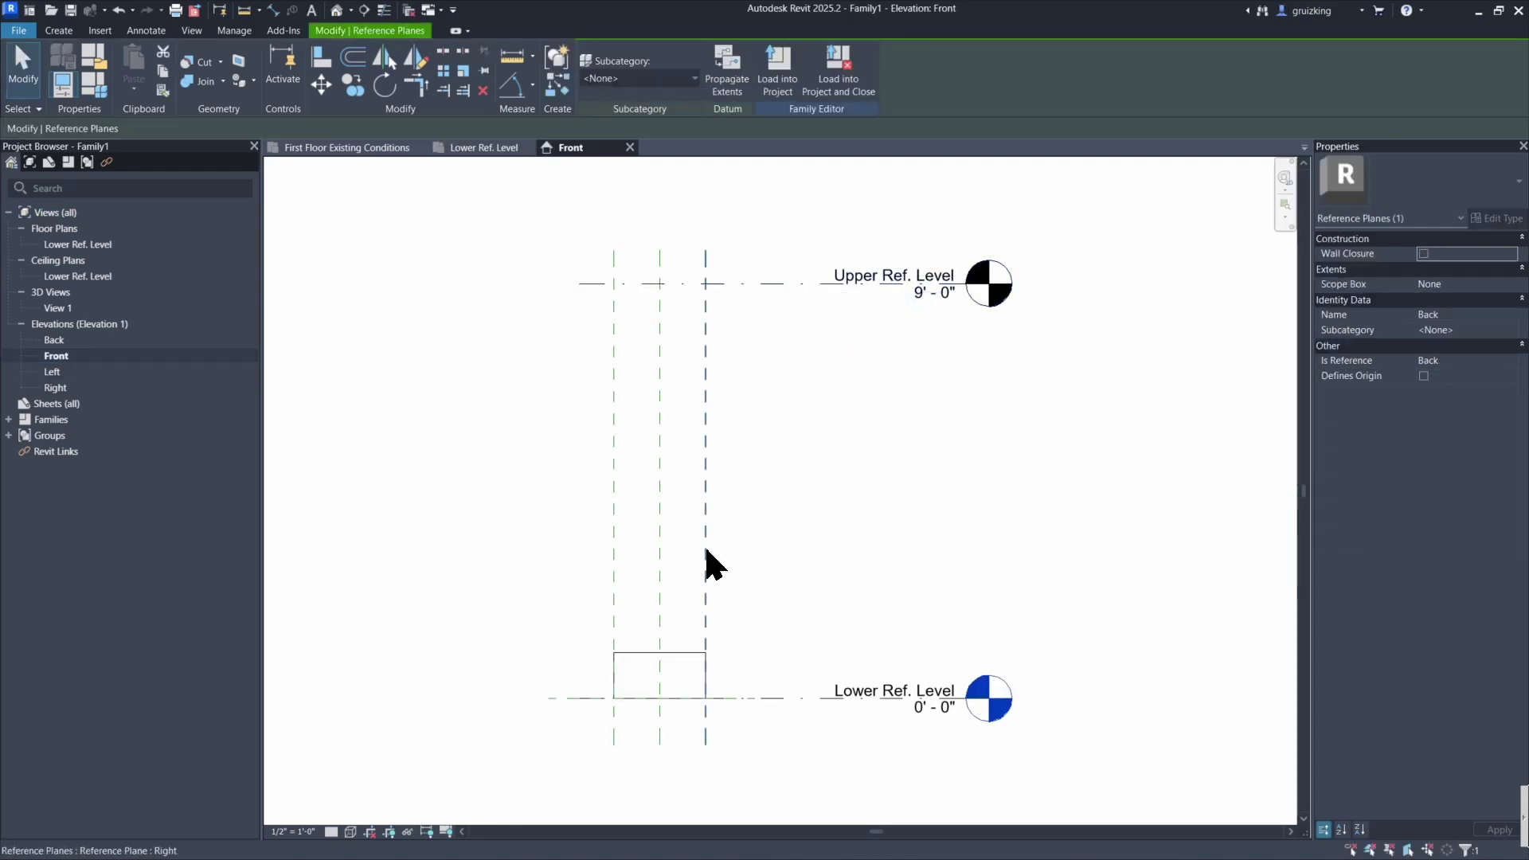
click(666, 653)
drag(662, 651, 655, 273)
click(800, 285)
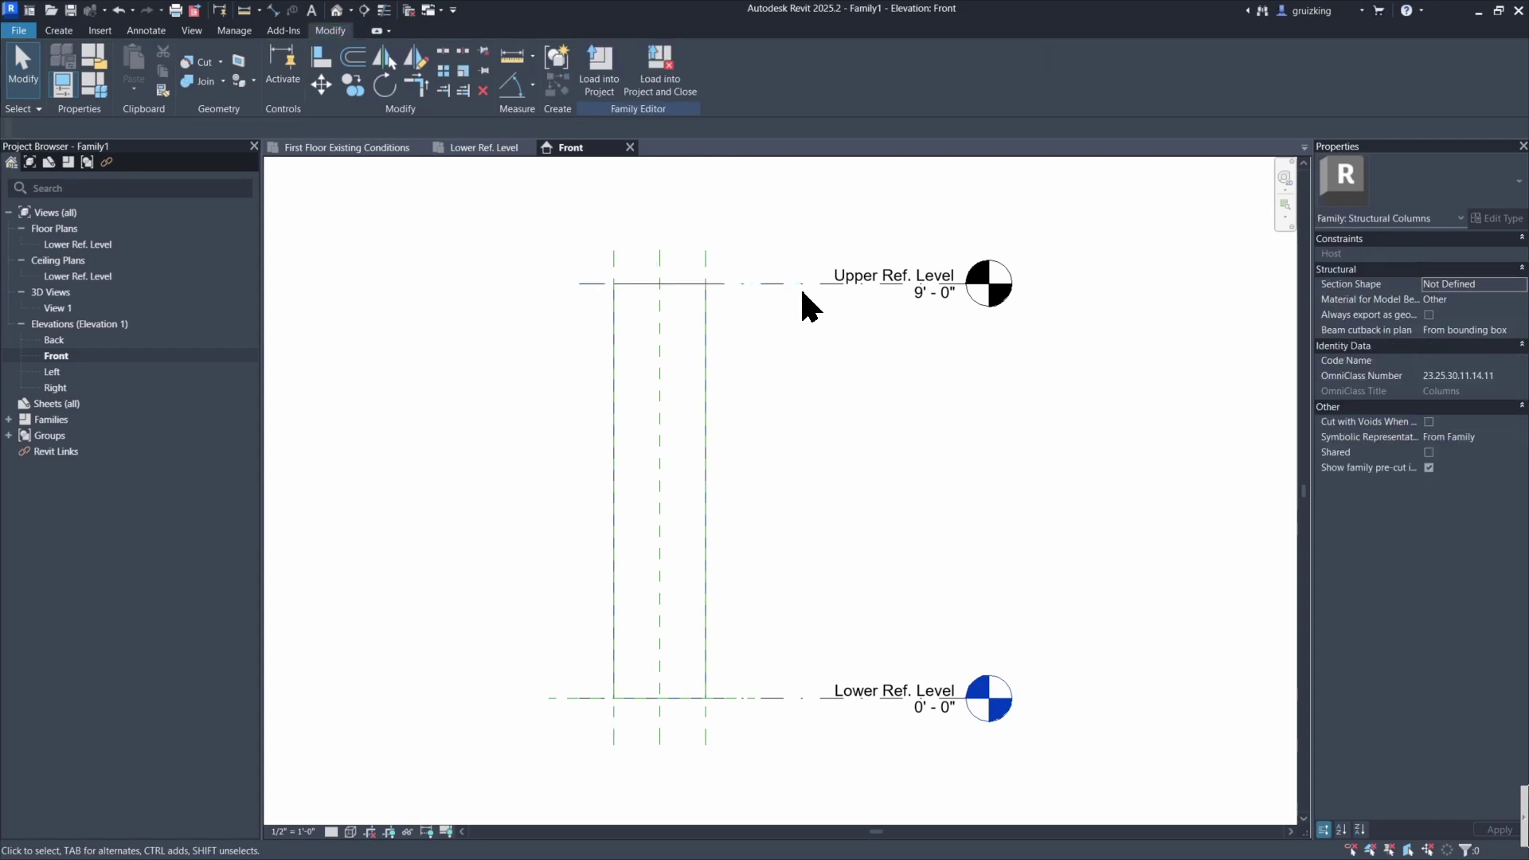
Try the Upper Ref. Level at an elevation of 5' to flex the column height, and undo that change.
click(932, 298)
click(936, 299)
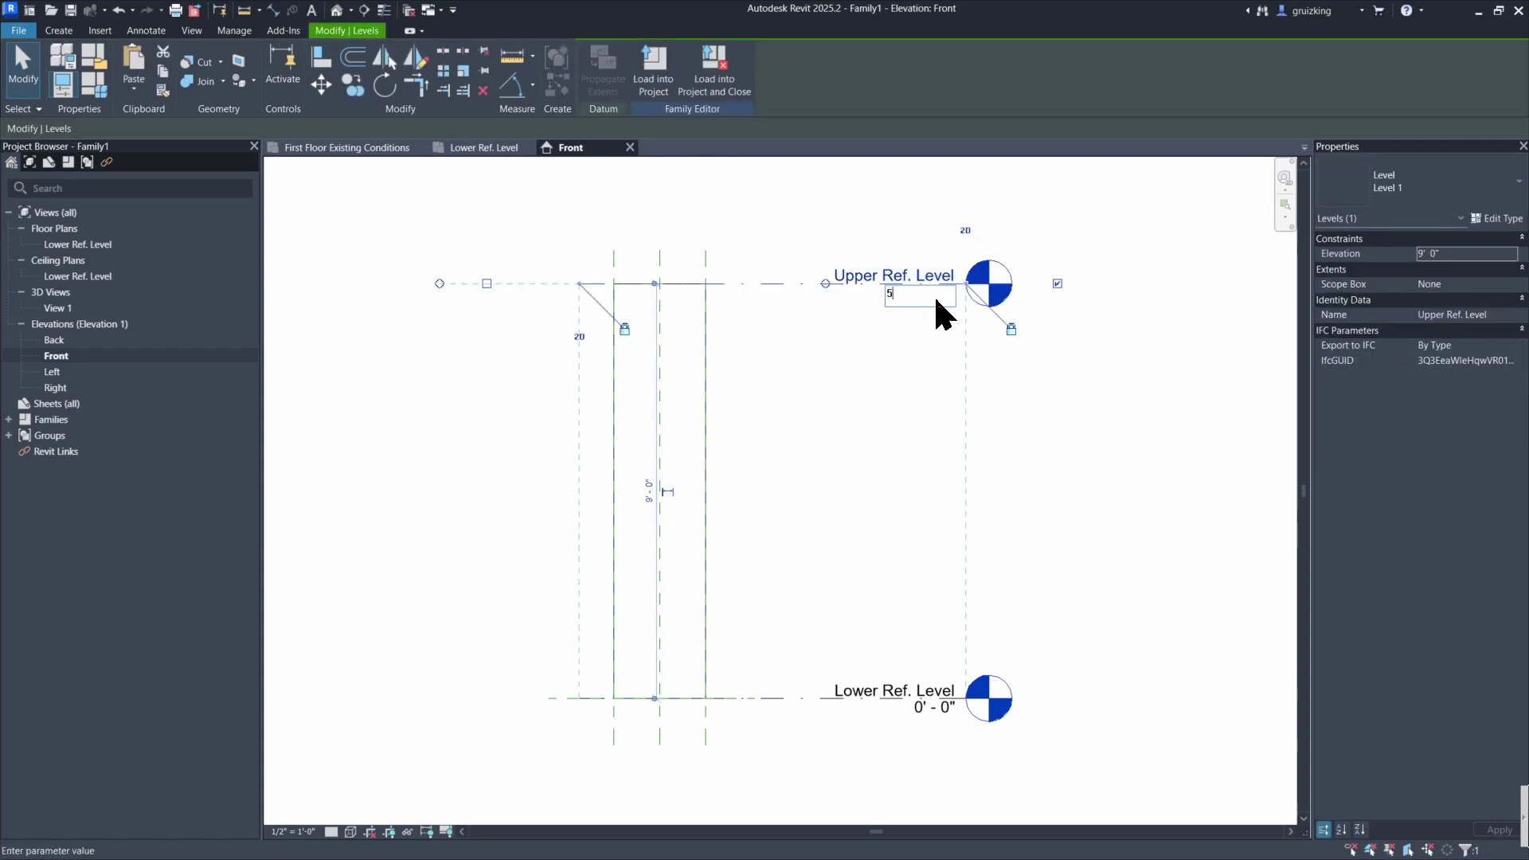
key(Return)
click(938, 481)
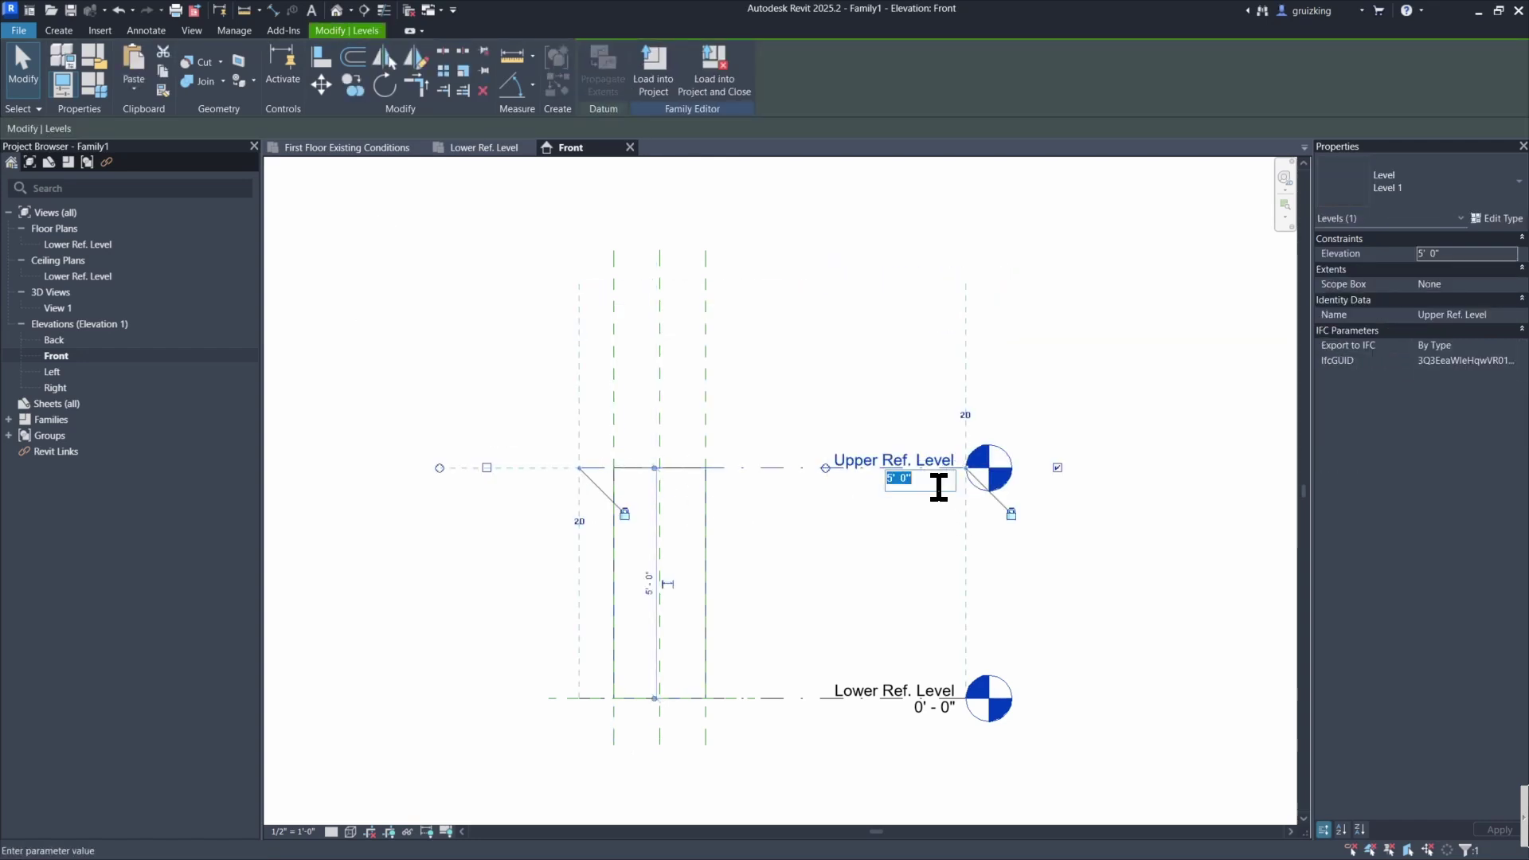
key(Escape)
key(ctrl+z)
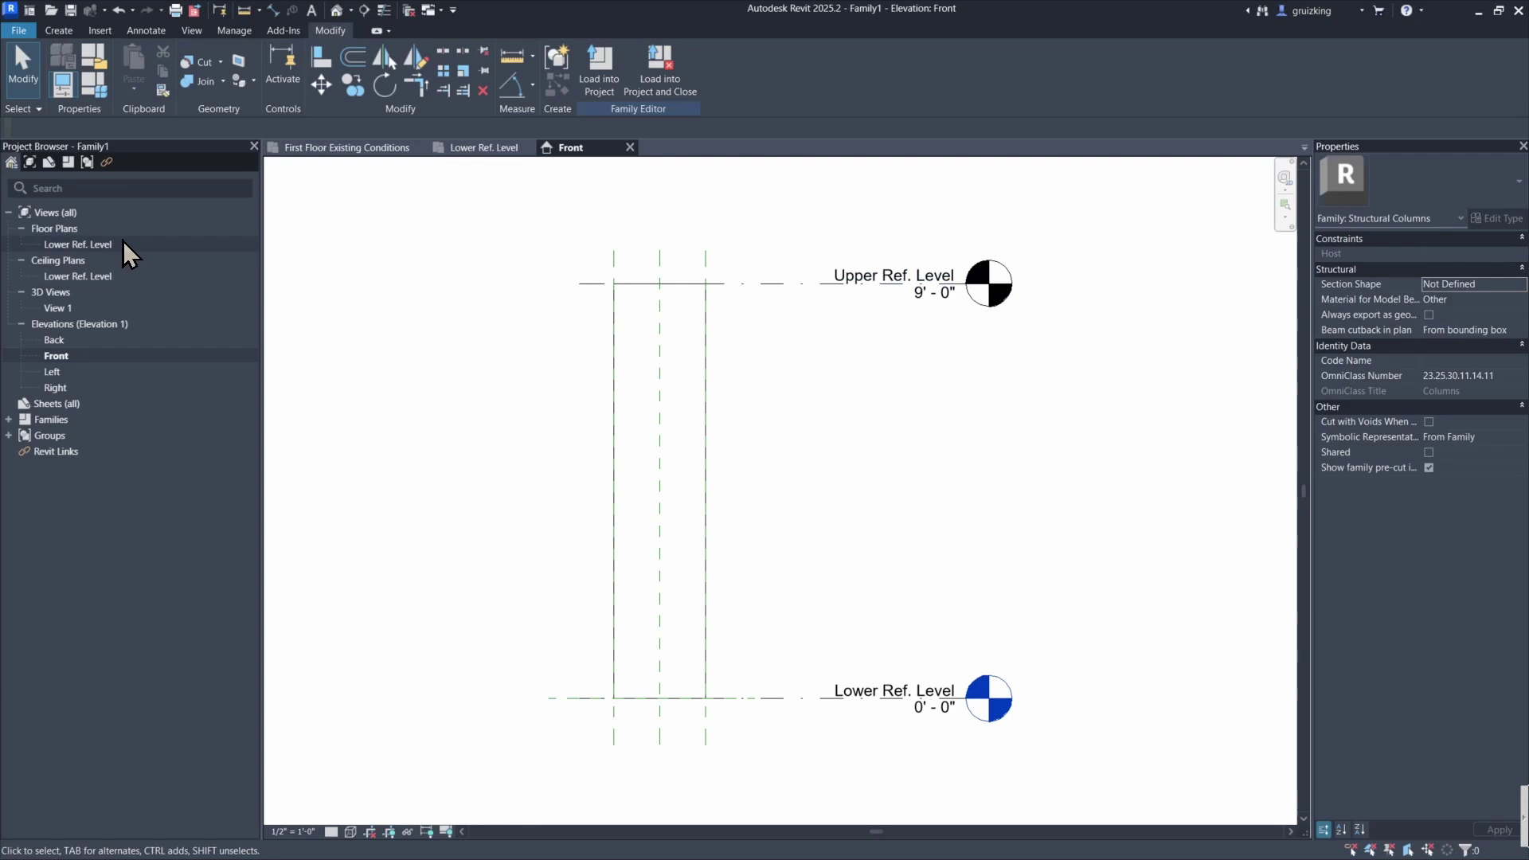
Return to the Lower Ref. Level floor plan and briefly reveal the view's constraints.
double_click(123, 242)
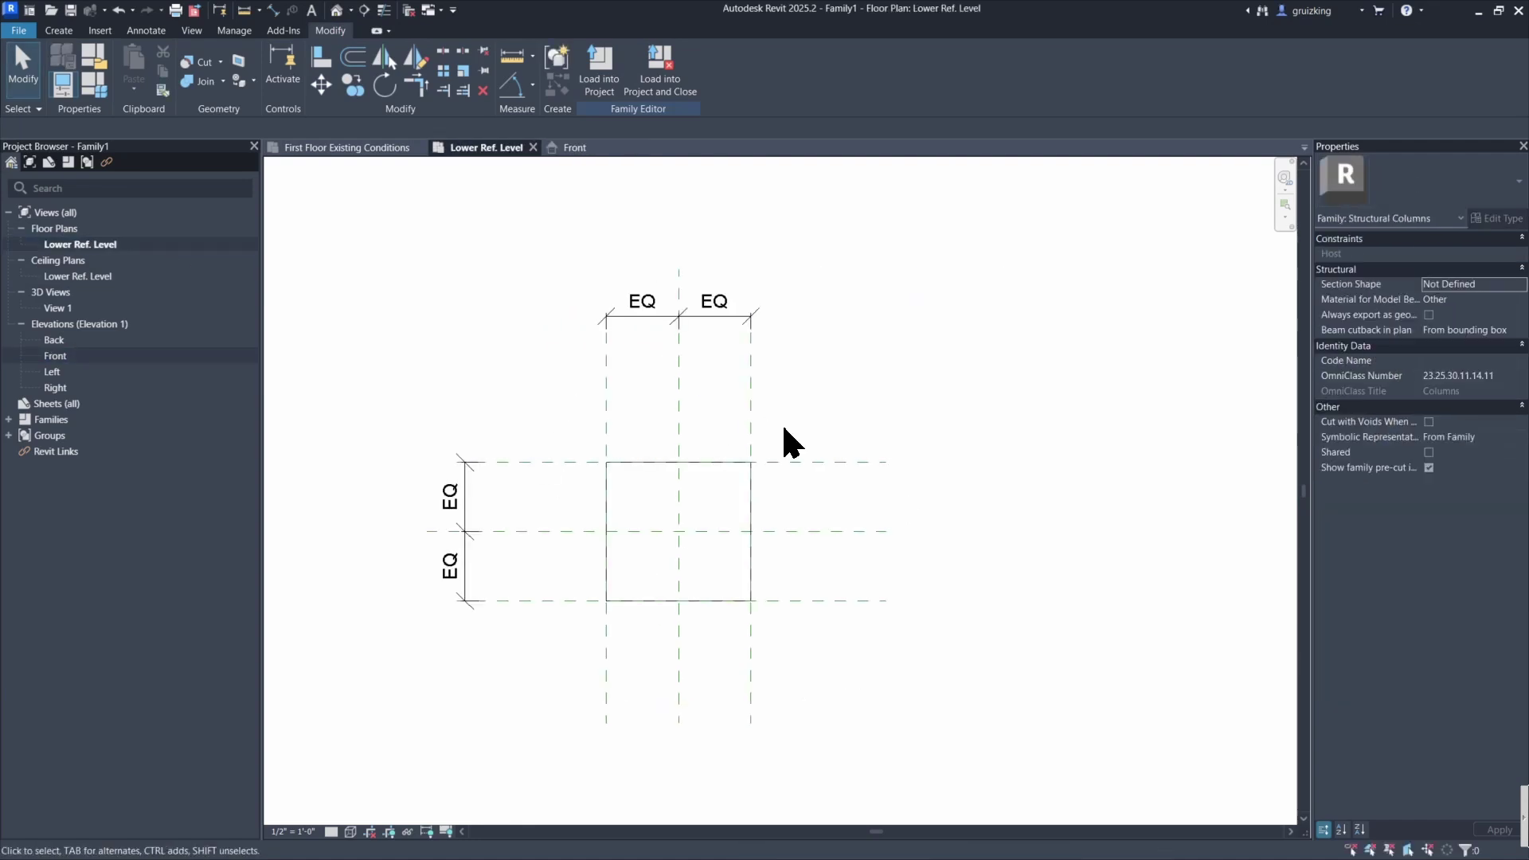
middle_drag(782, 422, 675, 382)
scroll(675, 382, down, 1)
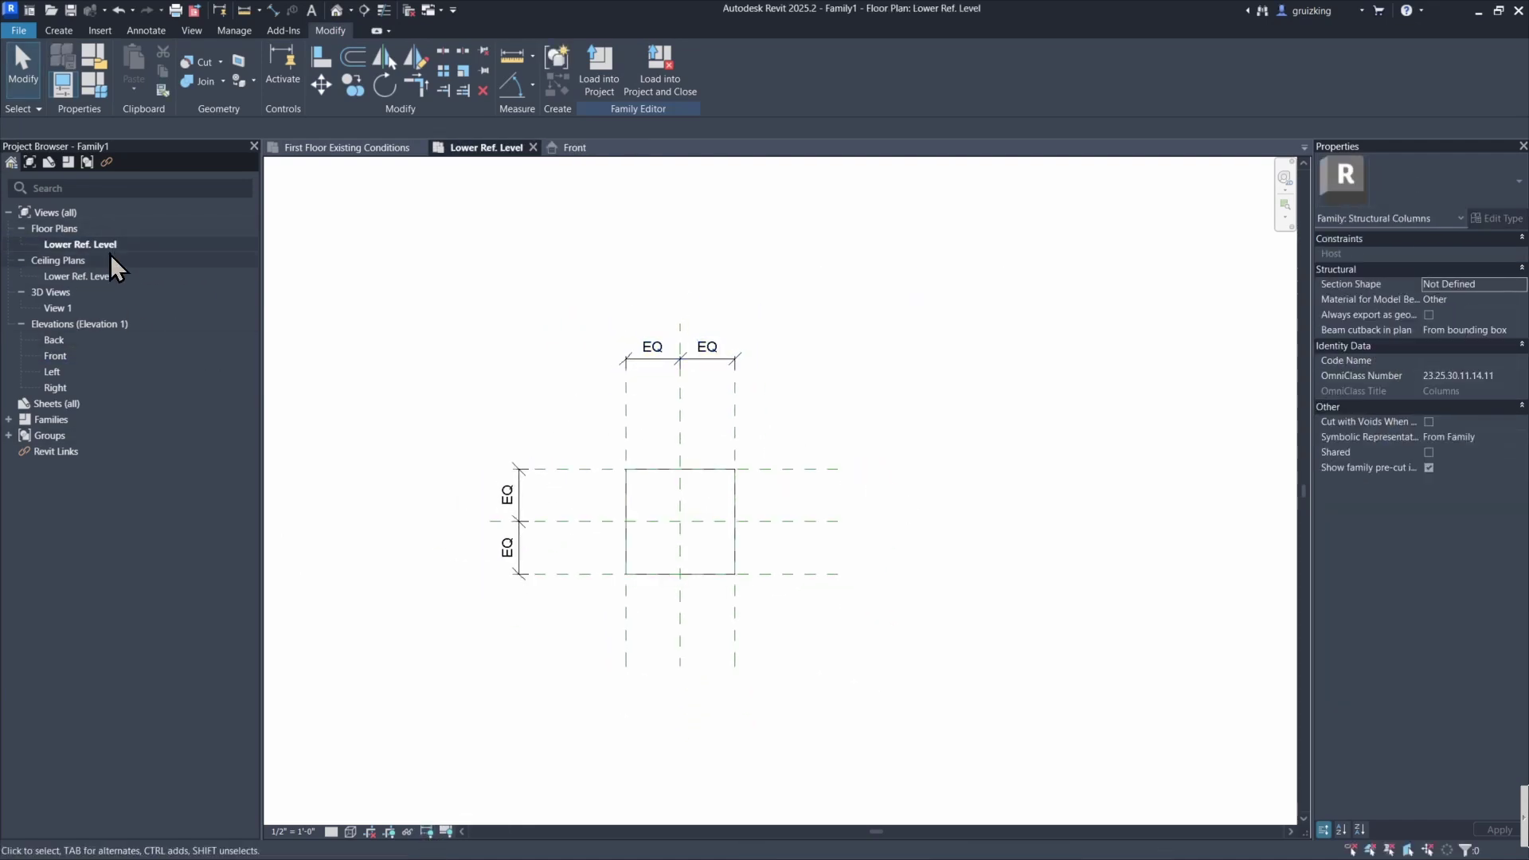
click(428, 833)
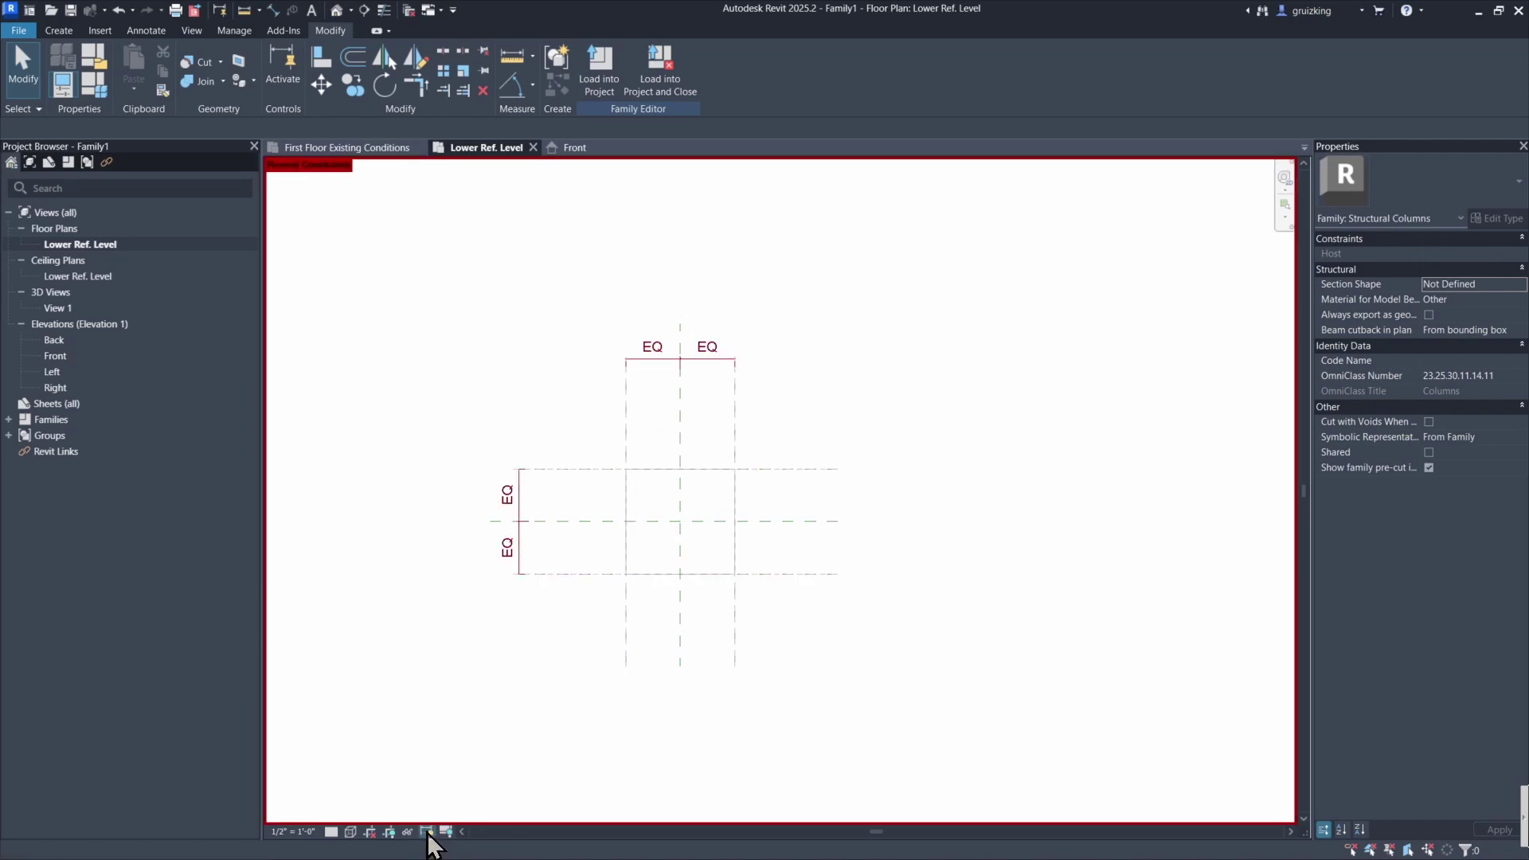
click(427, 832)
Place an aligned dimension between the Left and Right reference planes, above the existing EQ dimension.
key(d)
key(i)
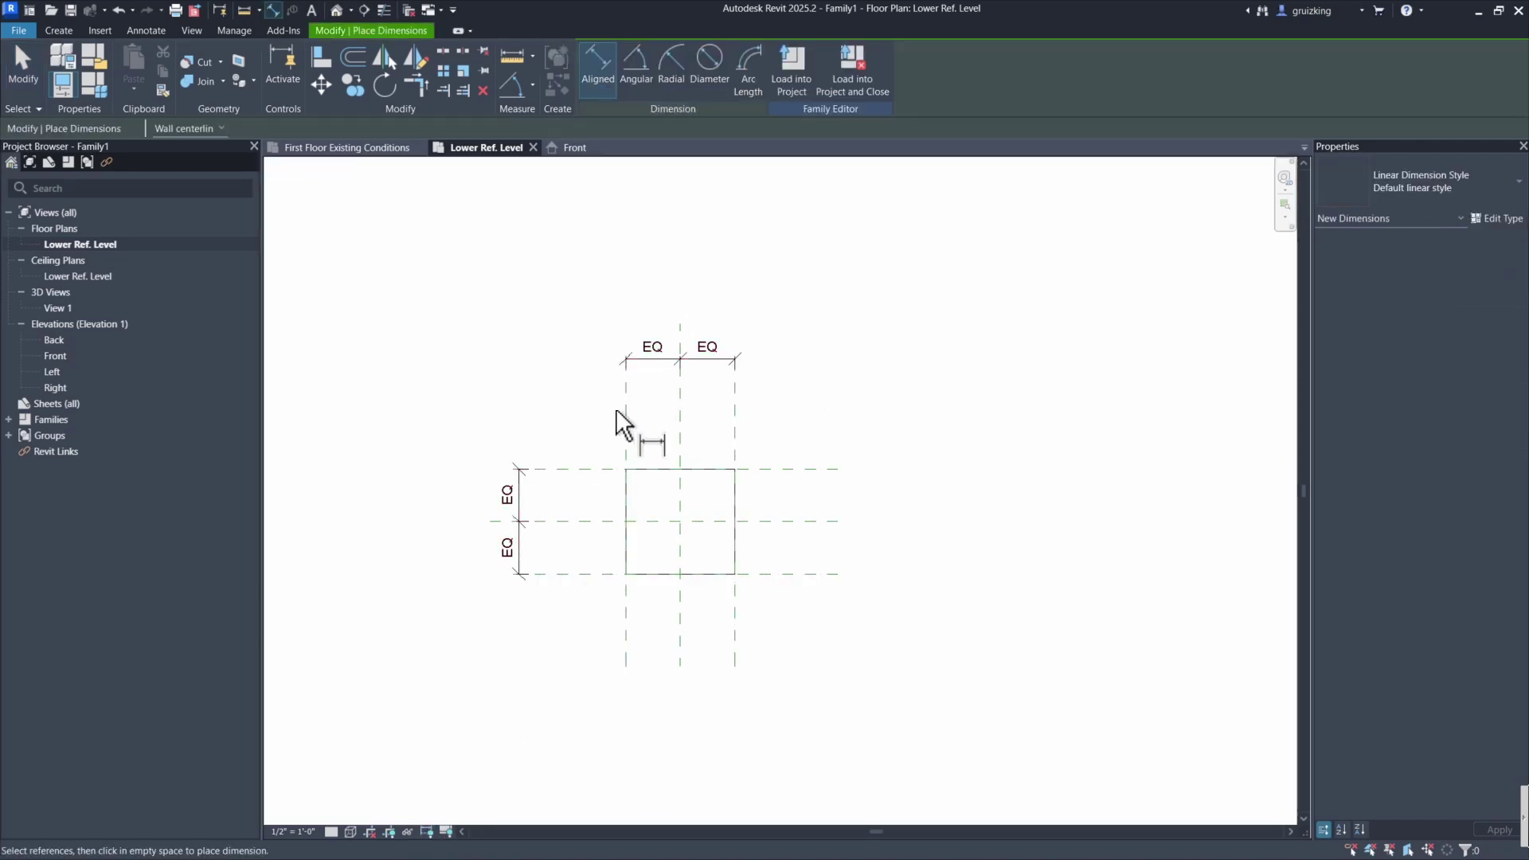
click(626, 409)
click(735, 409)
click(772, 293)
key(Escape)
Label the overall horizontal dimension with a new family type parameter named Width.
click(667, 281)
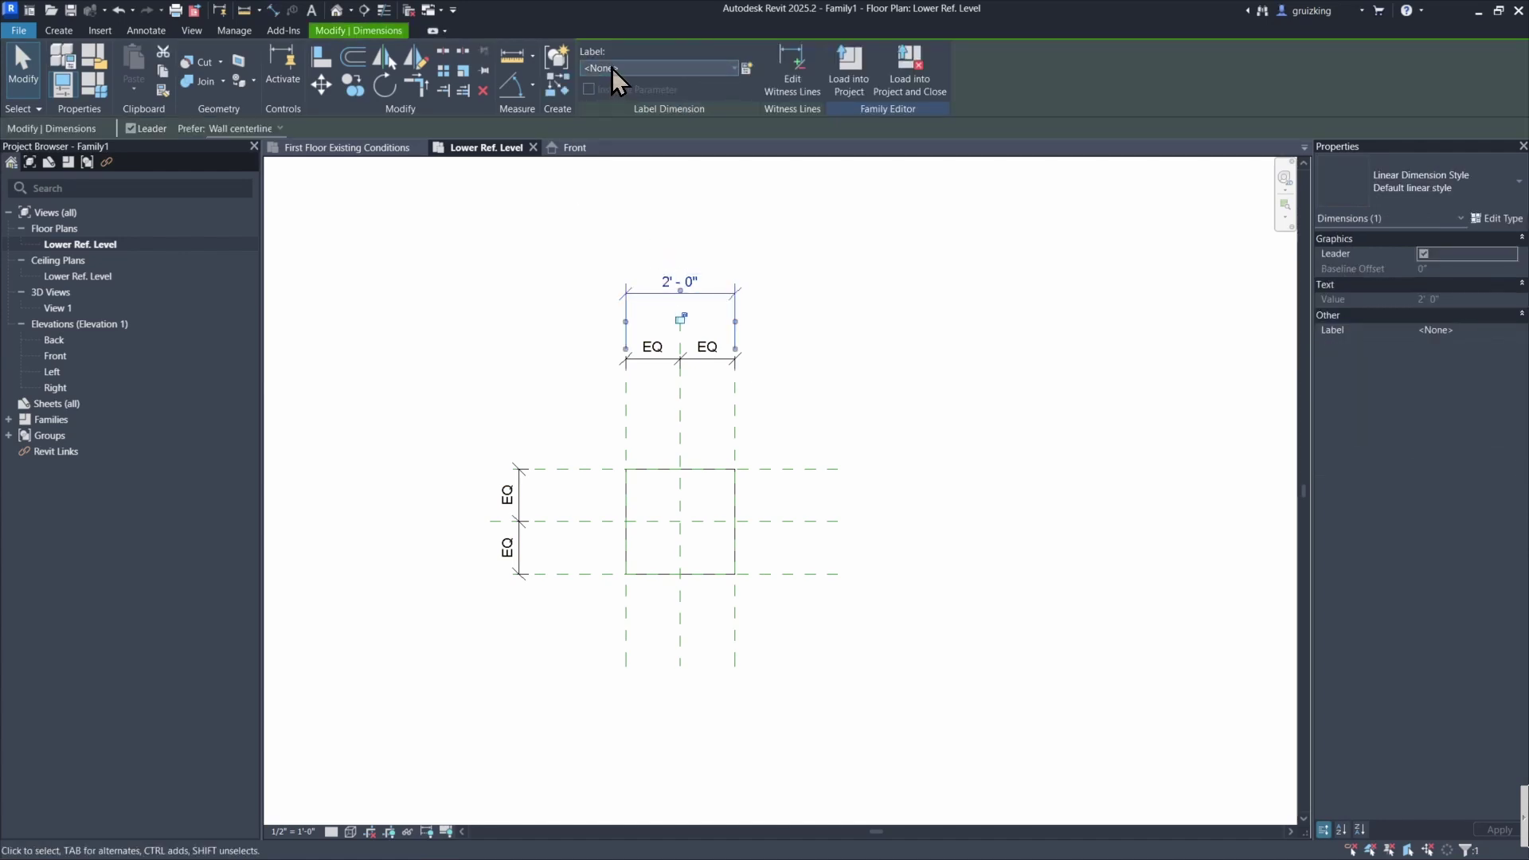
click(612, 69)
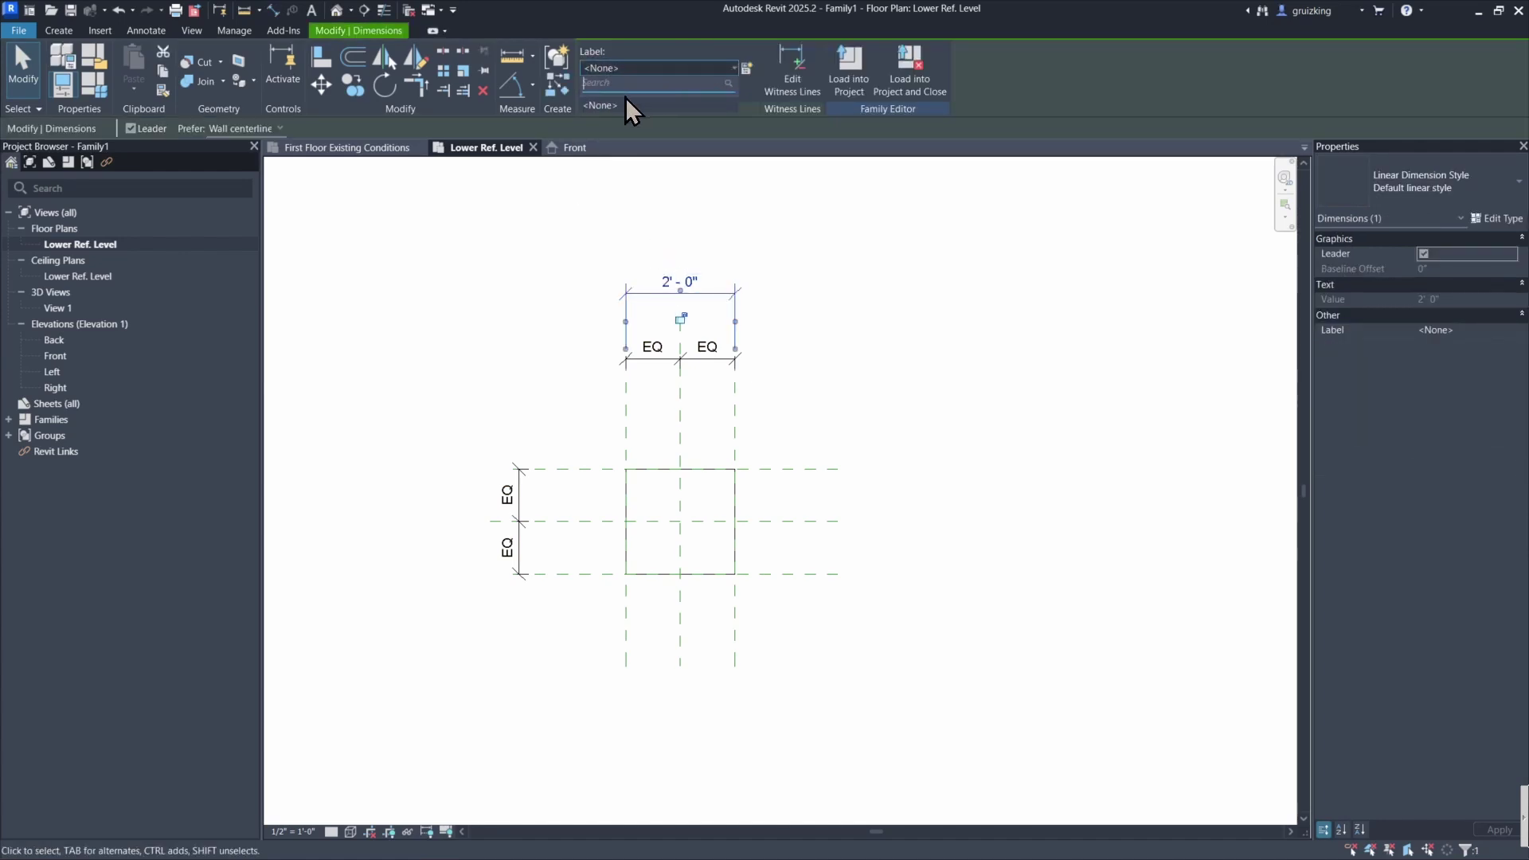
click(744, 70)
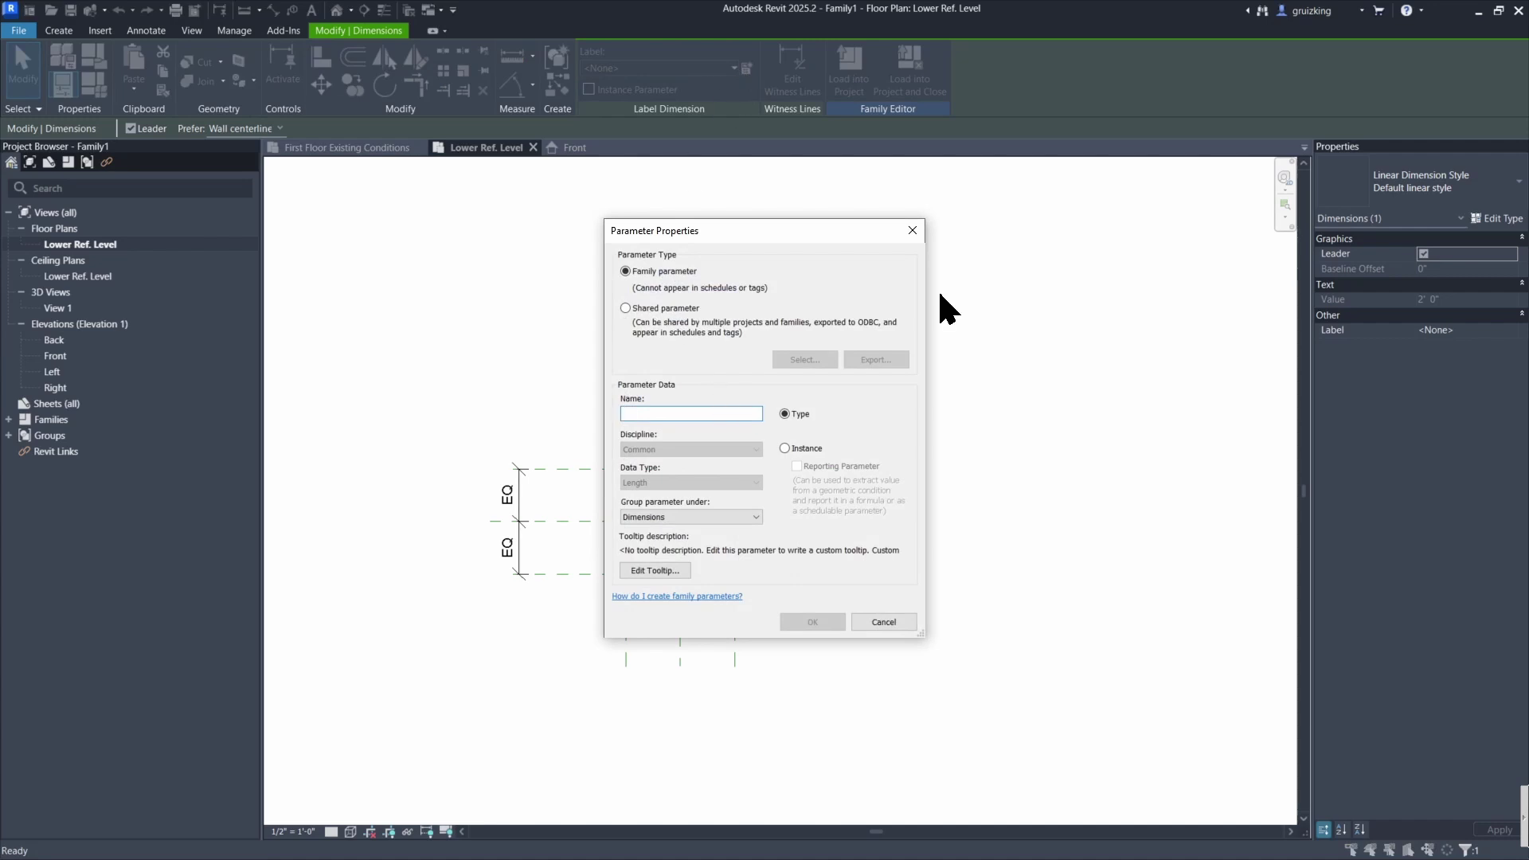
text(Width)
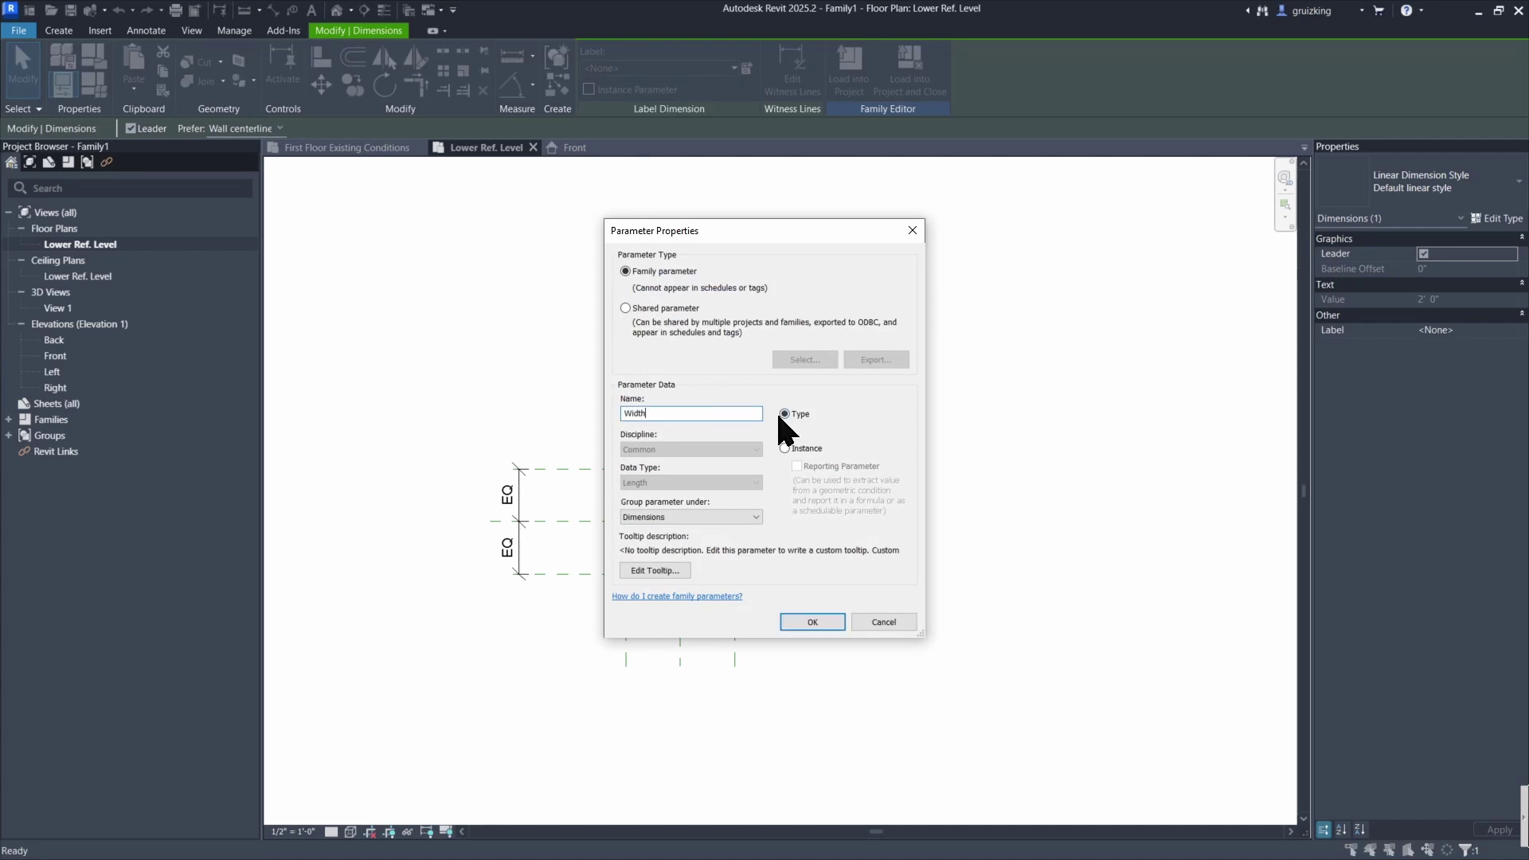
click(813, 622)
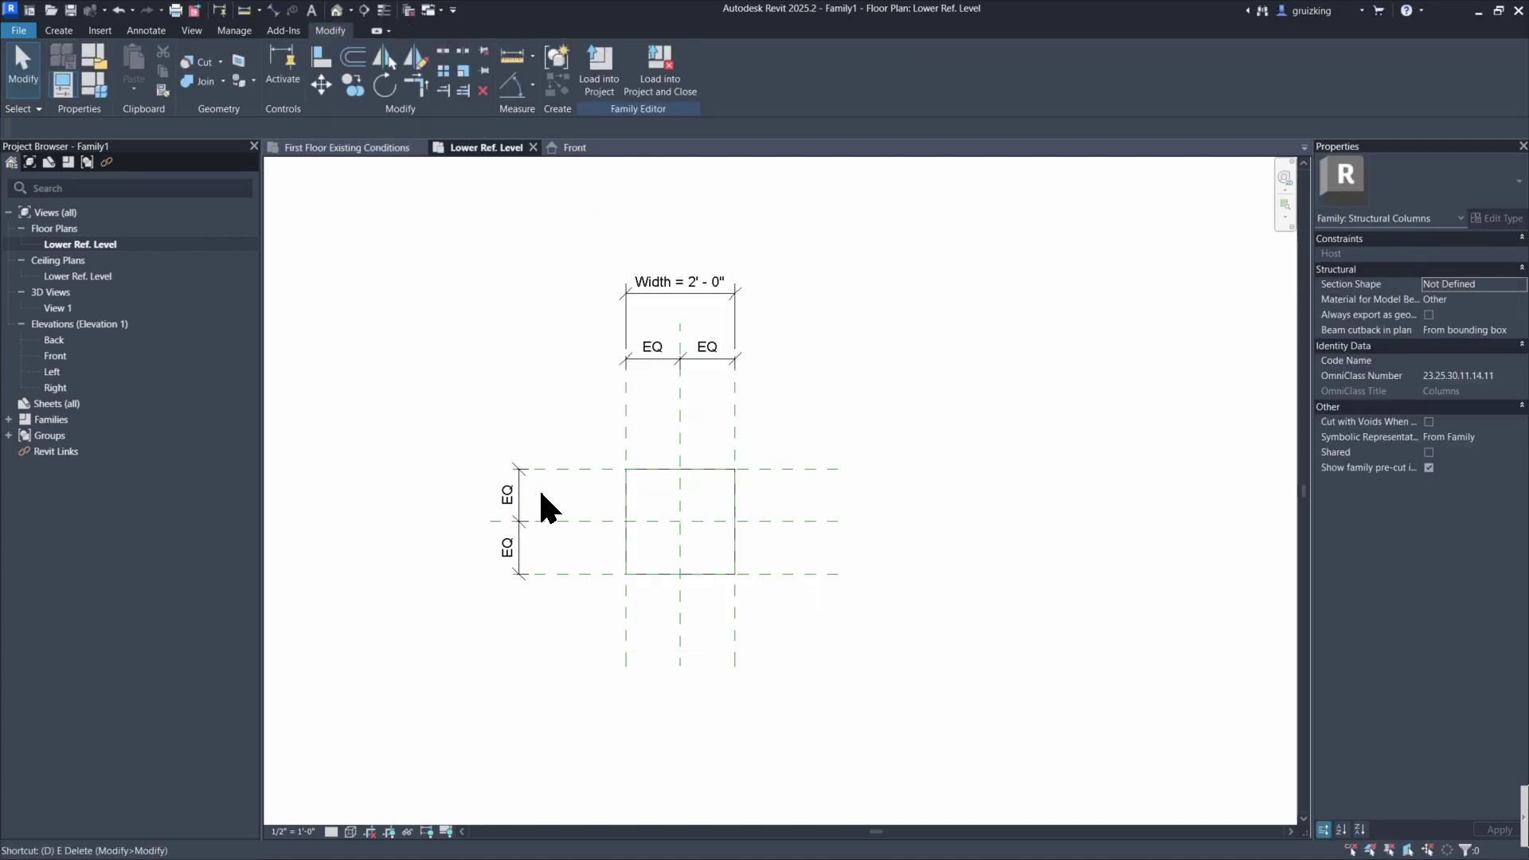
Dimension between the Back and Front reference planes and label it with a new type parameter named Depth.
key(d)
key(i)
click(561, 470)
click(571, 574)
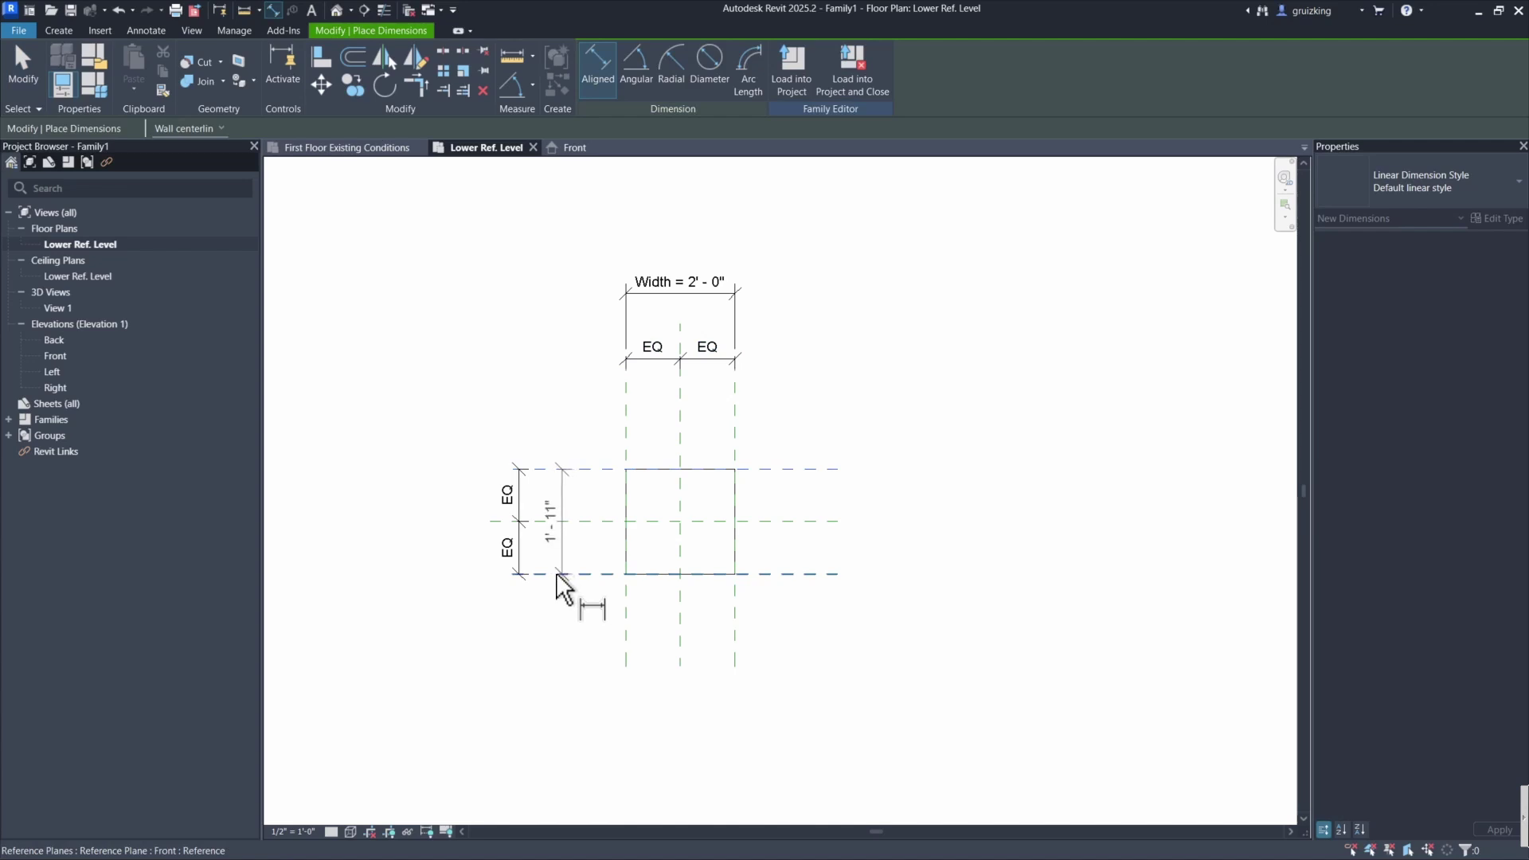
click(472, 569)
key(Escape)
click(747, 68)
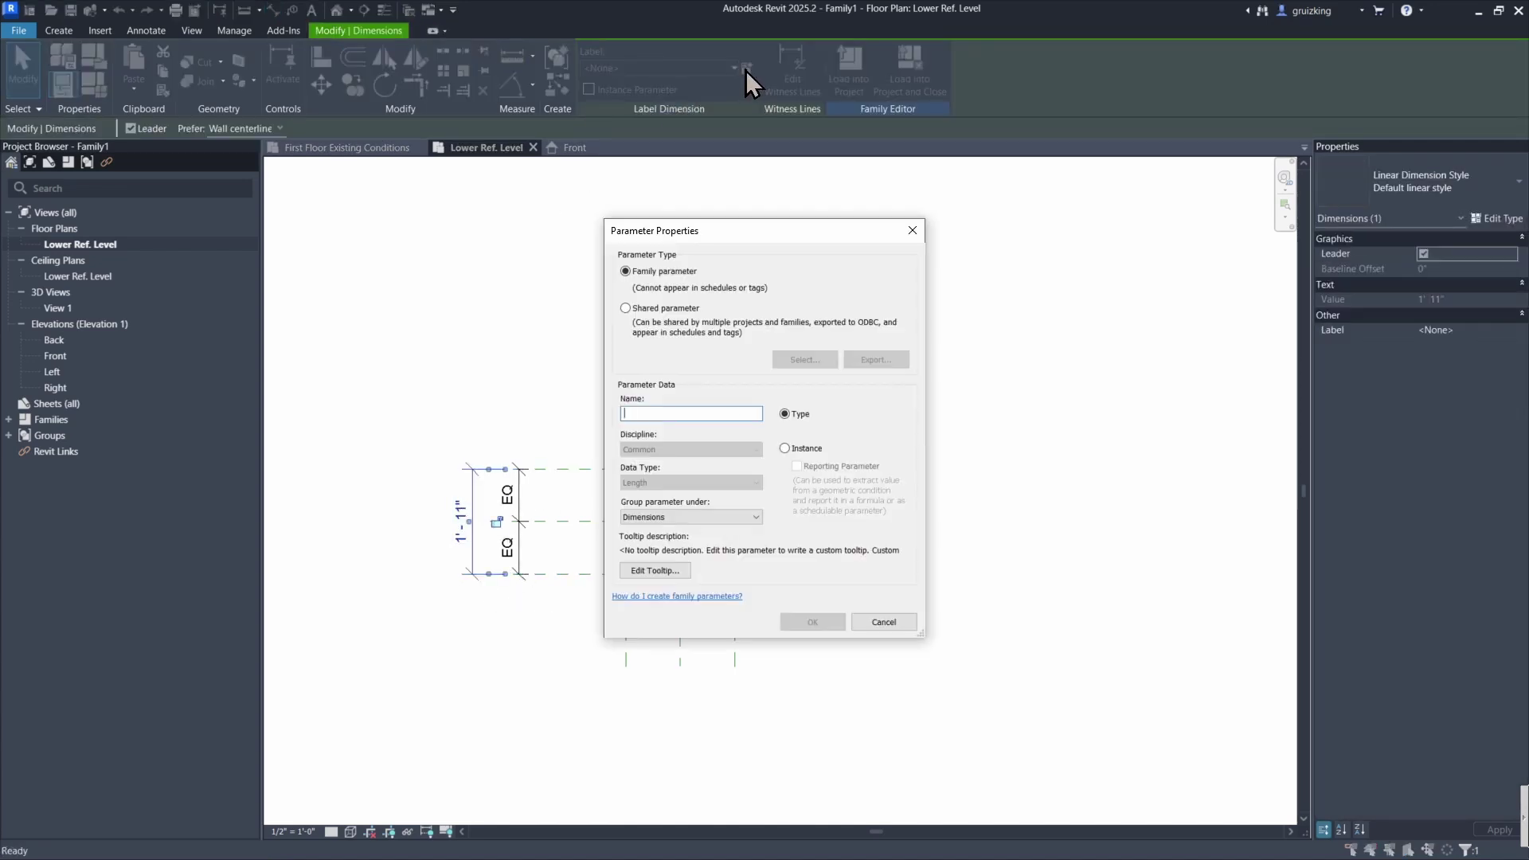
text(Depth)
key(Return)
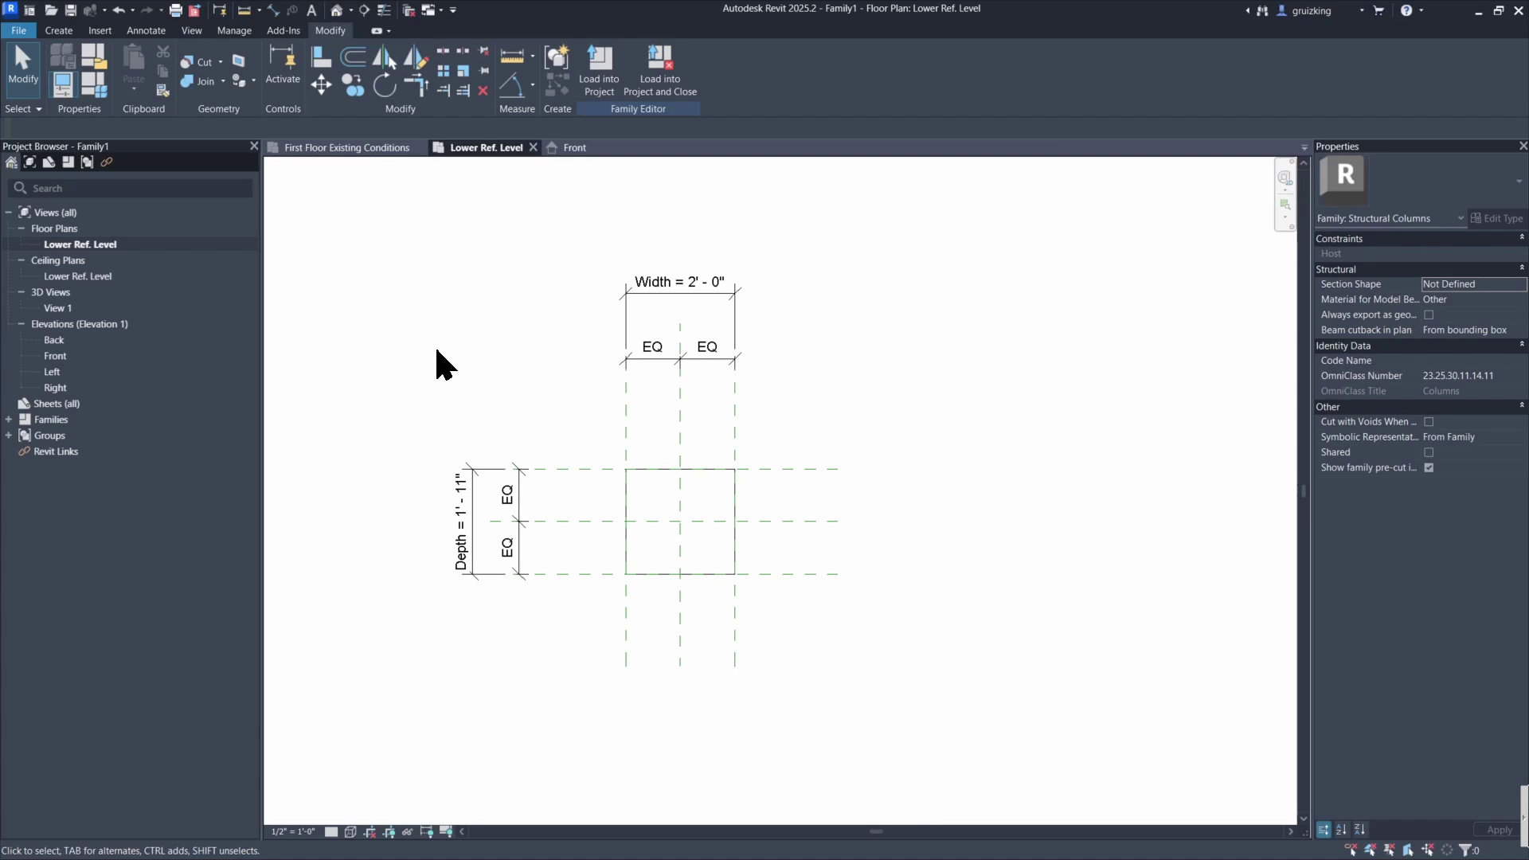
Set the Depth dimension to 1'.
click(456, 556)
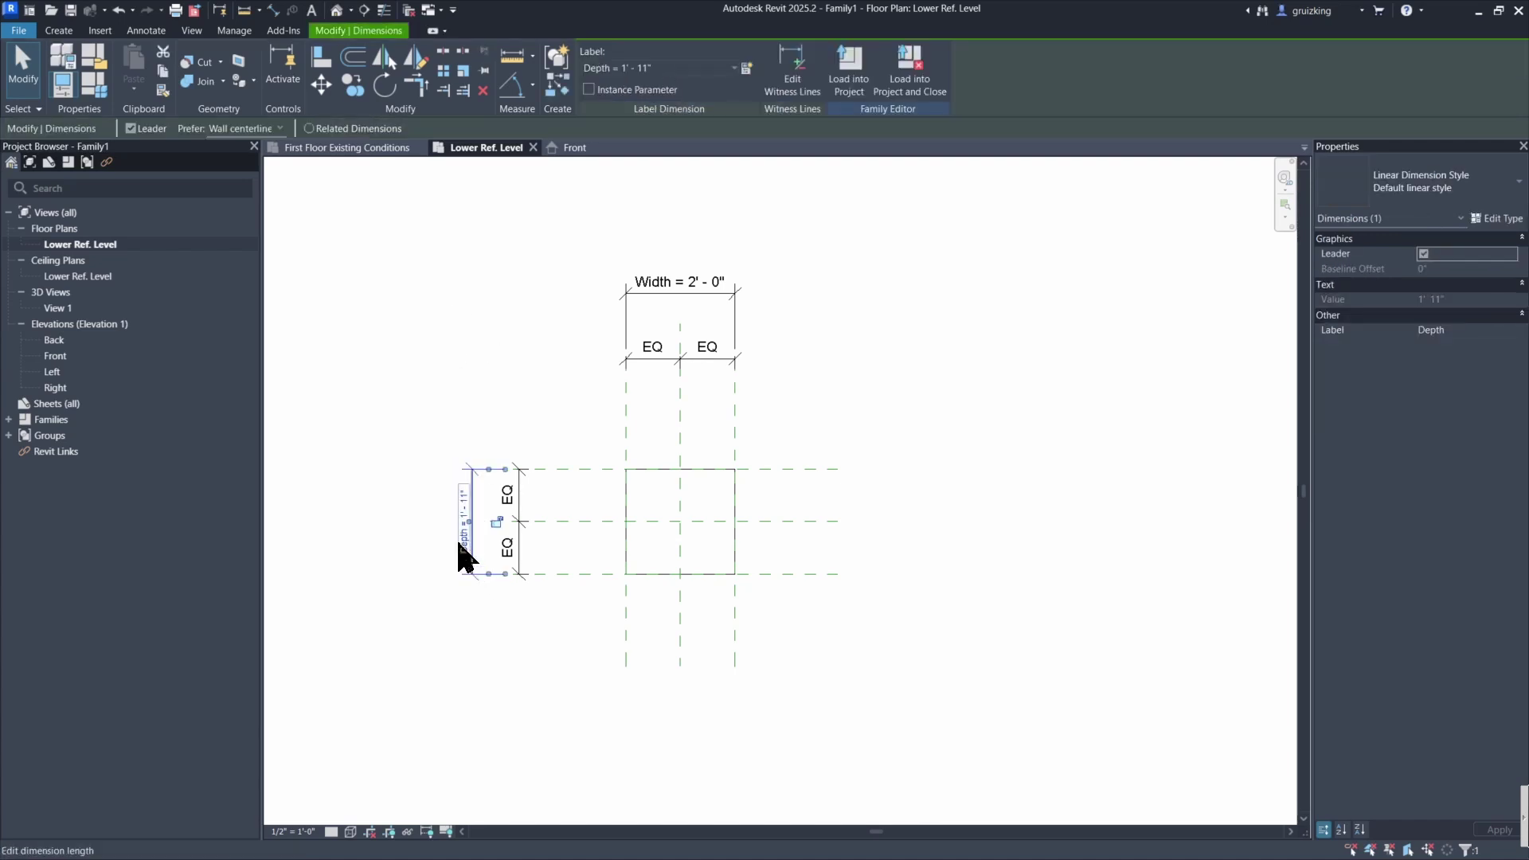
click(459, 550)
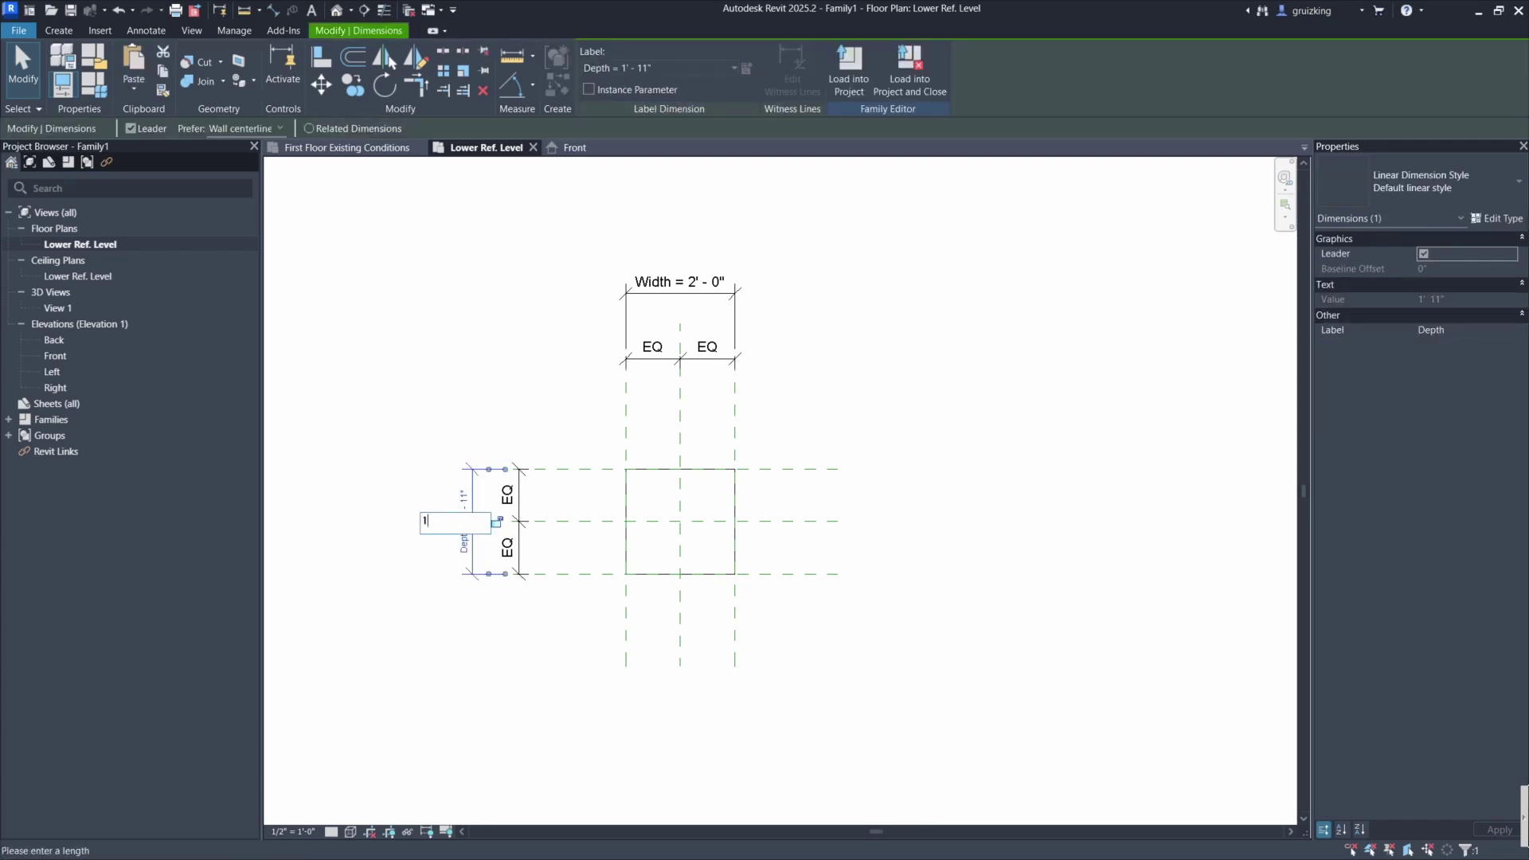
text(1)
key(Return)
Set the Width dimension to 5'.
click(697, 284)
click(701, 282)
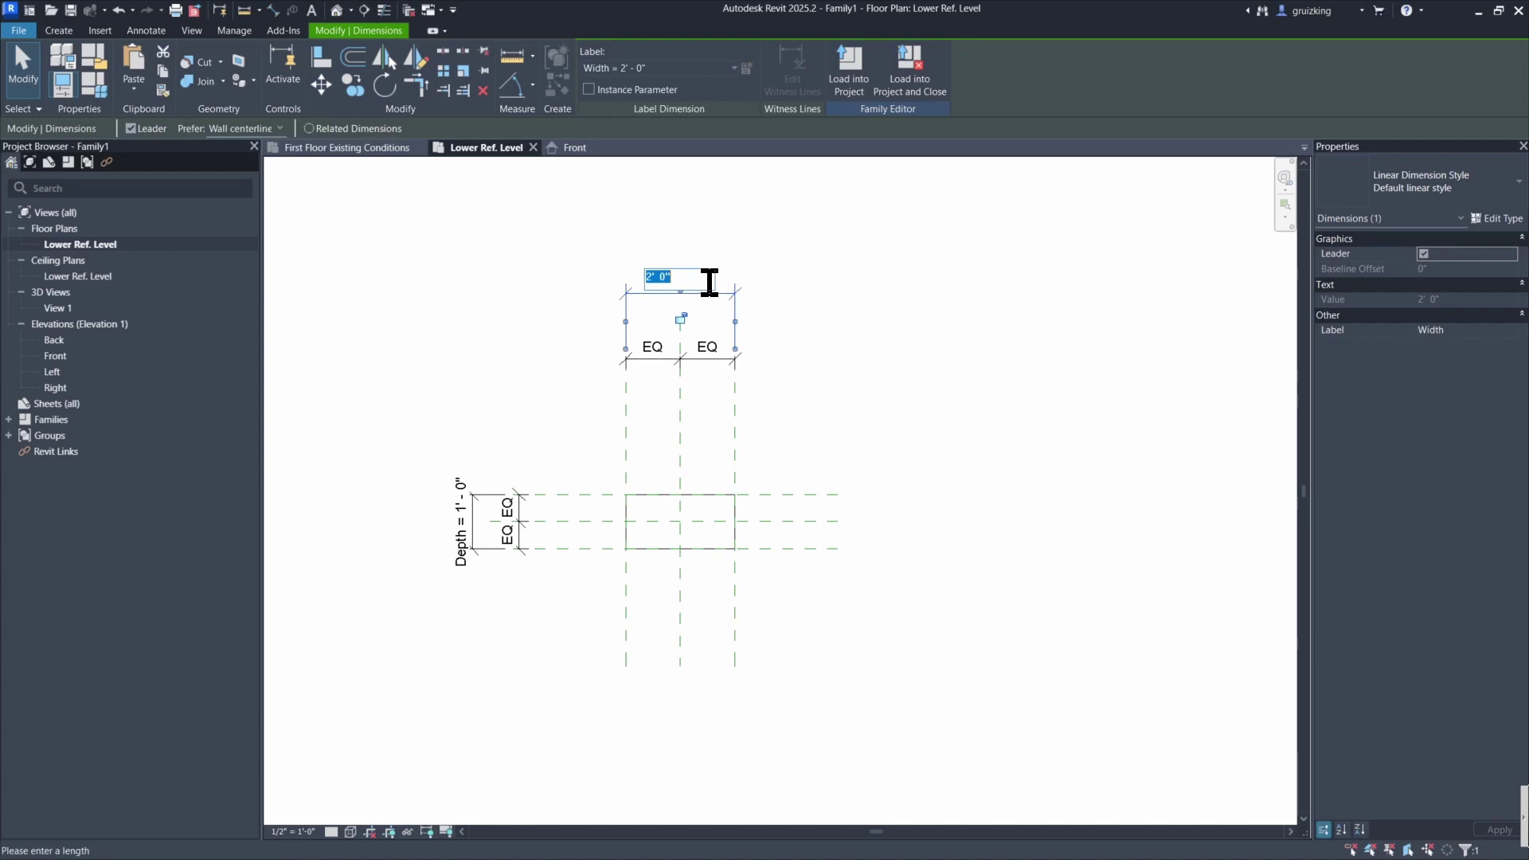
text(5)
key(Return)
scroll(638, 402, up, 1)
click(637, 403)
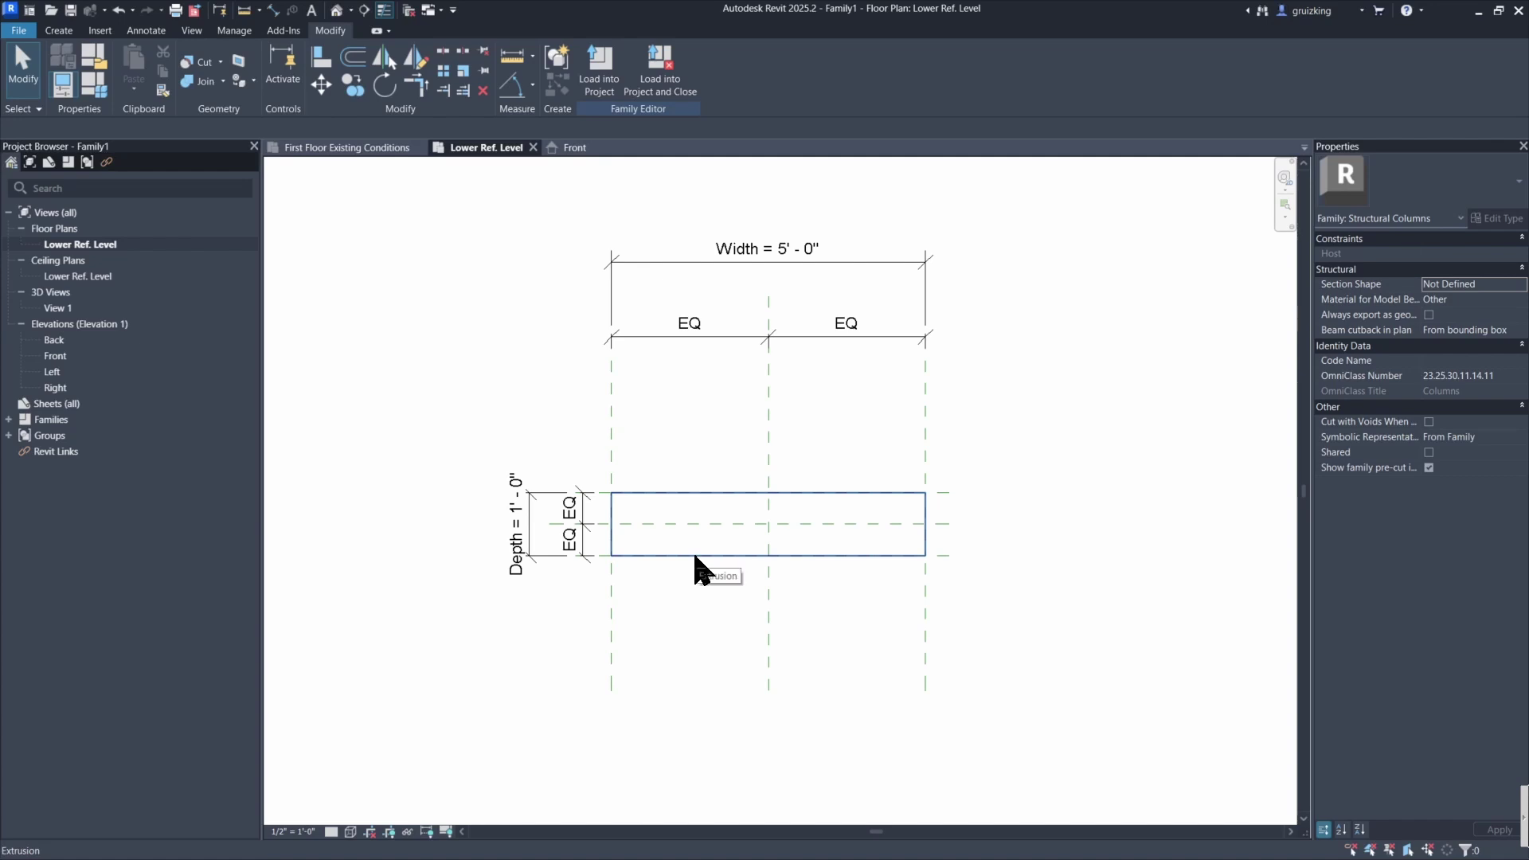
Associate the extrusion's Material property with the Structural Material family parameter.
click(671, 556)
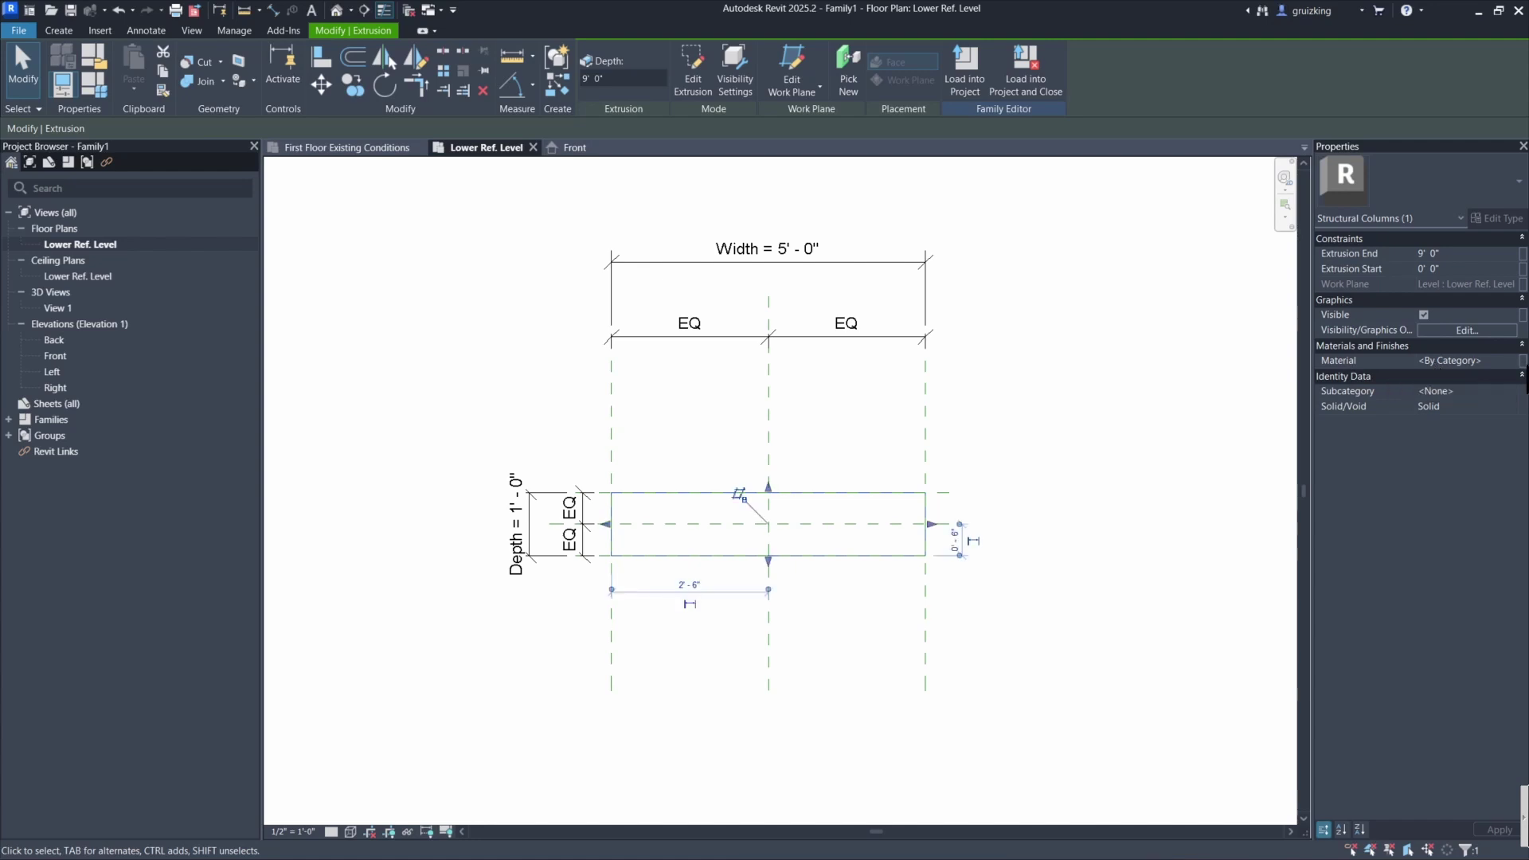
click(1523, 361)
click(828, 389)
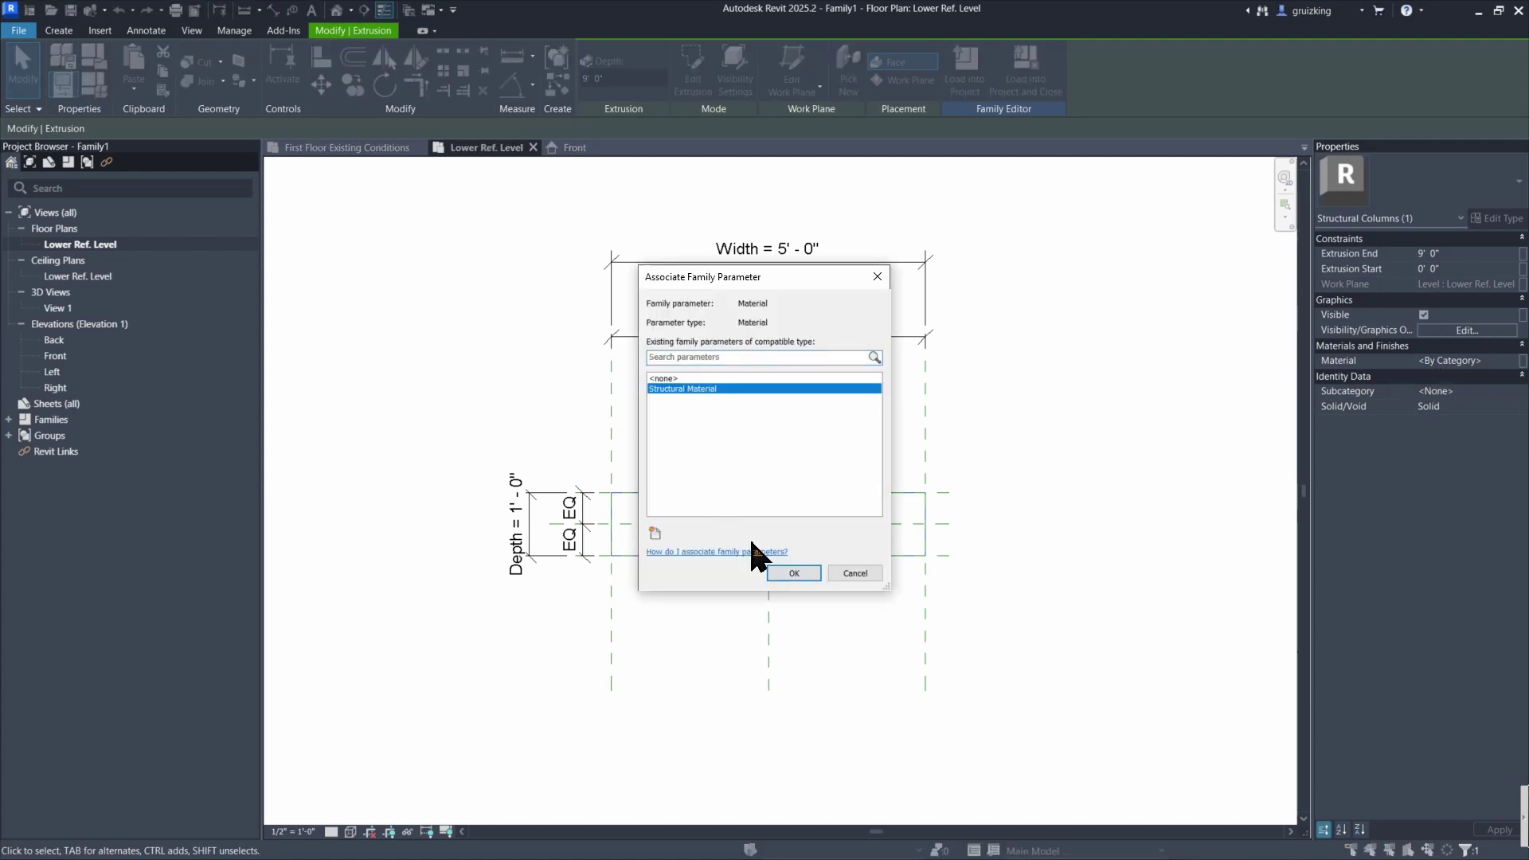
click(790, 575)
Change the Structural Material family parameter from an instance parameter to a type parameter.
click(91, 84)
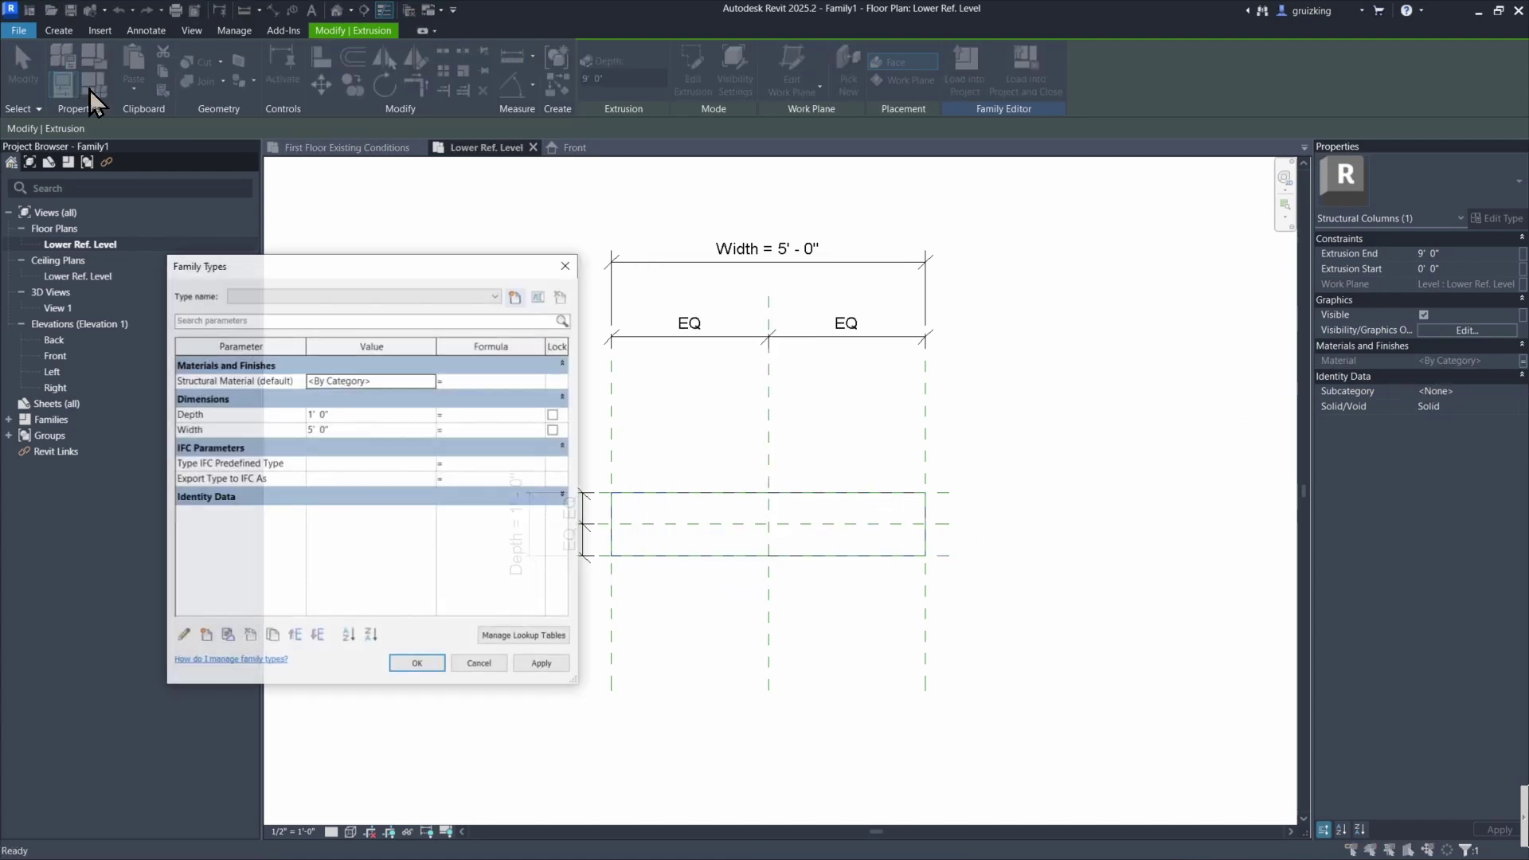
click(235, 380)
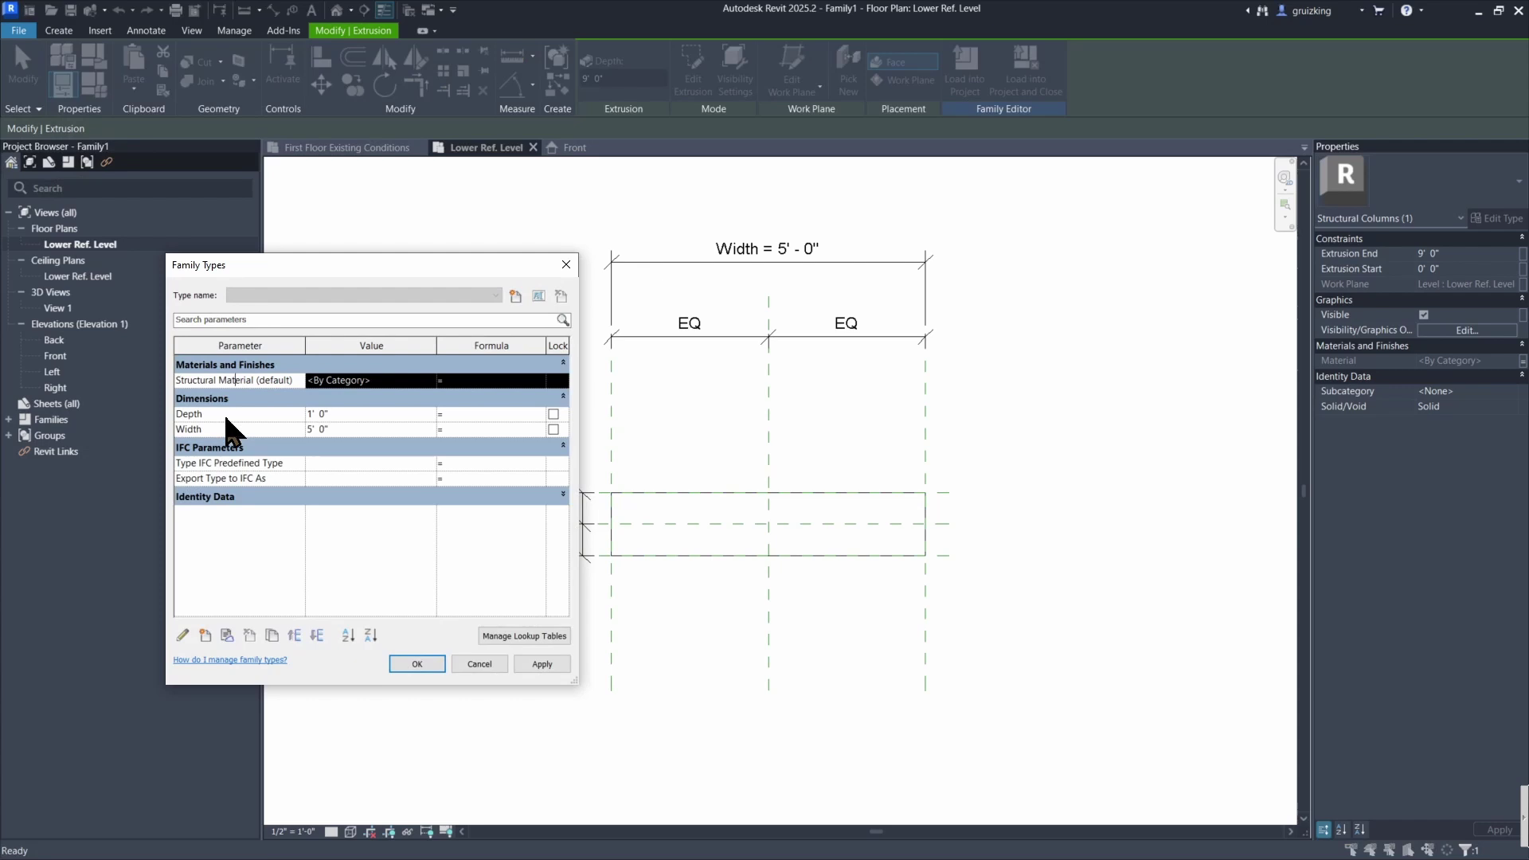
click(183, 635)
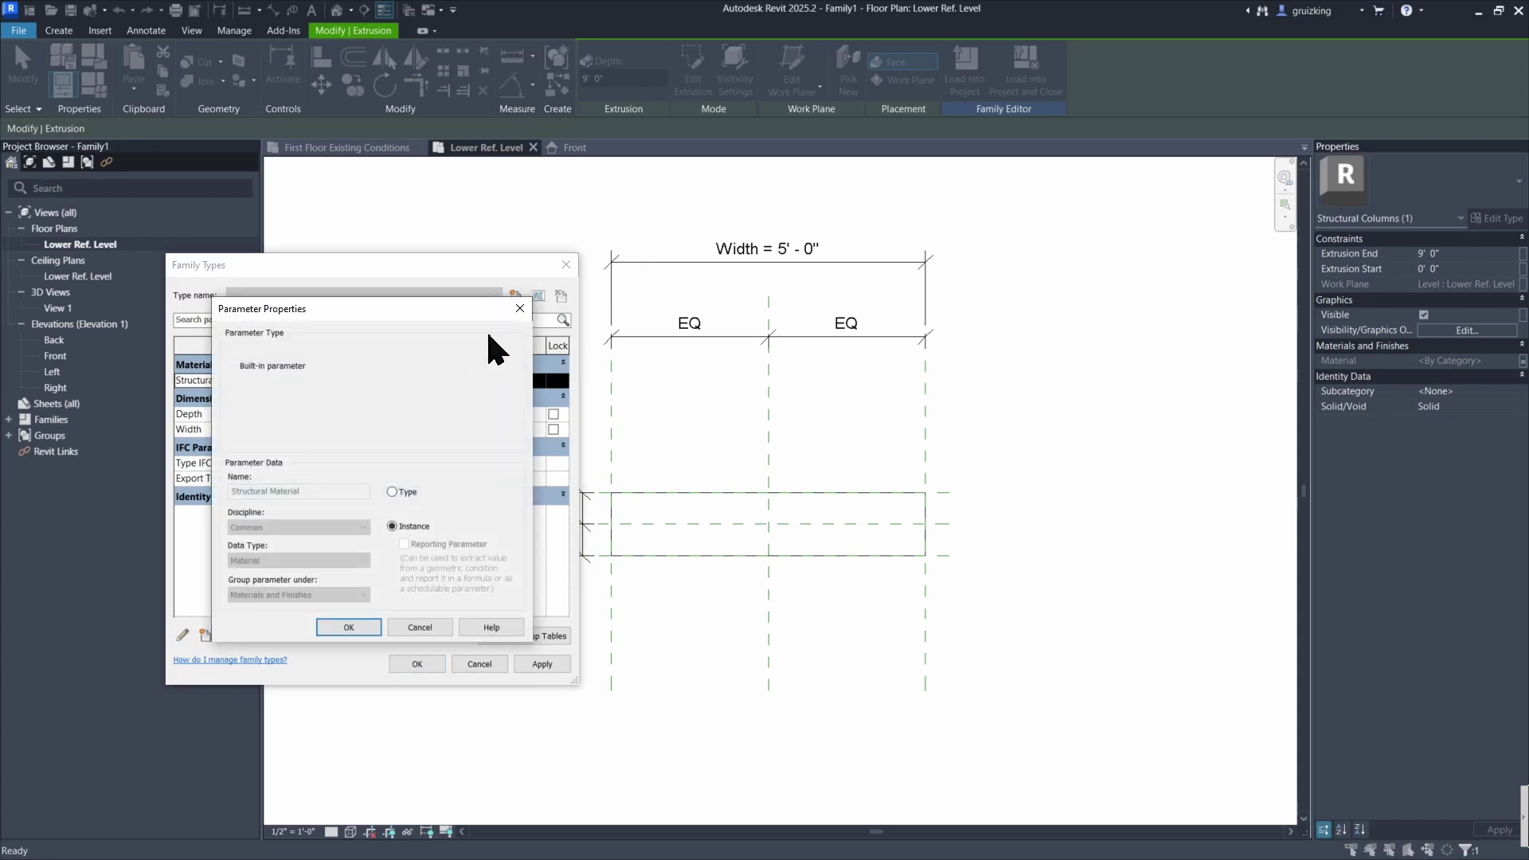
click(391, 491)
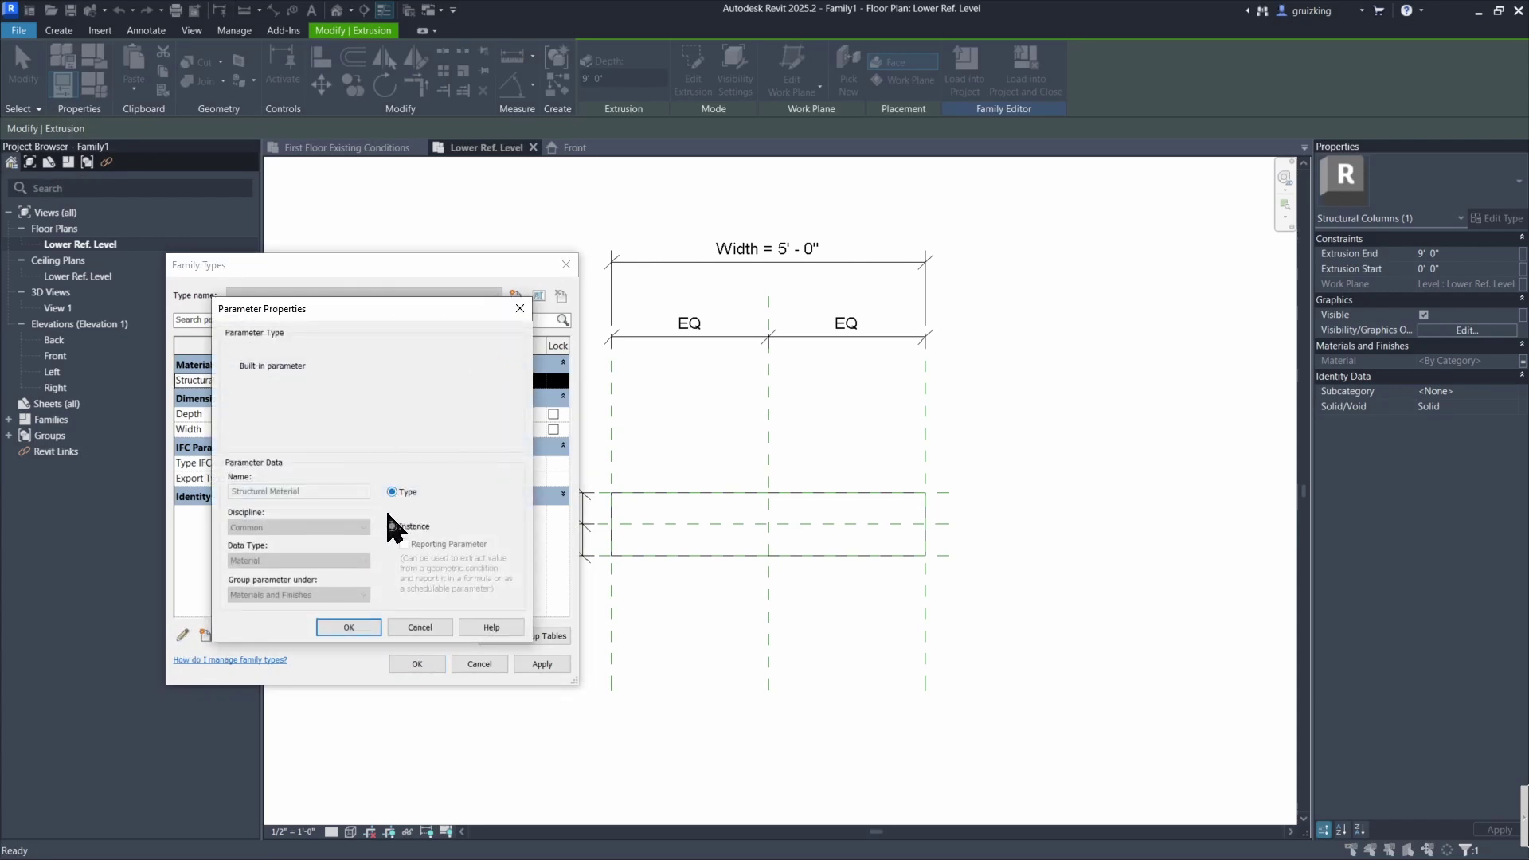
click(328, 629)
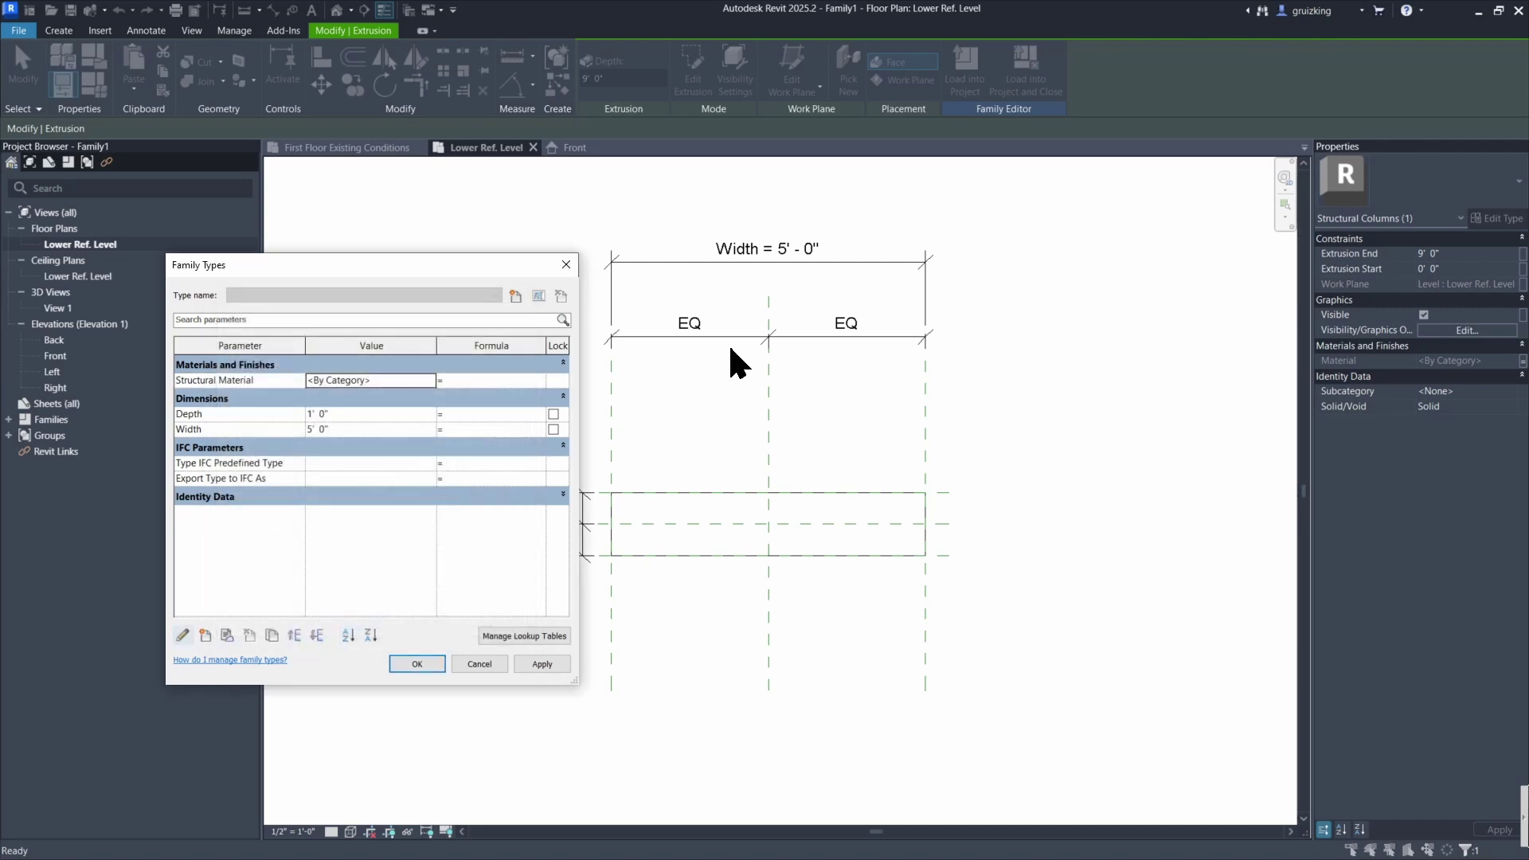
click(414, 664)
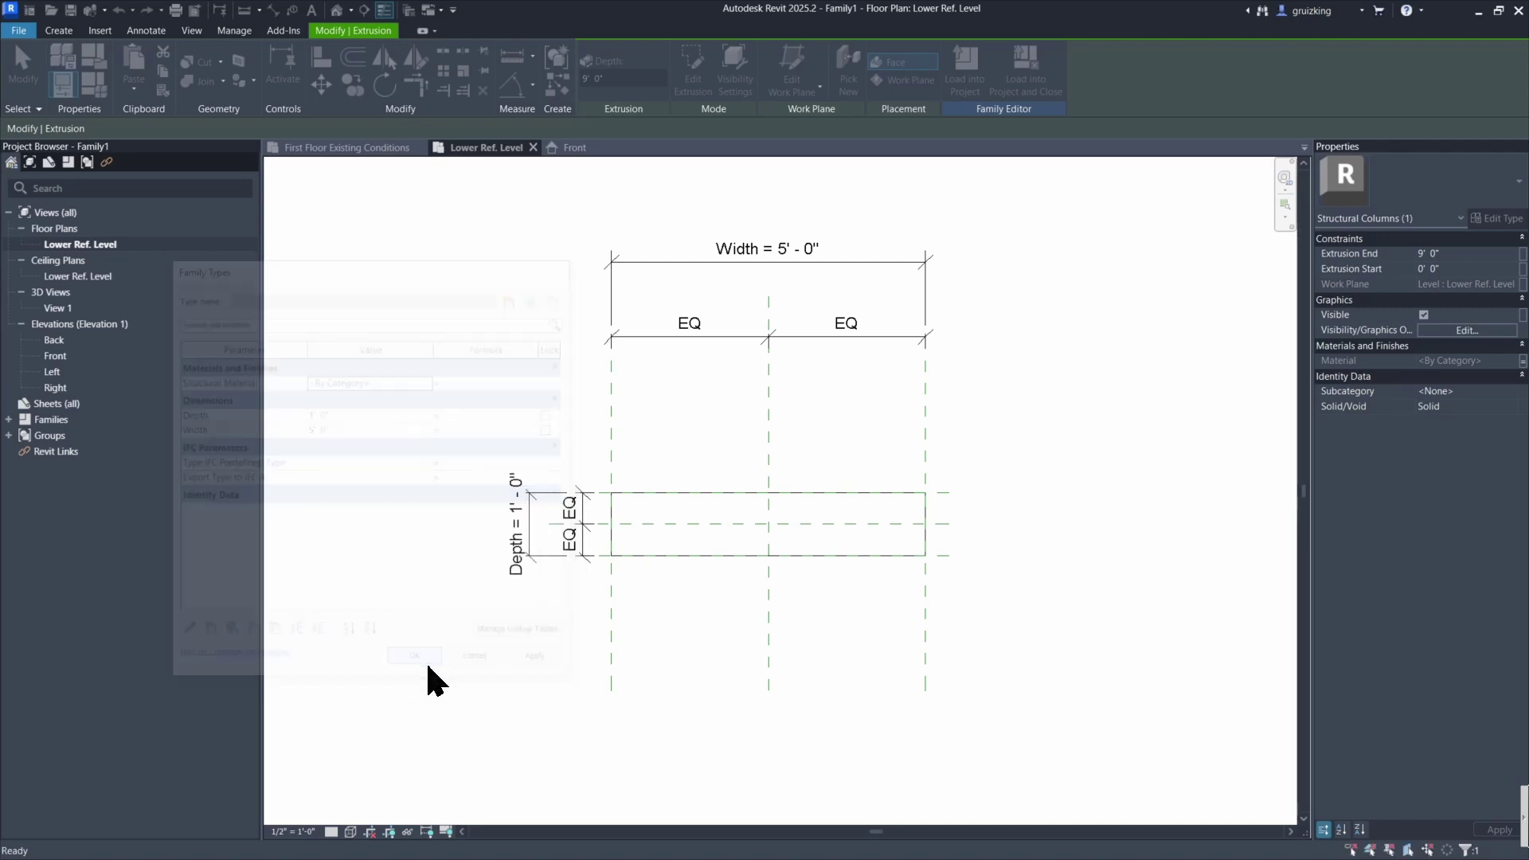
click(428, 667)
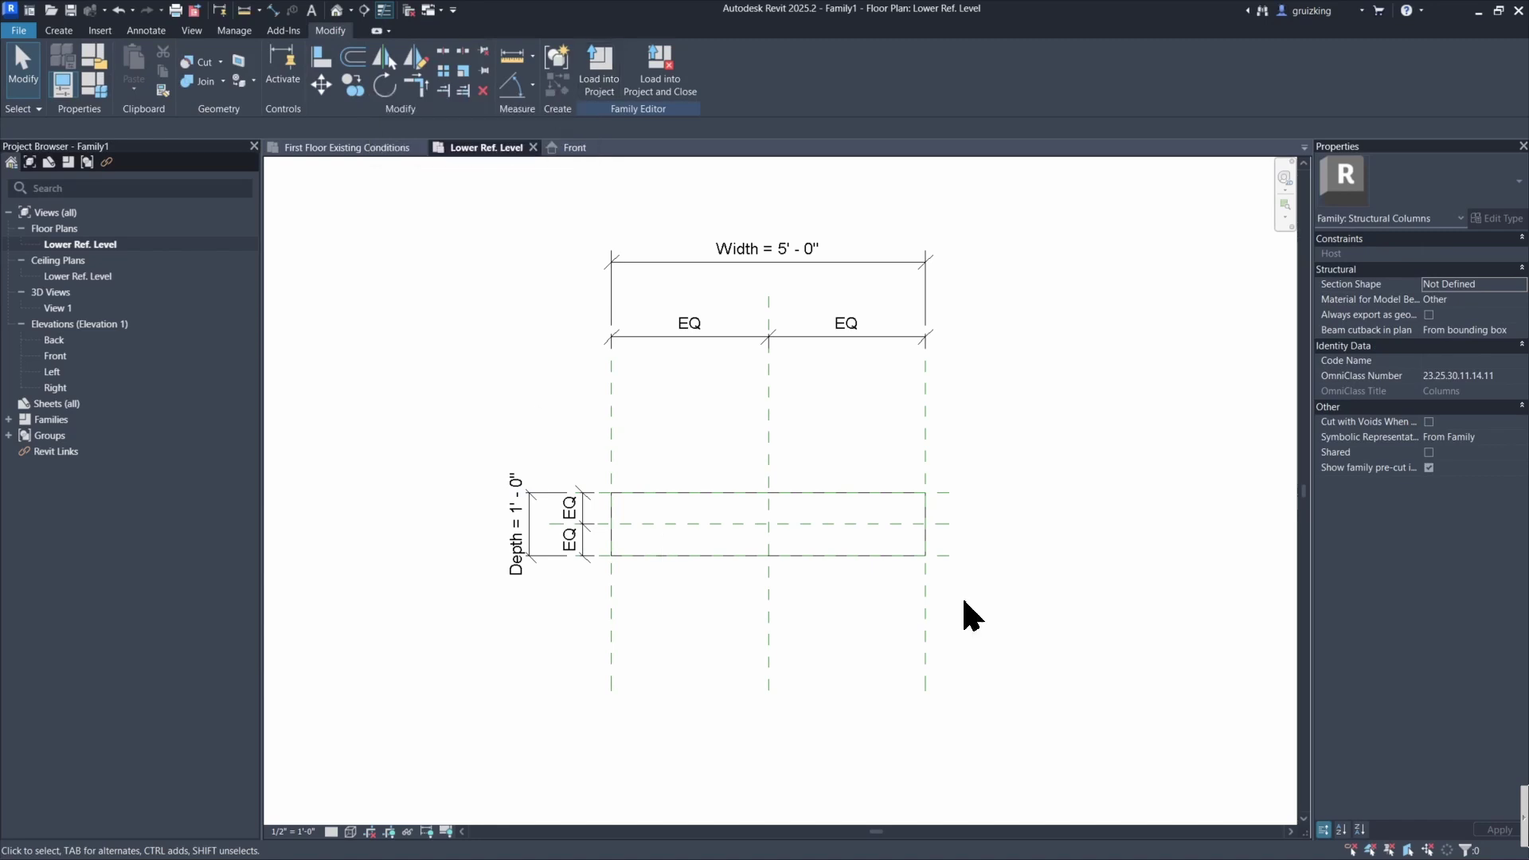
Save the family as Struct-Column-Rectangular and load it into the training project.
key(ctrl+s)
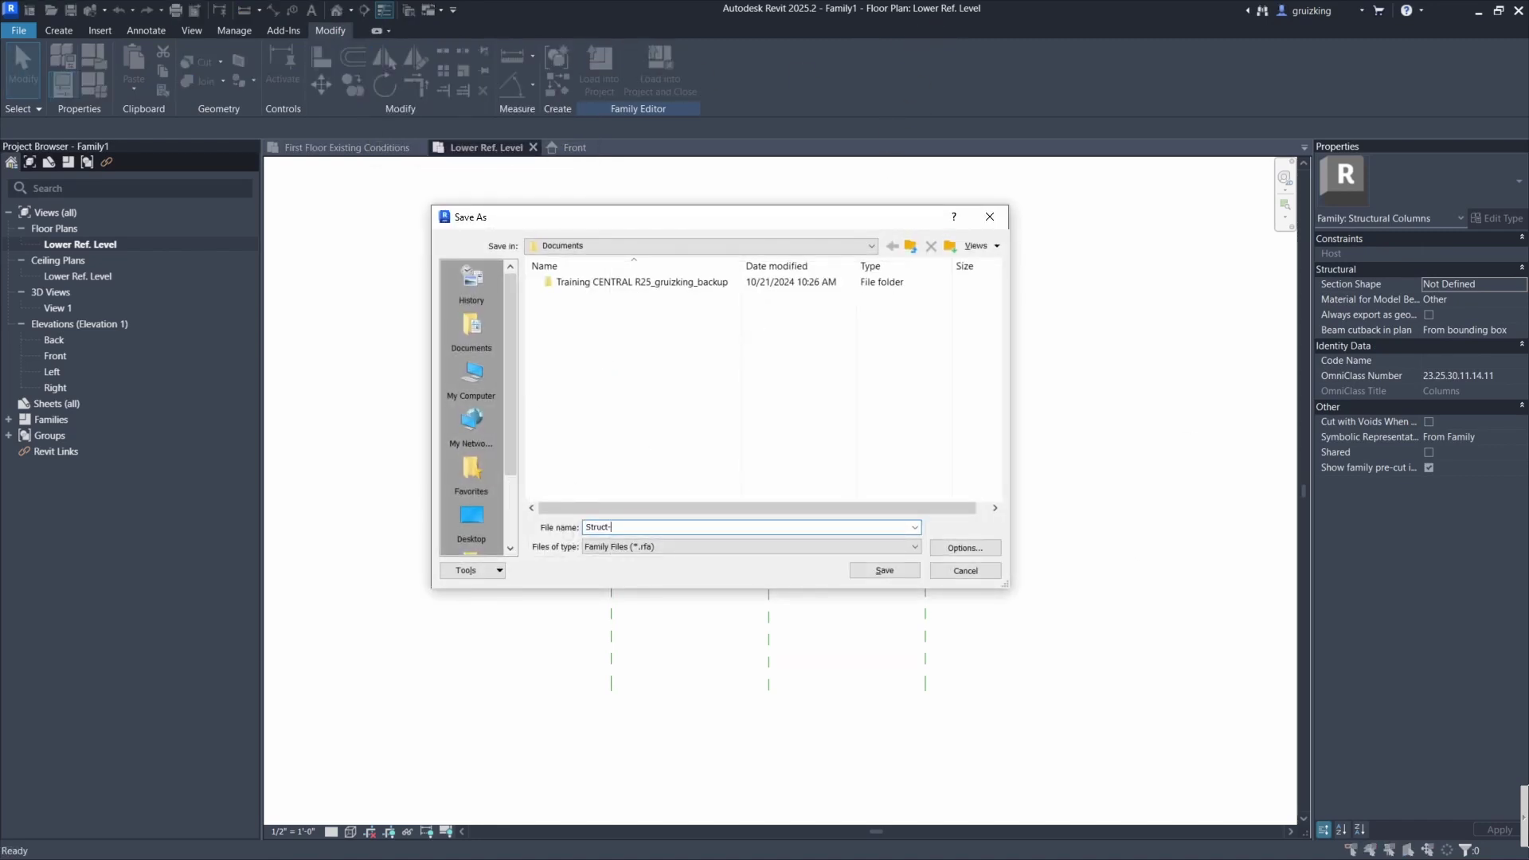
click(885, 571)
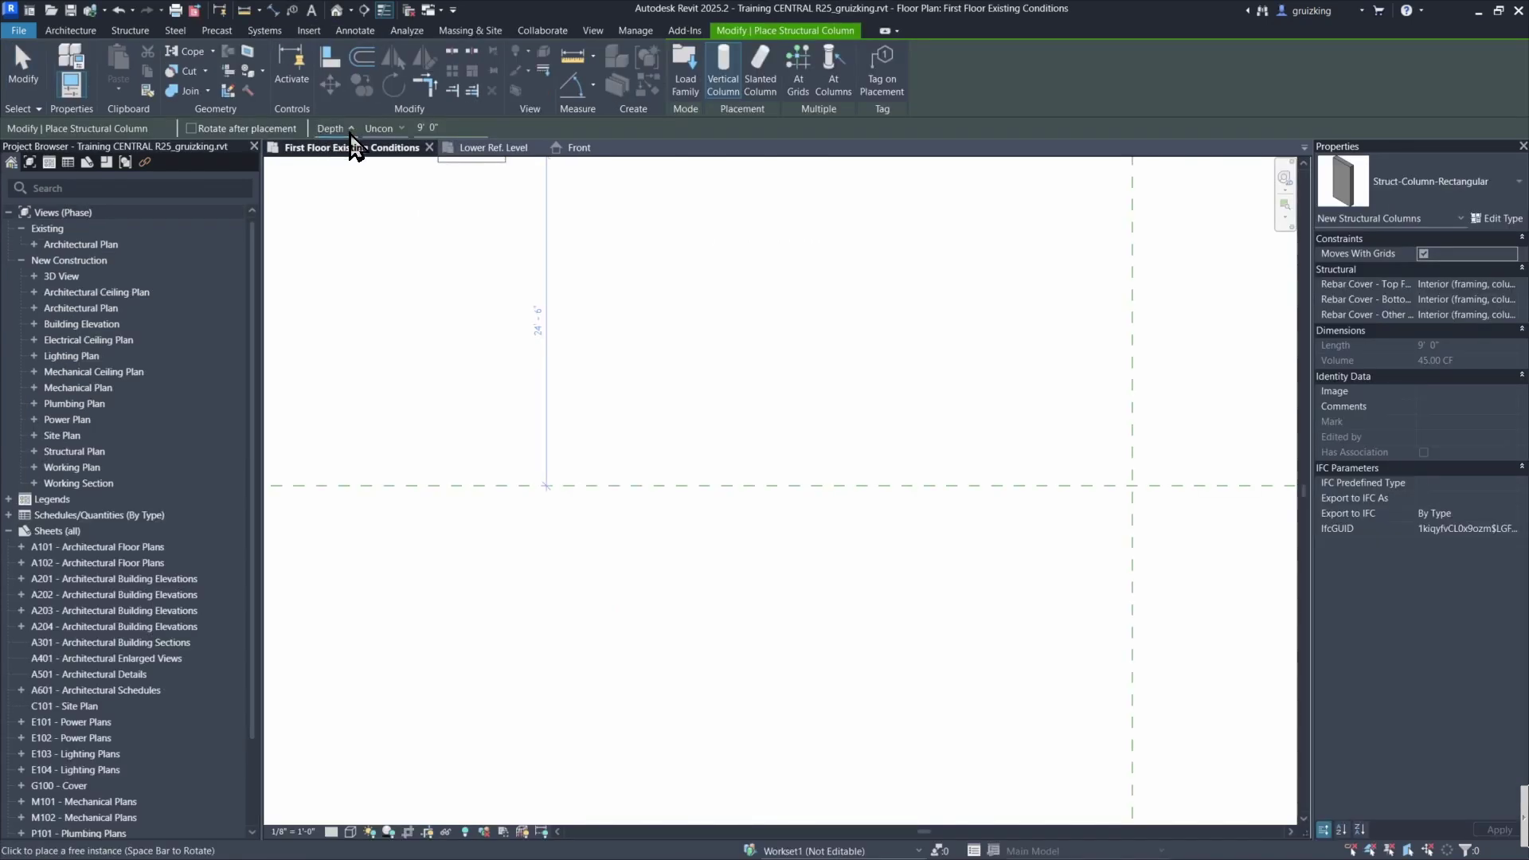
Place two Struct-Column-Rectangular columns end to end along the horizontal dashed line in the First Floor Existing Conditions plan, using Height instead of Depth.
click(352, 157)
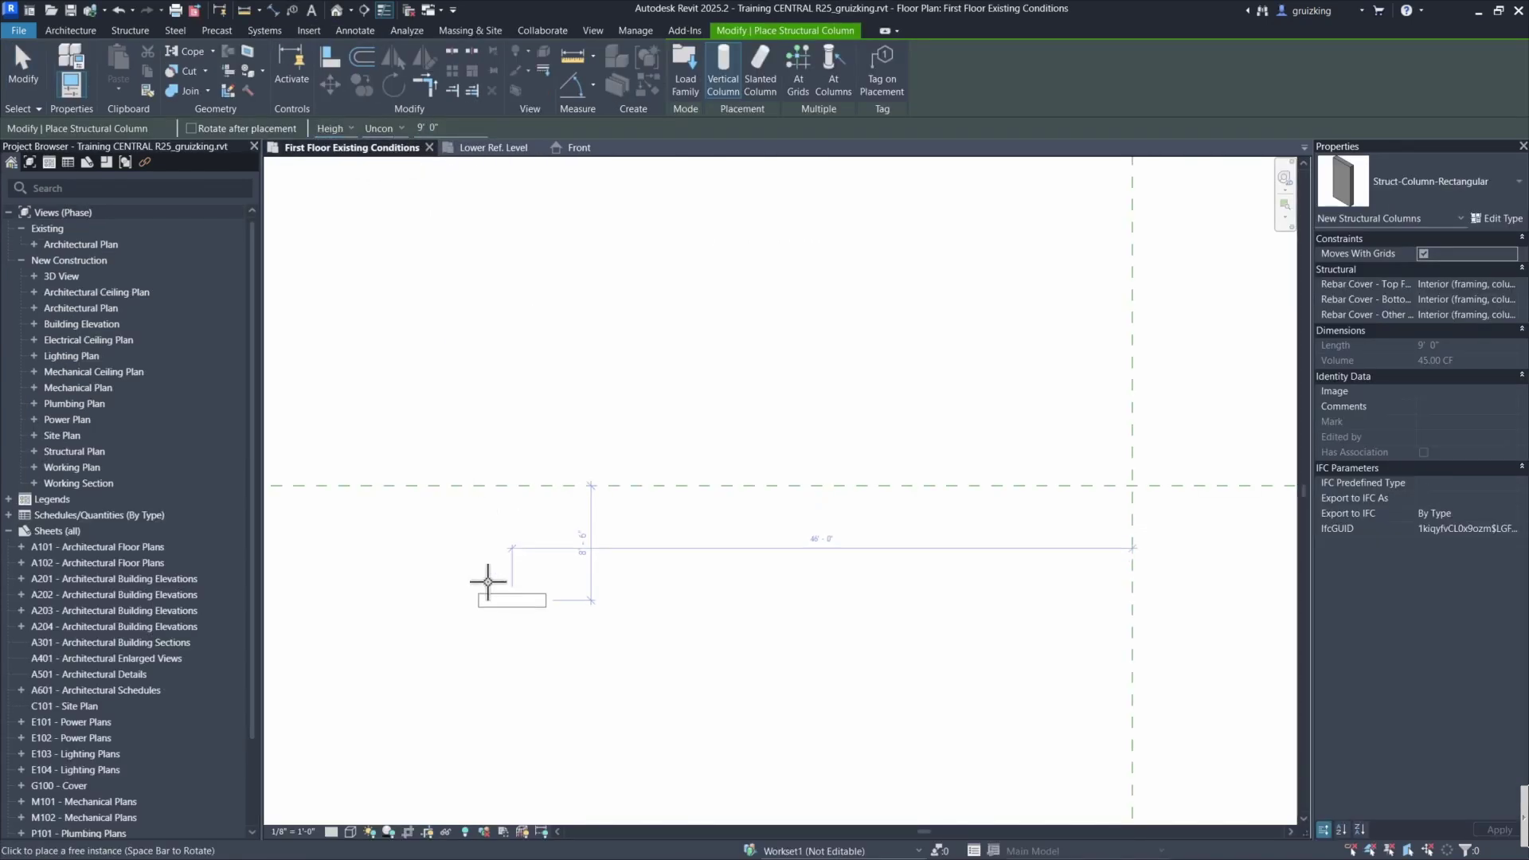
click(478, 486)
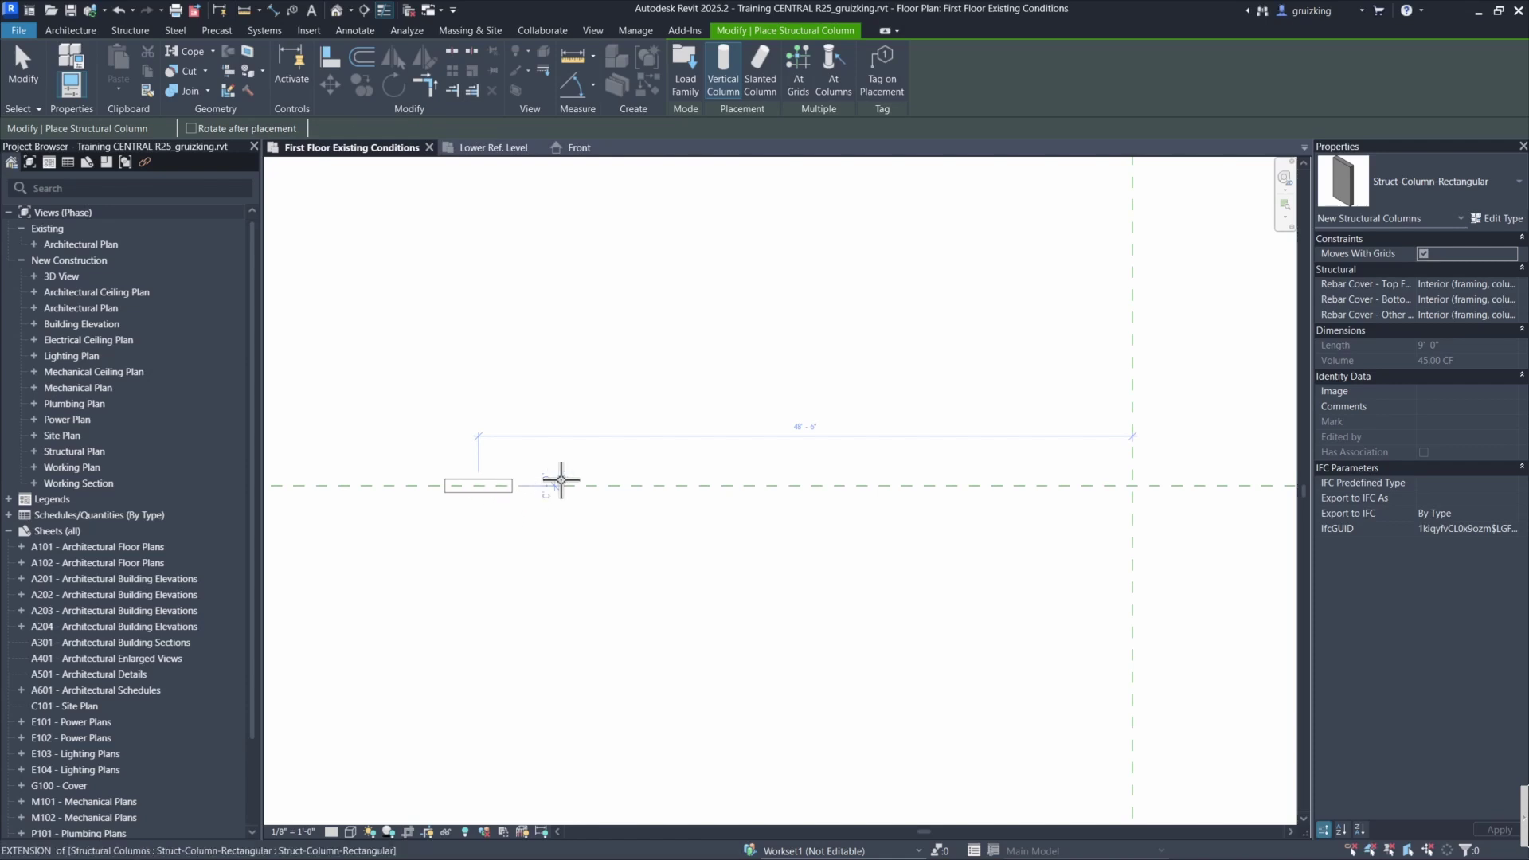
scroll(549, 486, up, 5)
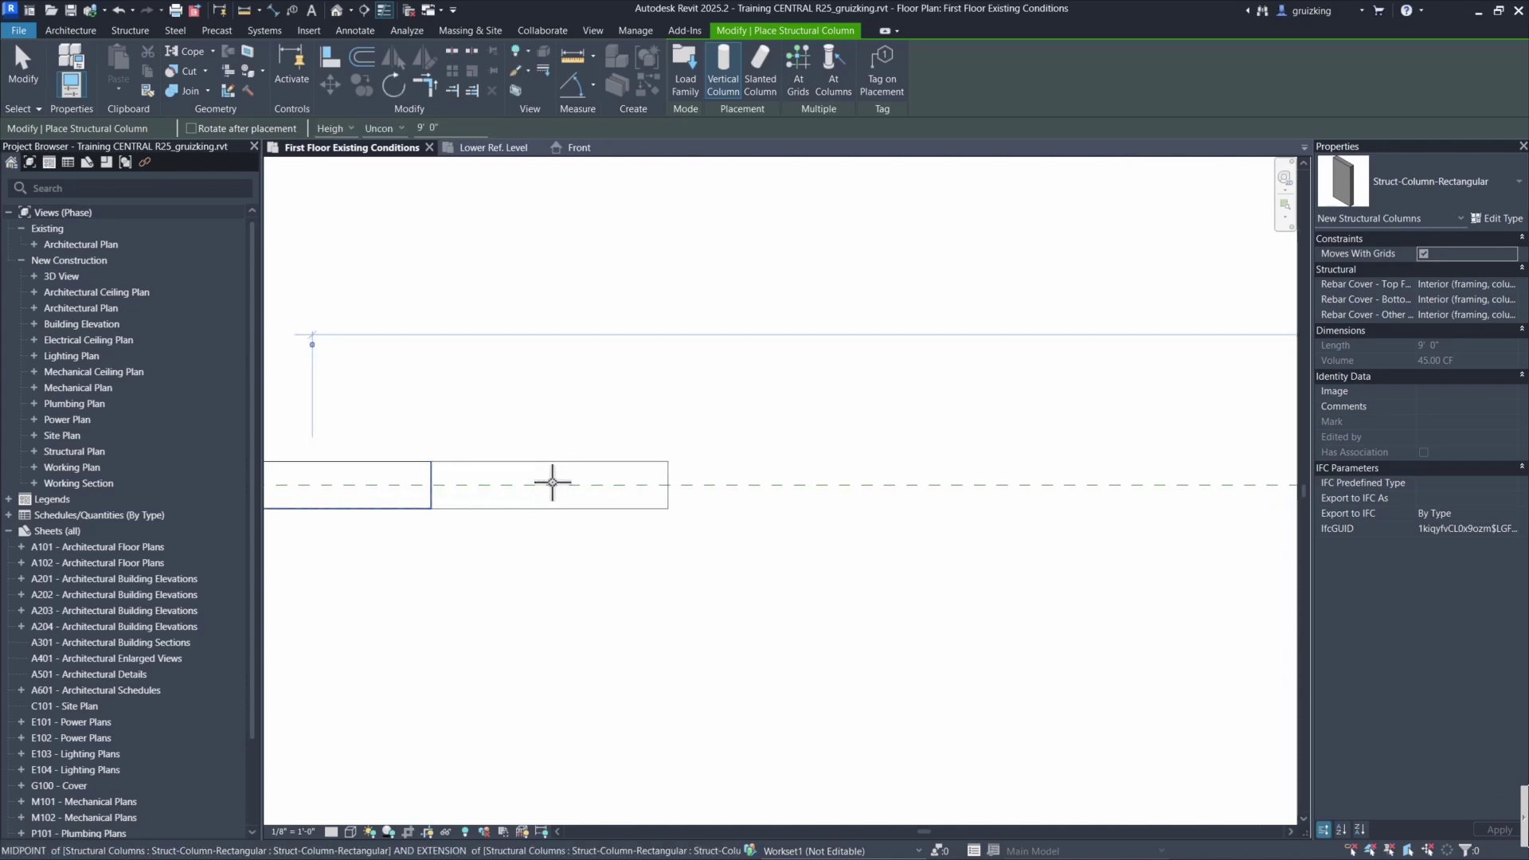
click(552, 482)
scroll(438, 481, up, 4)
key(Escape)
key(Escape)
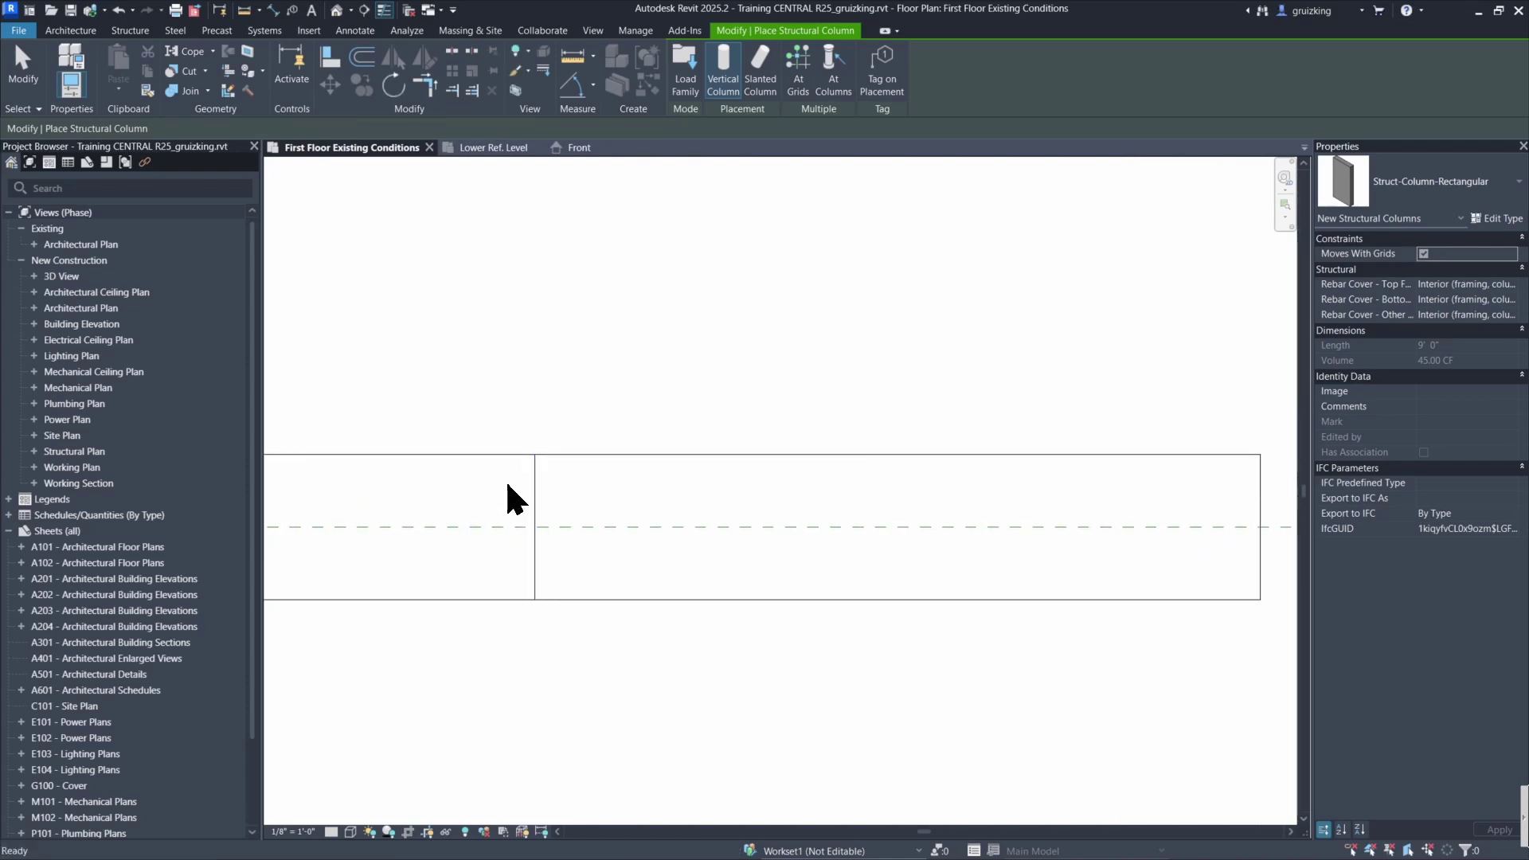
Join the geometry of the two adjoining rectangular columns.
scroll(558, 478, down, 4)
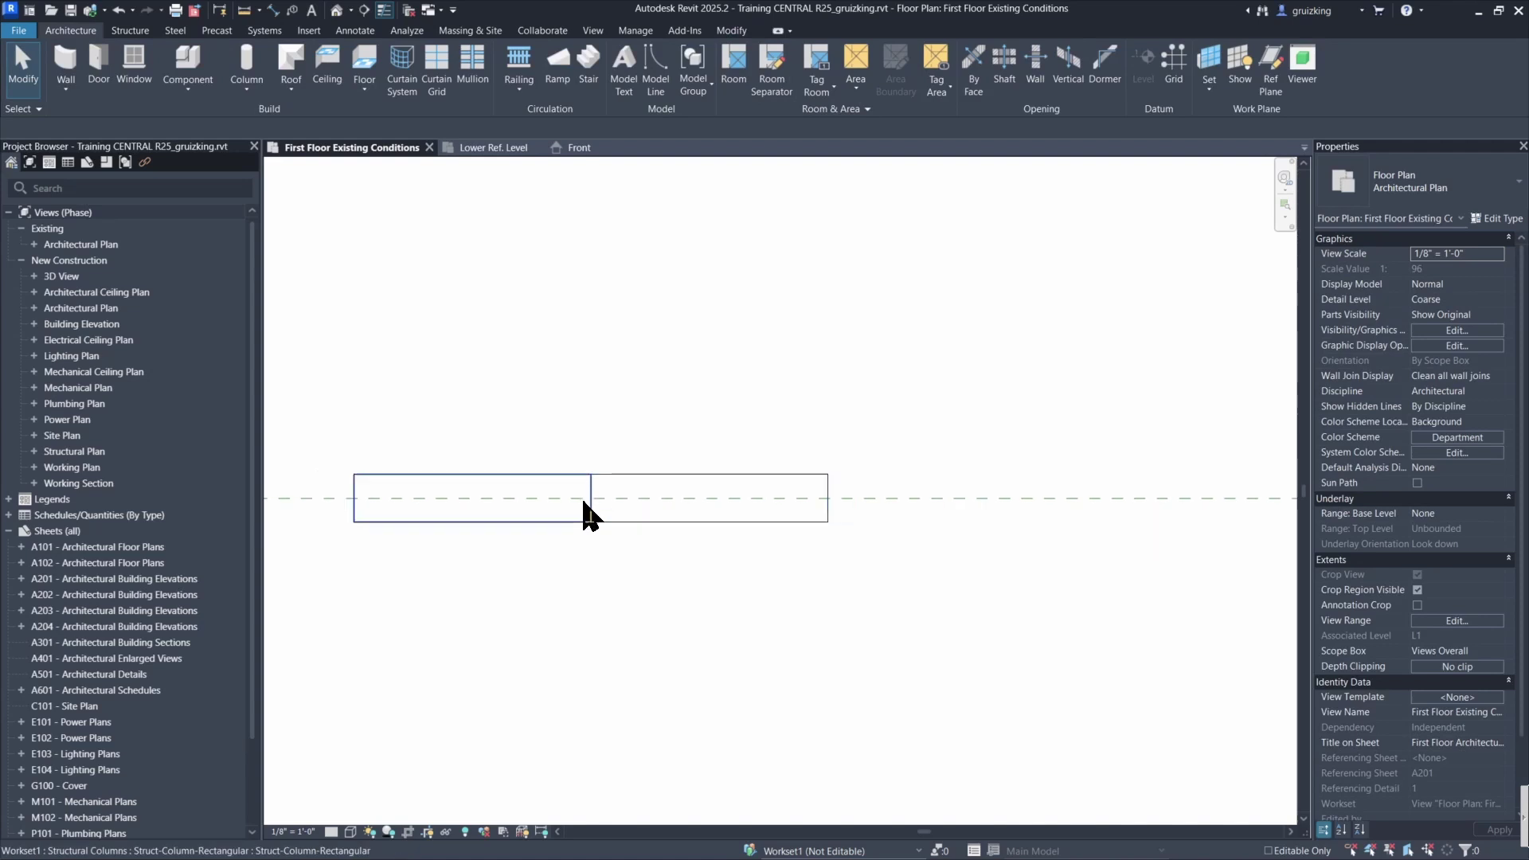
key(j)
key(g)
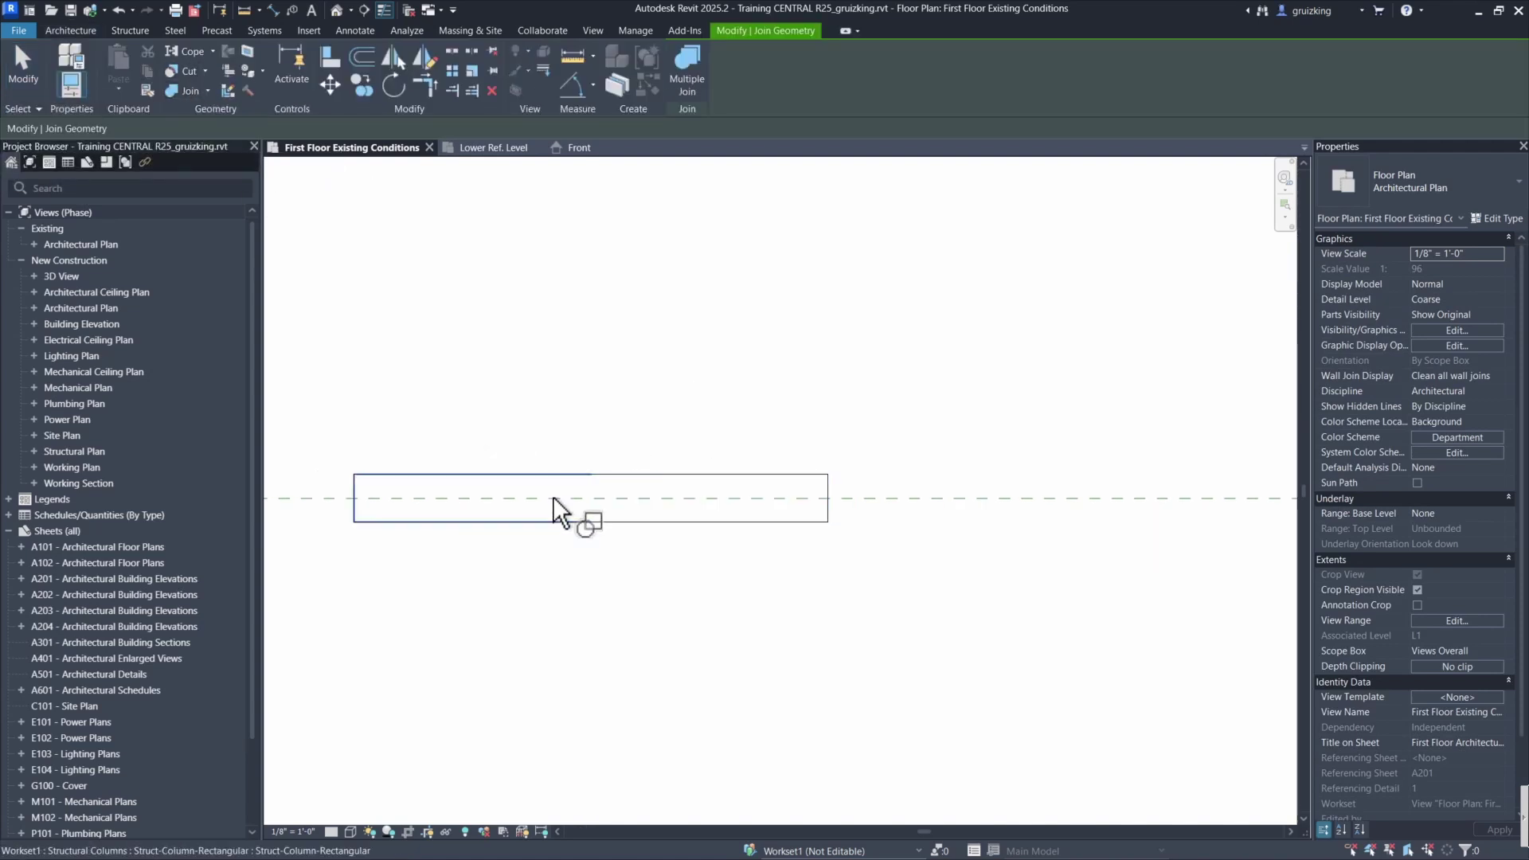
key(Escape)
key(Escape)
scroll(556, 484, down, 1)
middle_drag(615, 576, 575, 594)
scroll(509, 587, down, 2)
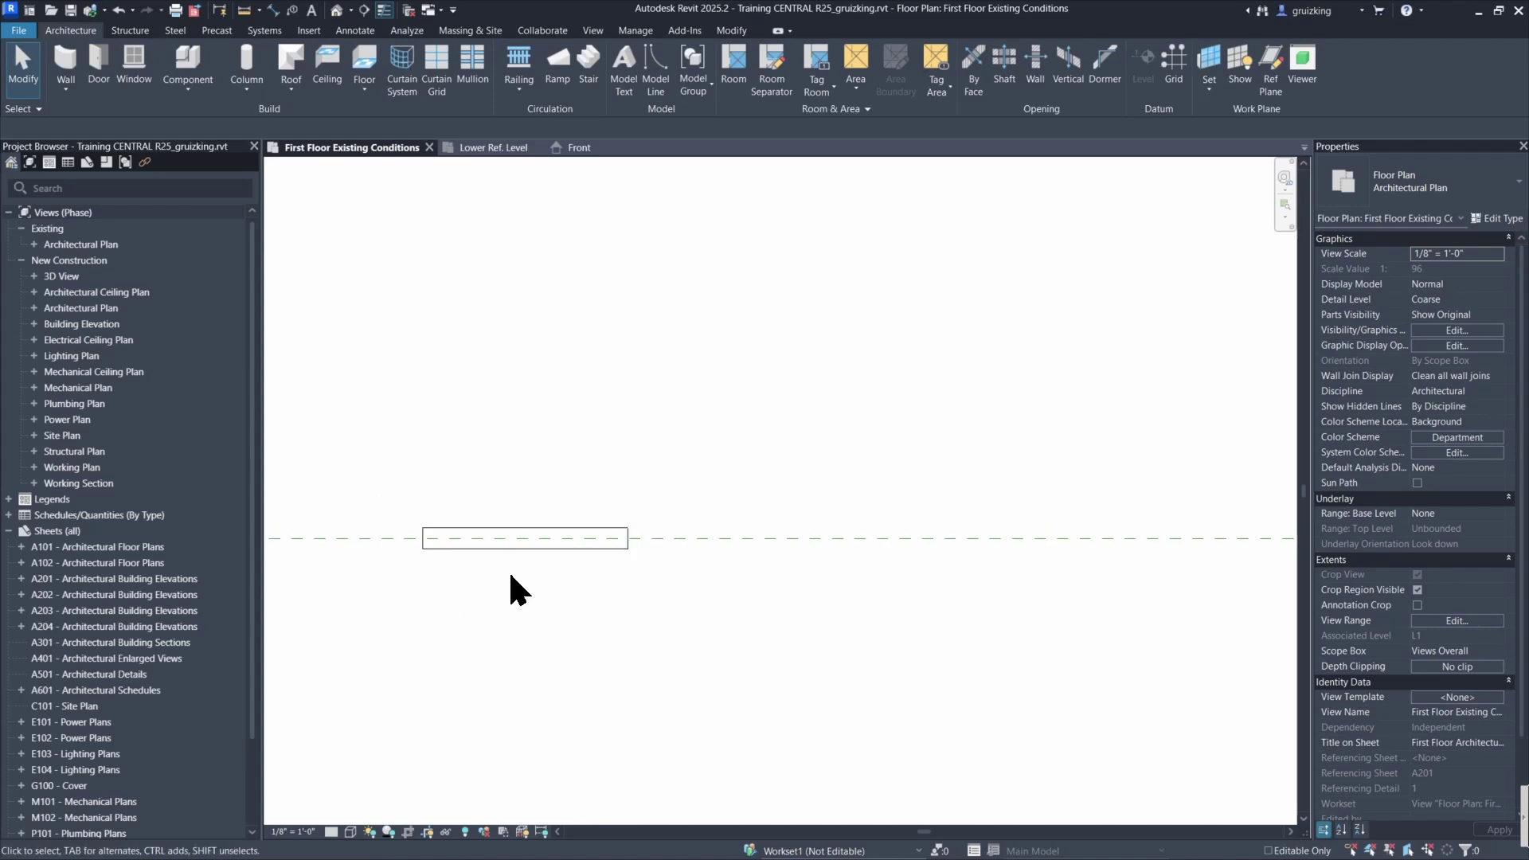
scroll(529, 550, up, 3)
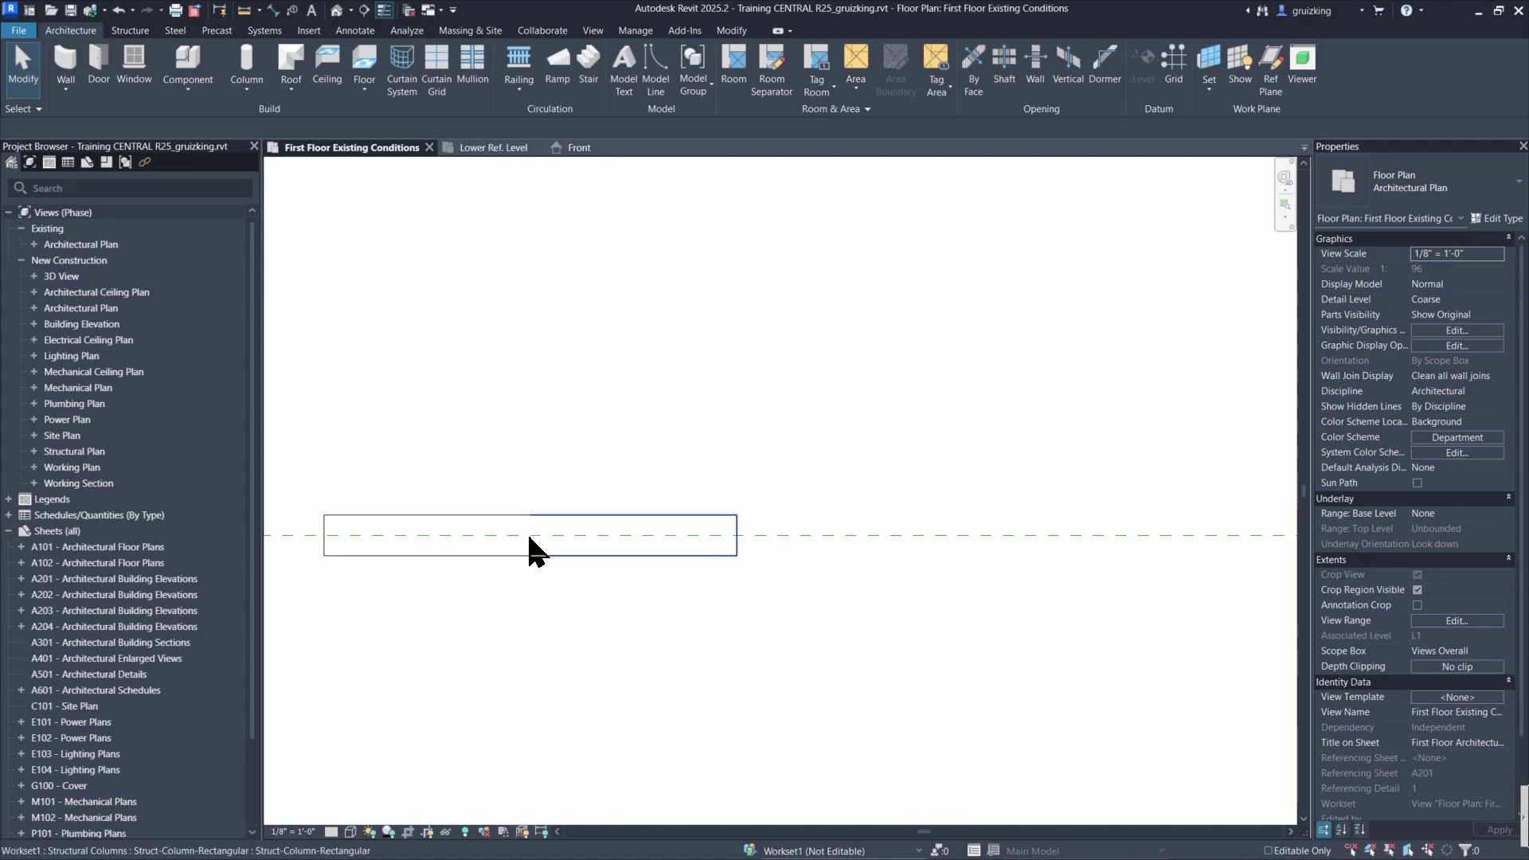
In the column family's Lower Ref. Level plan, relabel the Depth dimension with a new type parameter named Thickness.
click(502, 150)
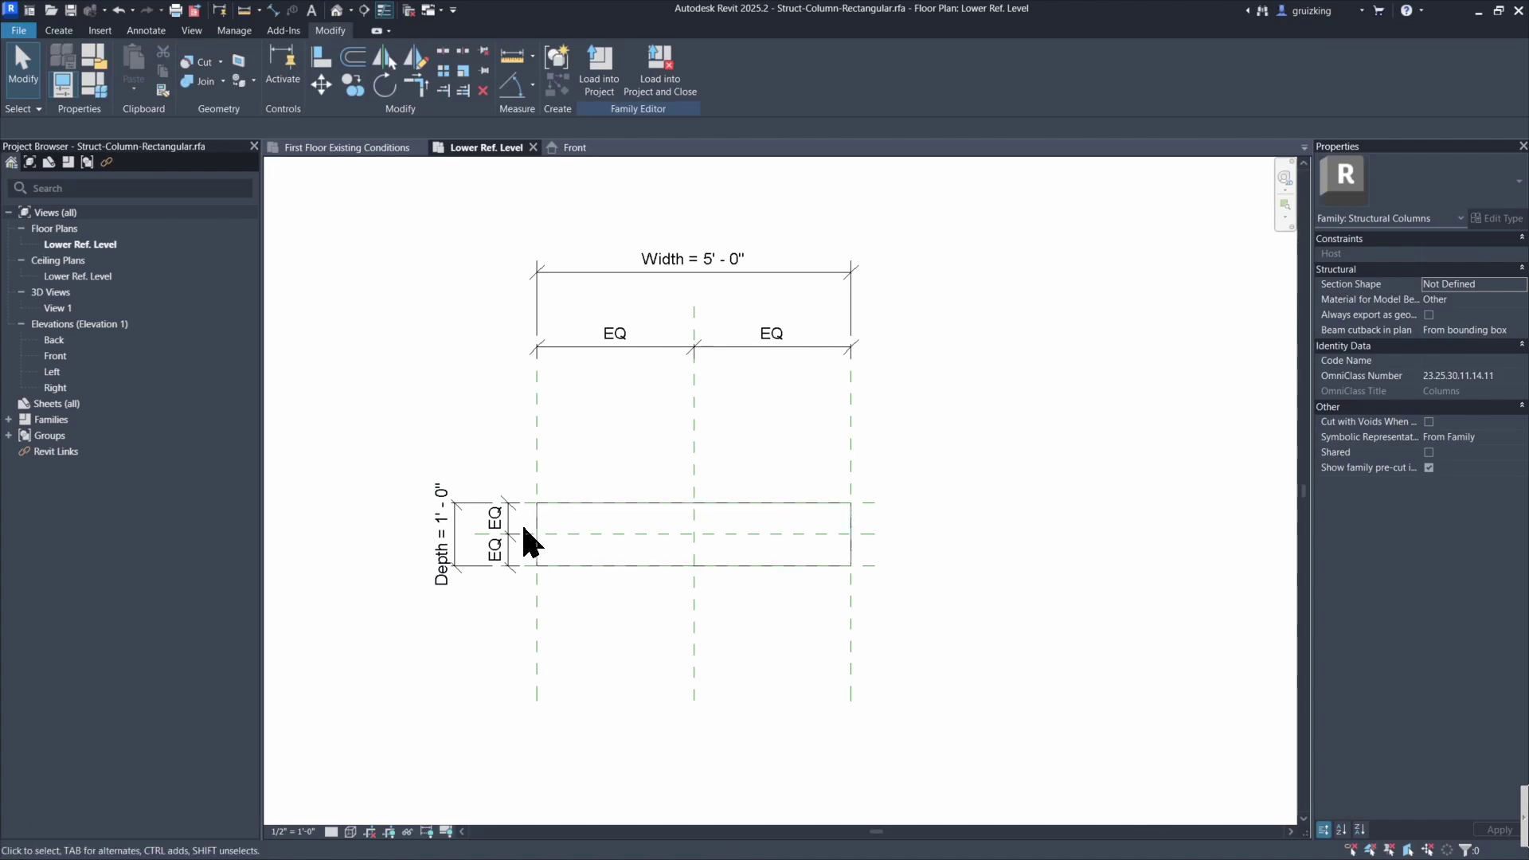
click(430, 480)
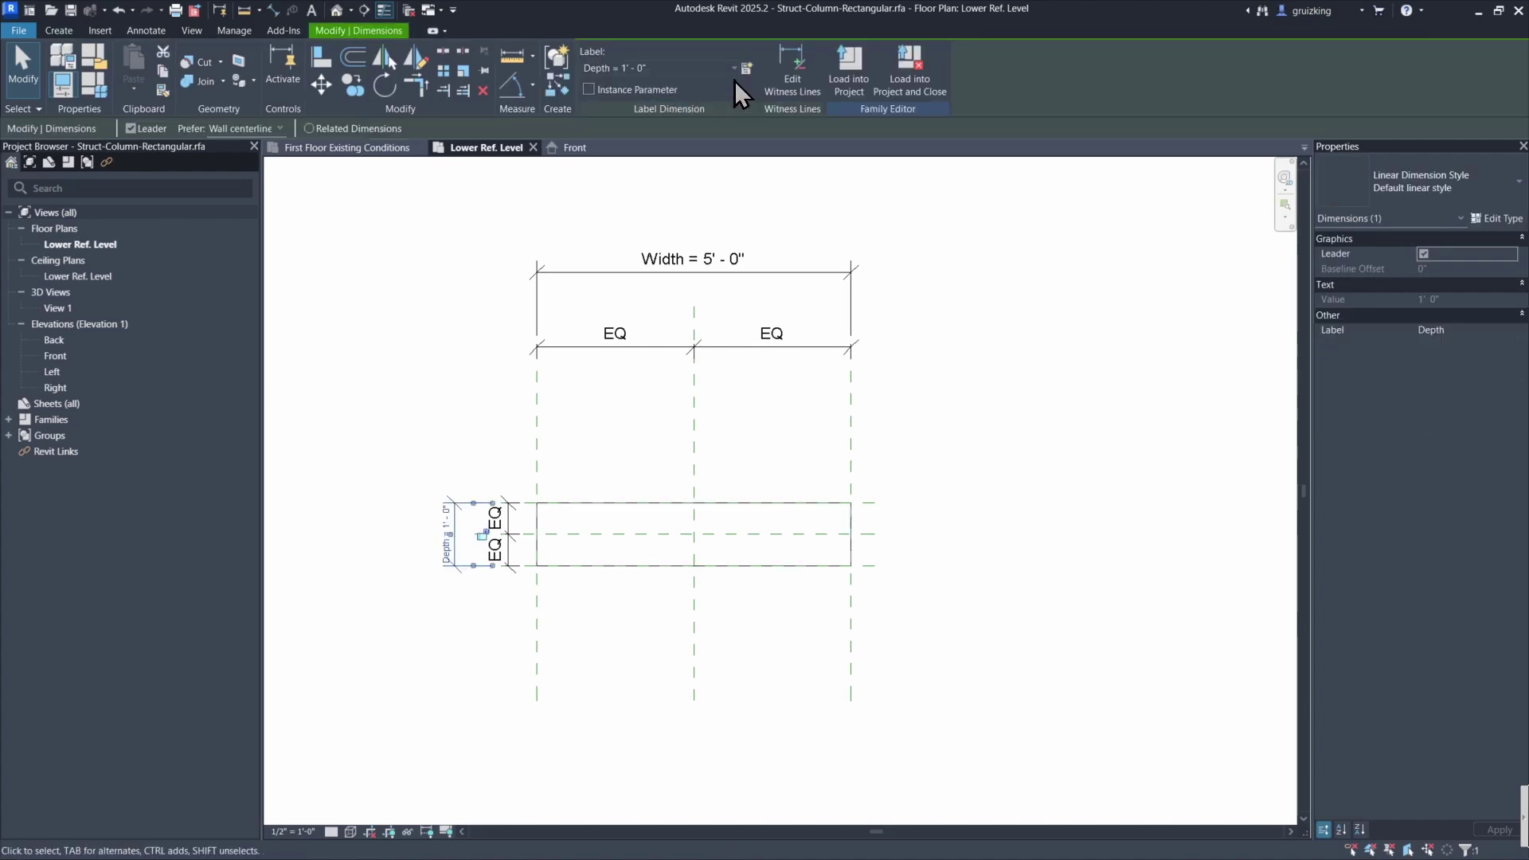
click(747, 67)
text(Th)
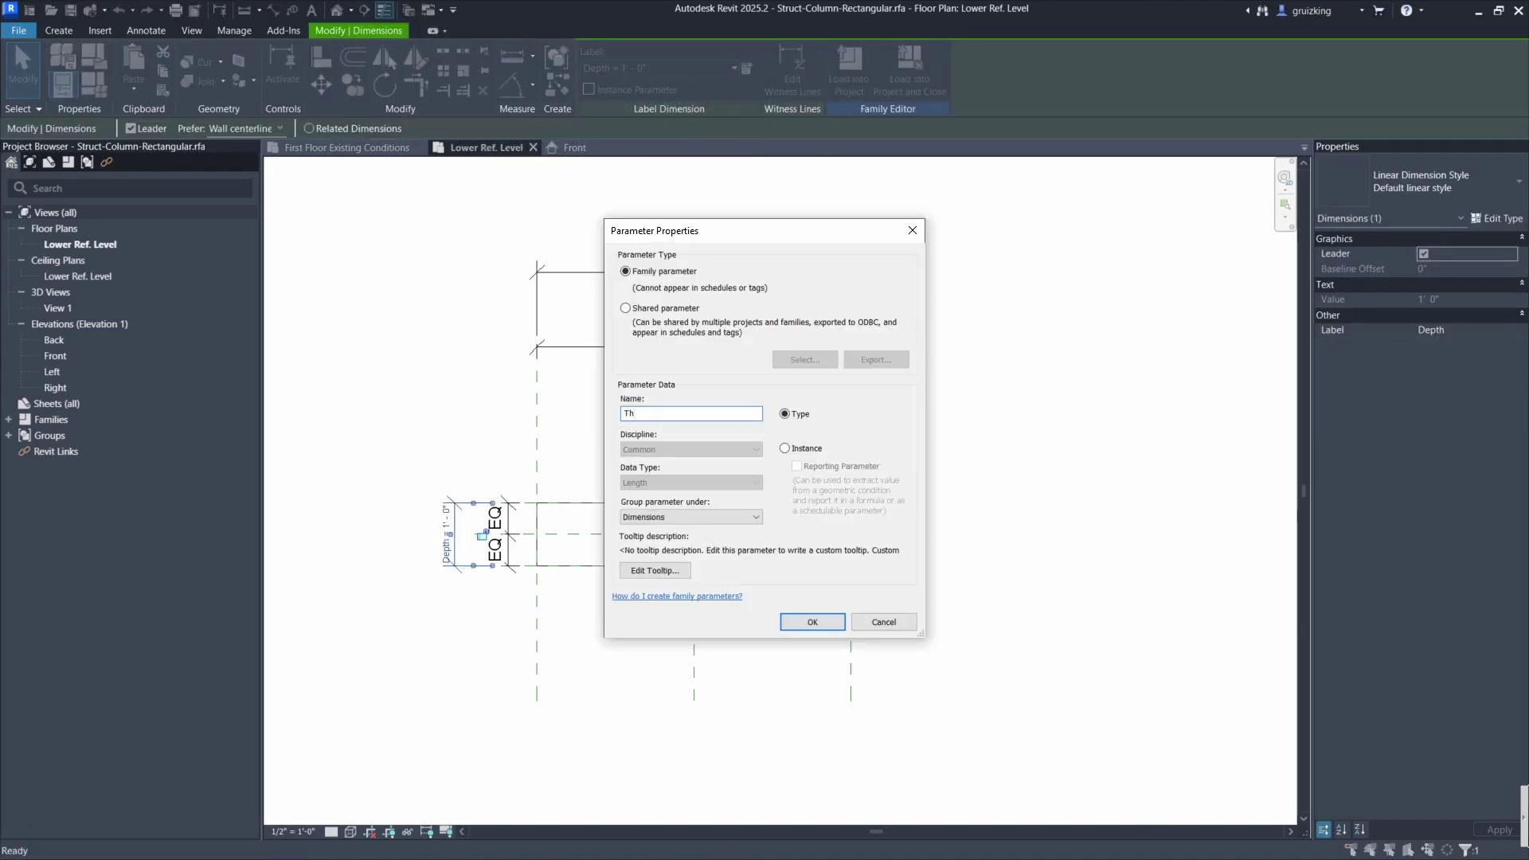
text(ickness)
key(Return)
Draw a vertical reference plane offset 1' inward from the Right reference plane.
key(r)
key(p)
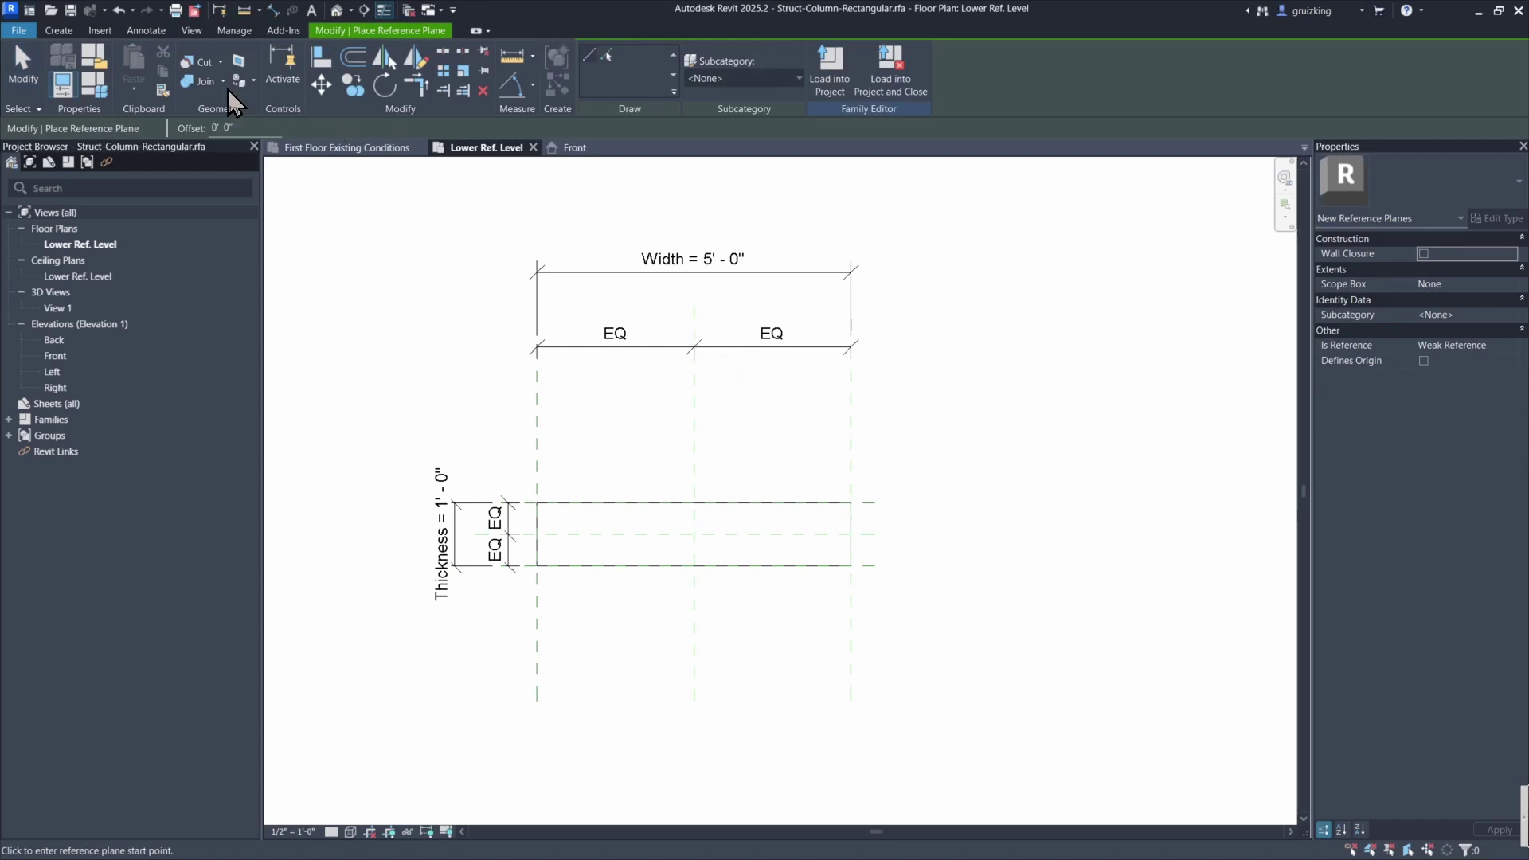
double_click(223, 127)
text(1)
click(851, 503)
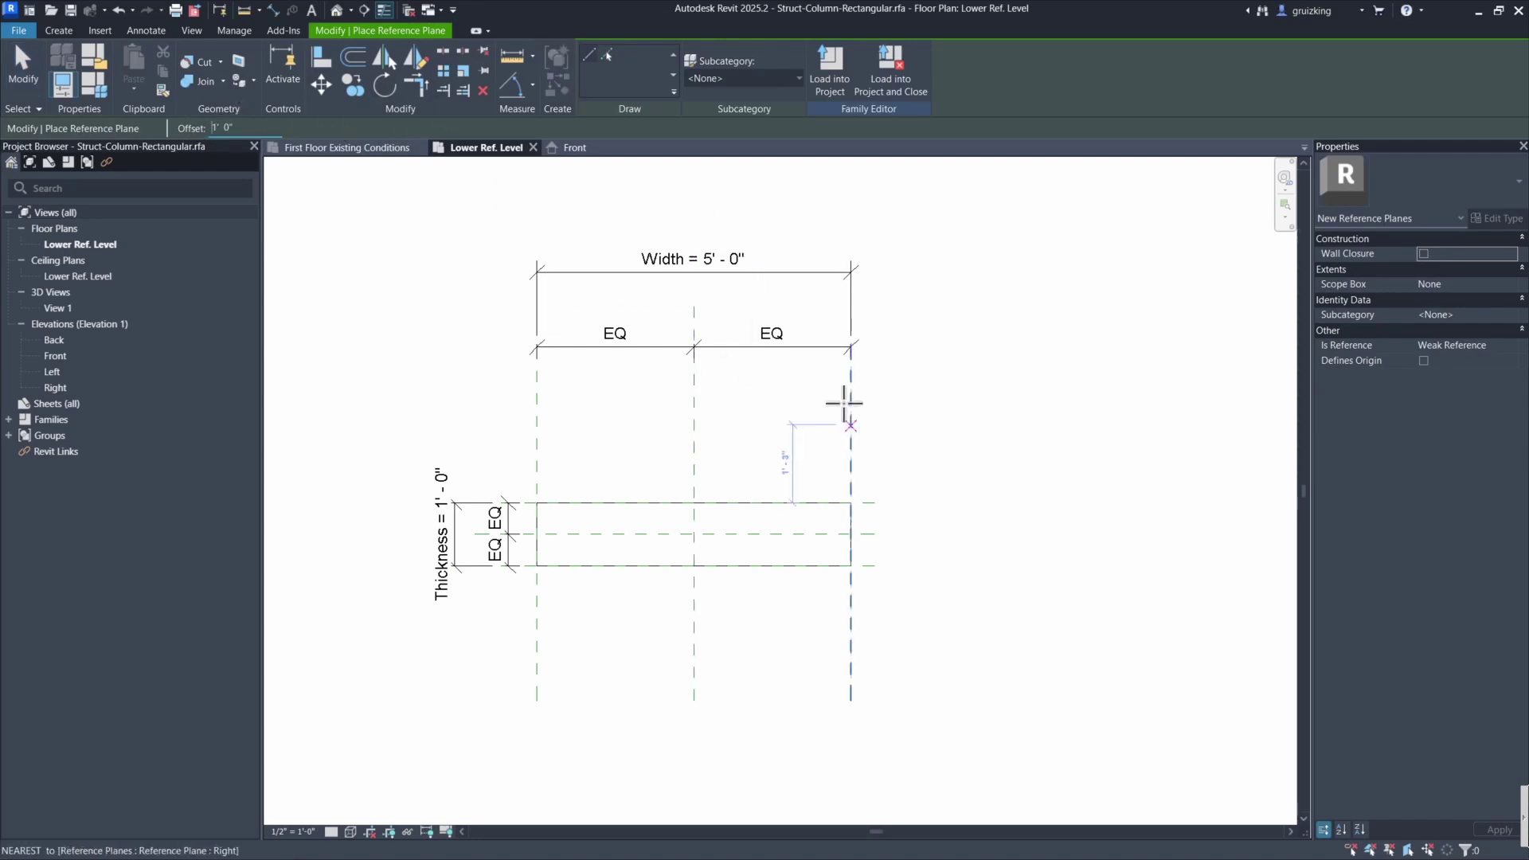
click(853, 705)
Dimension between the new vertical reference plane and the Right reference plane and label it with the Thickness parameter.
key(d)
key(i)
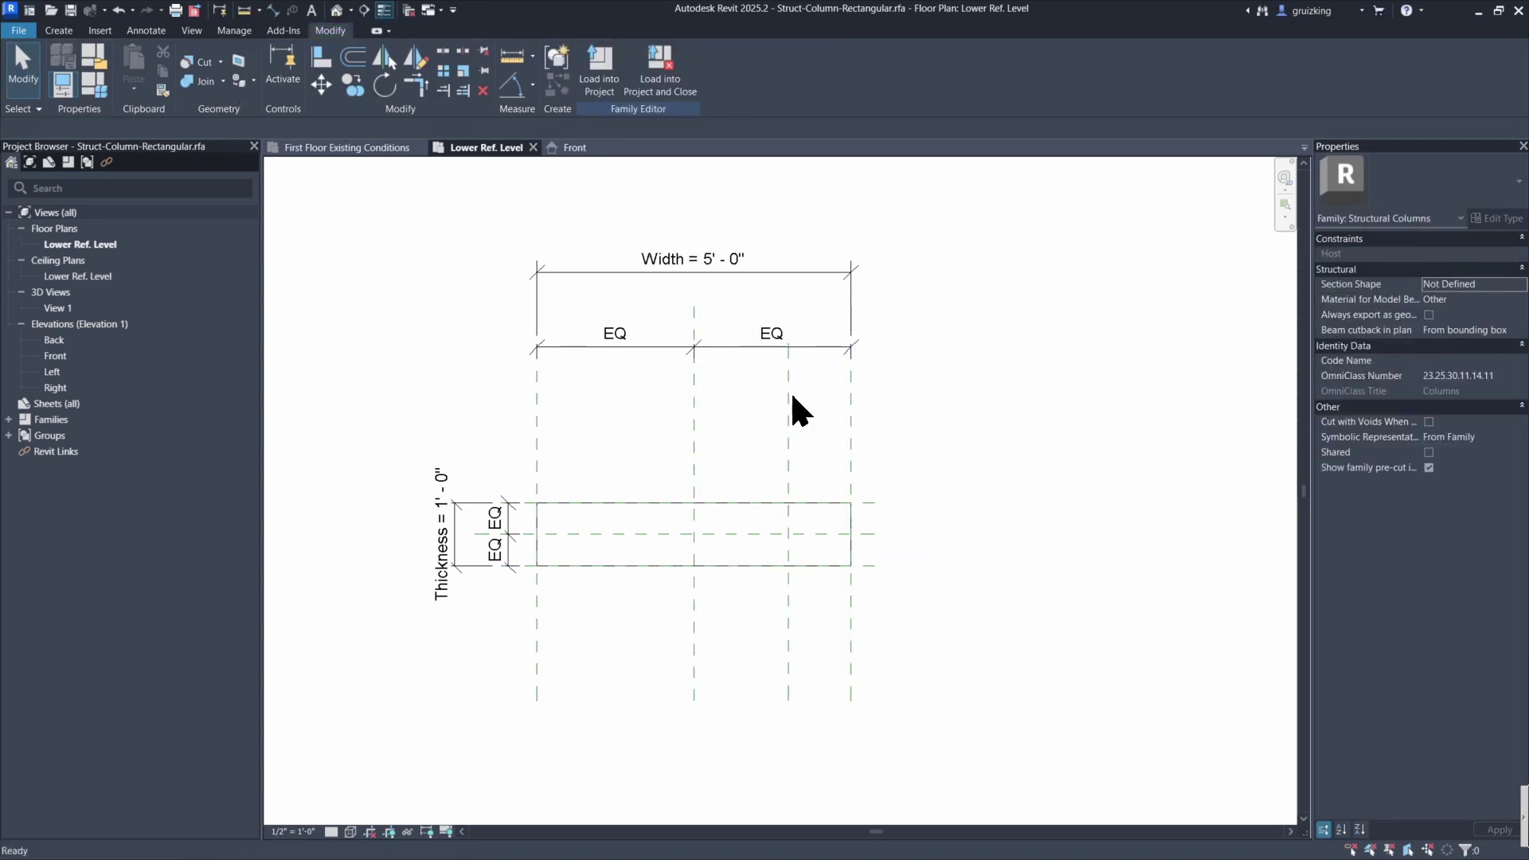
click(843, 311)
key(Escape)
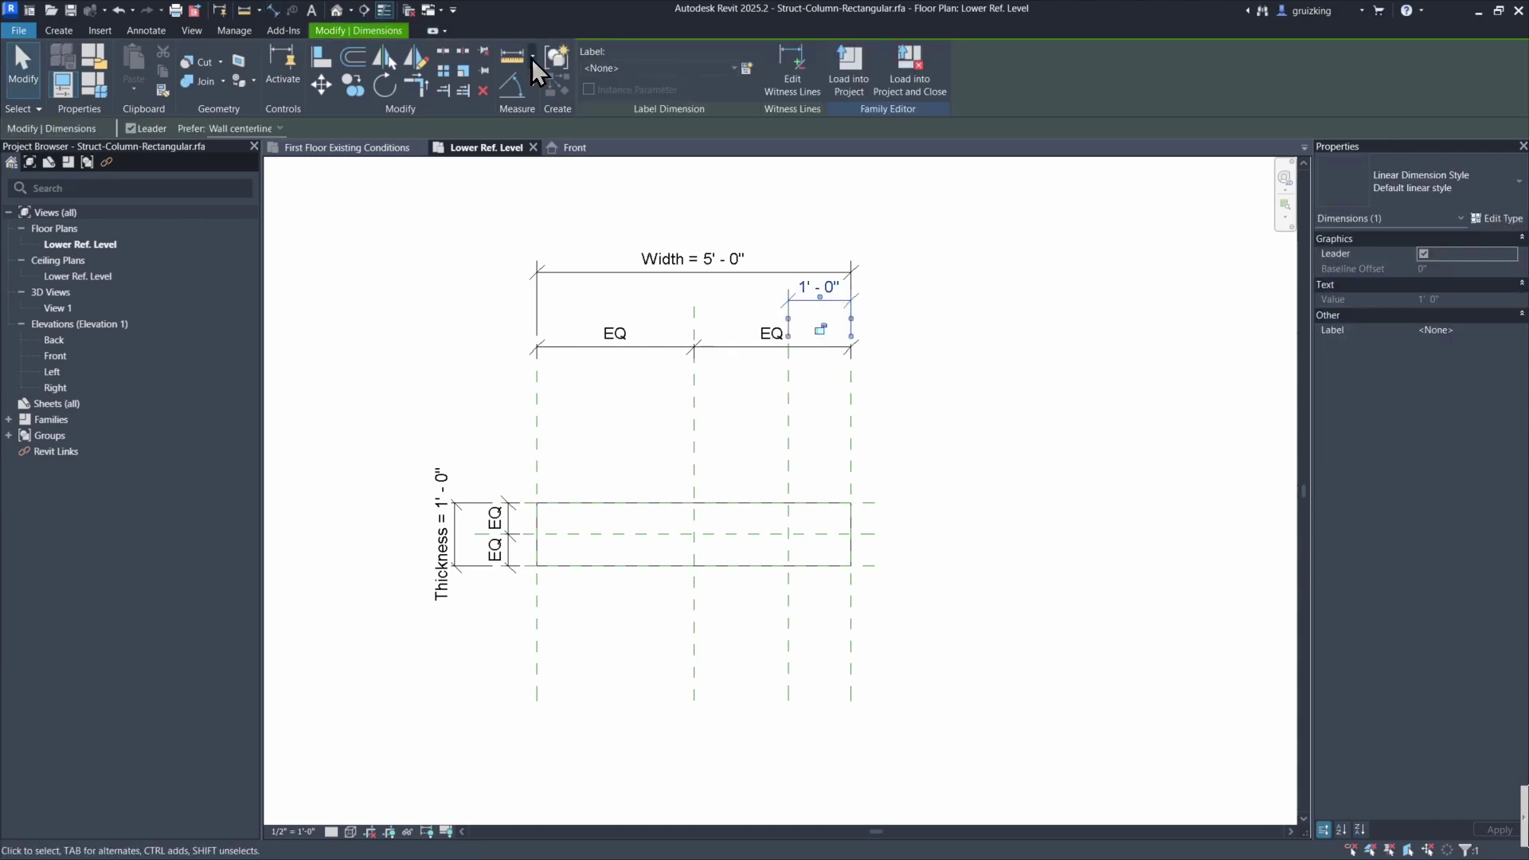
click(615, 69)
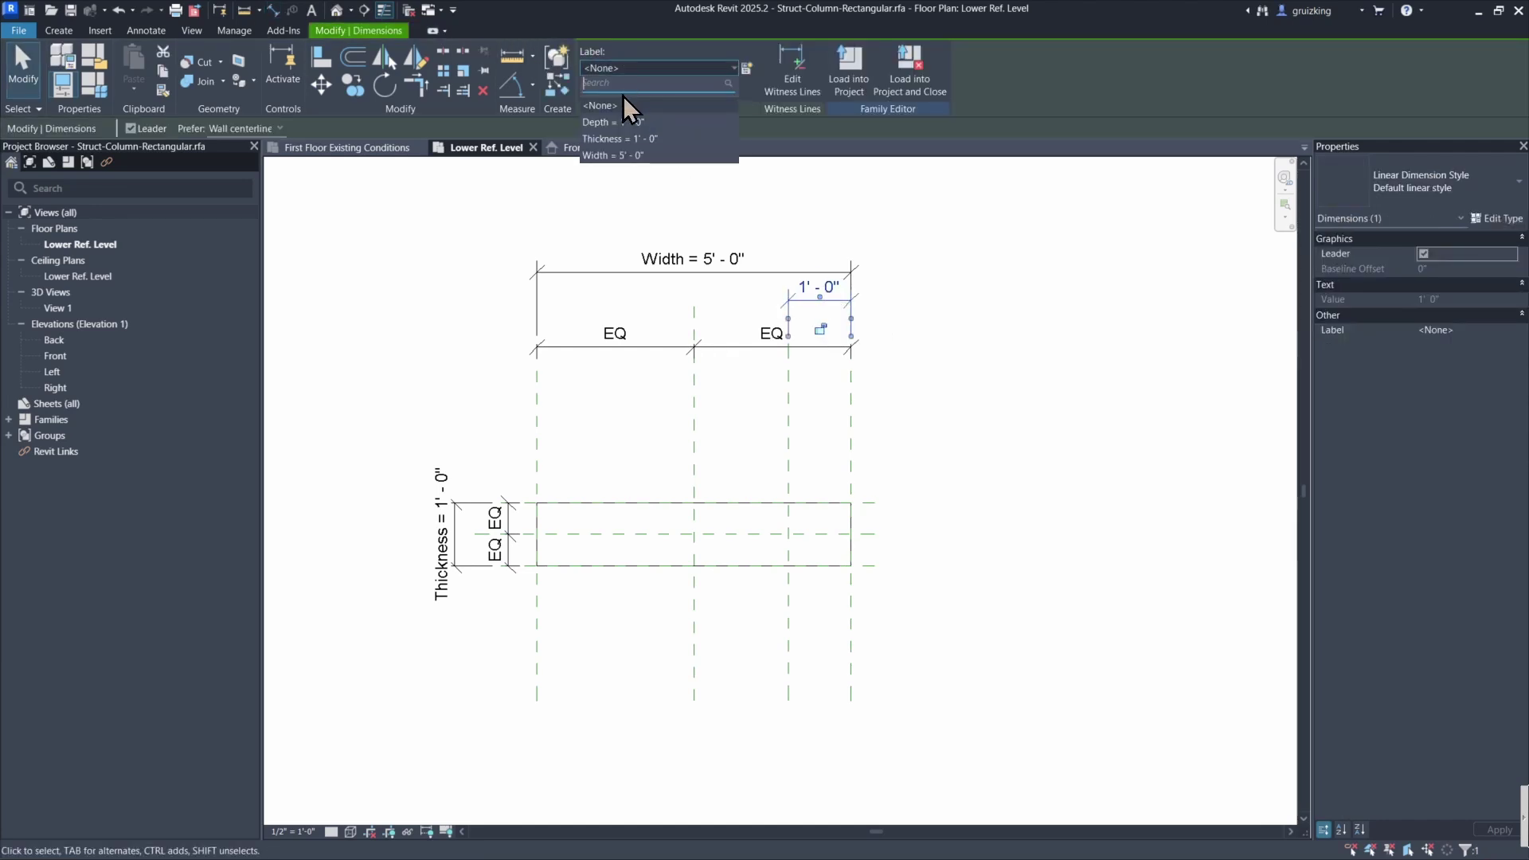
click(630, 139)
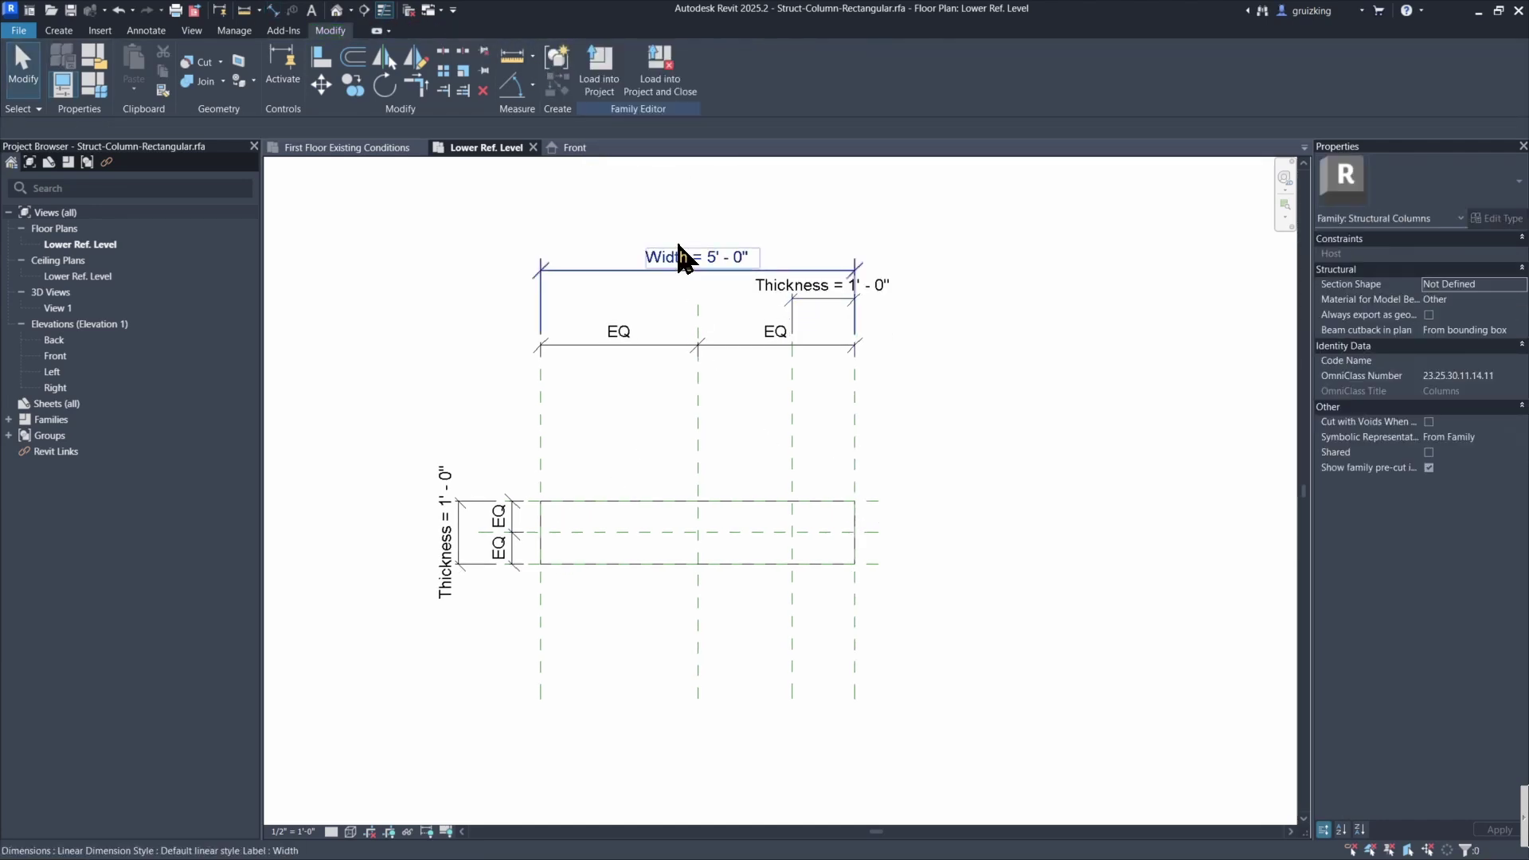
click(680, 266)
click(713, 355)
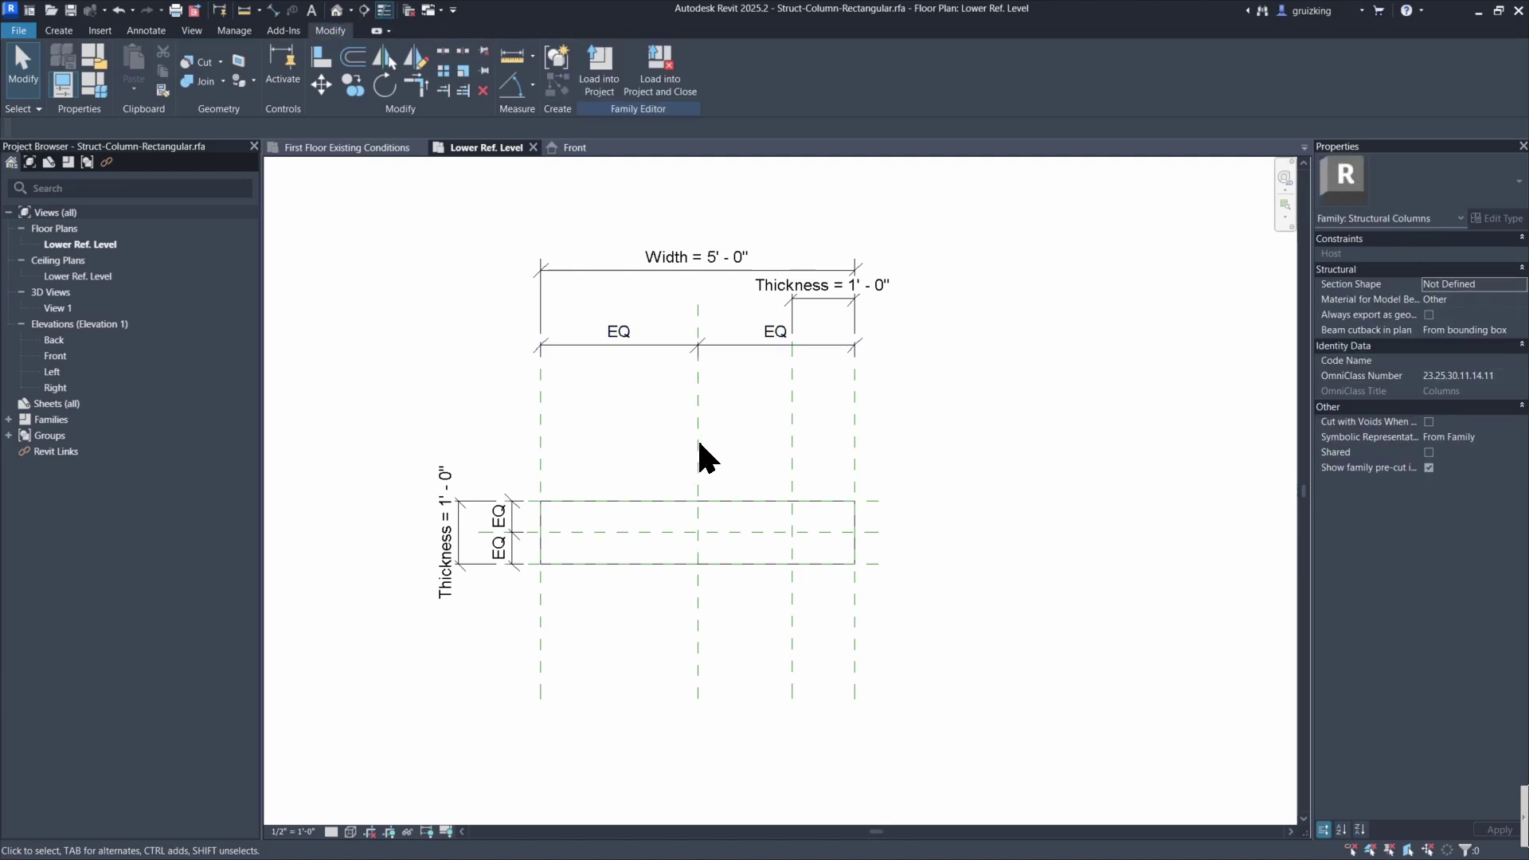
click(695, 414)
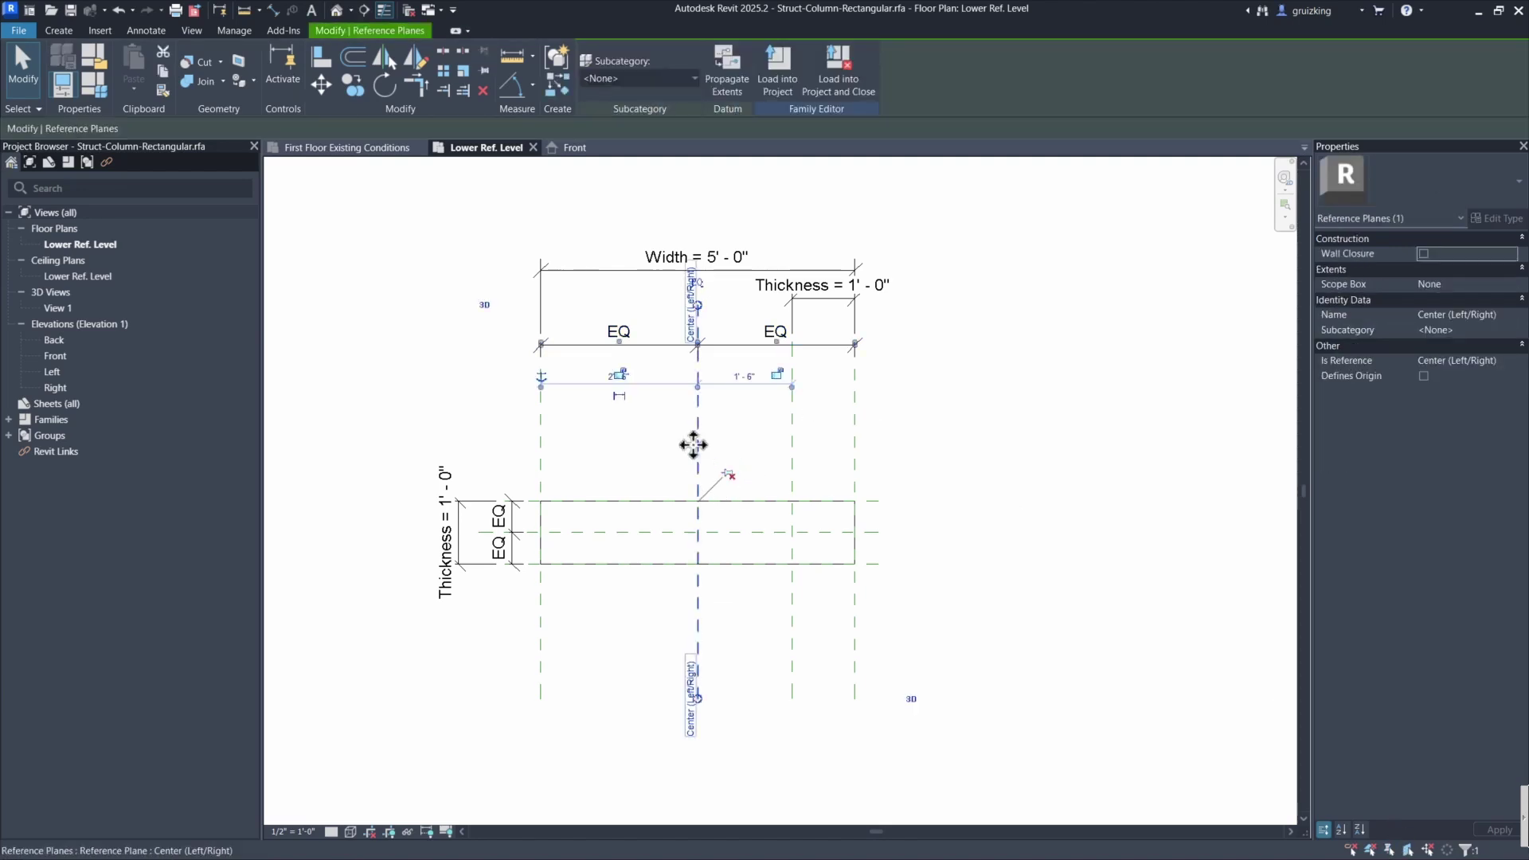
Draw a short horizontal reference plane about 1' 9 5/8" above the rectangle's upper edge, crossing the two rightmost vertical planes.
key(r)
key(p)
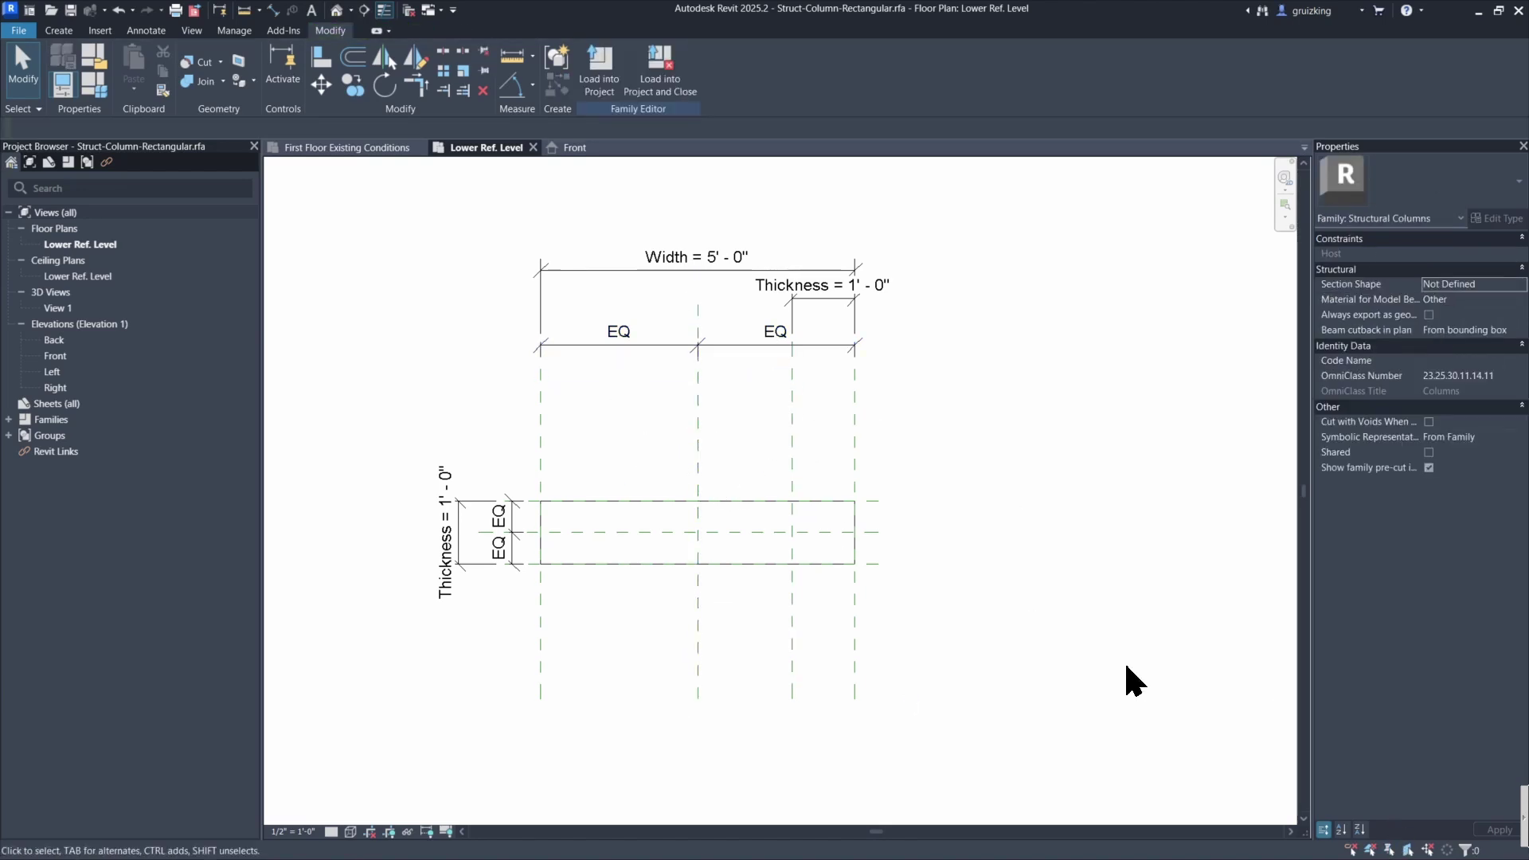
click(769, 388)
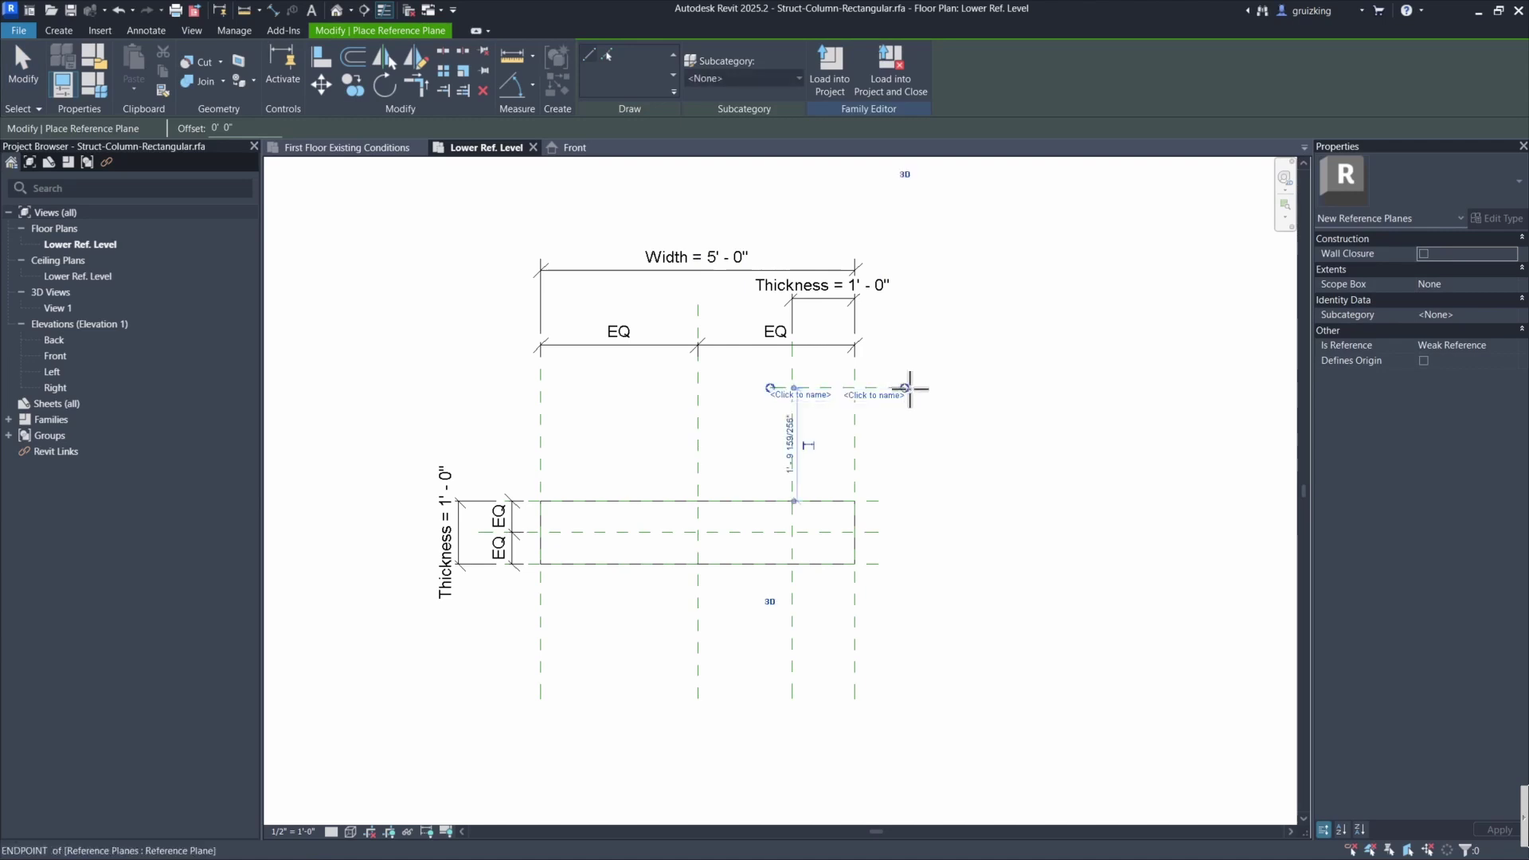
click(905, 388)
Dimension between the new horizontal reference plane and the reference plane along the rectangle's lower edge.
key(d)
key(i)
click(888, 389)
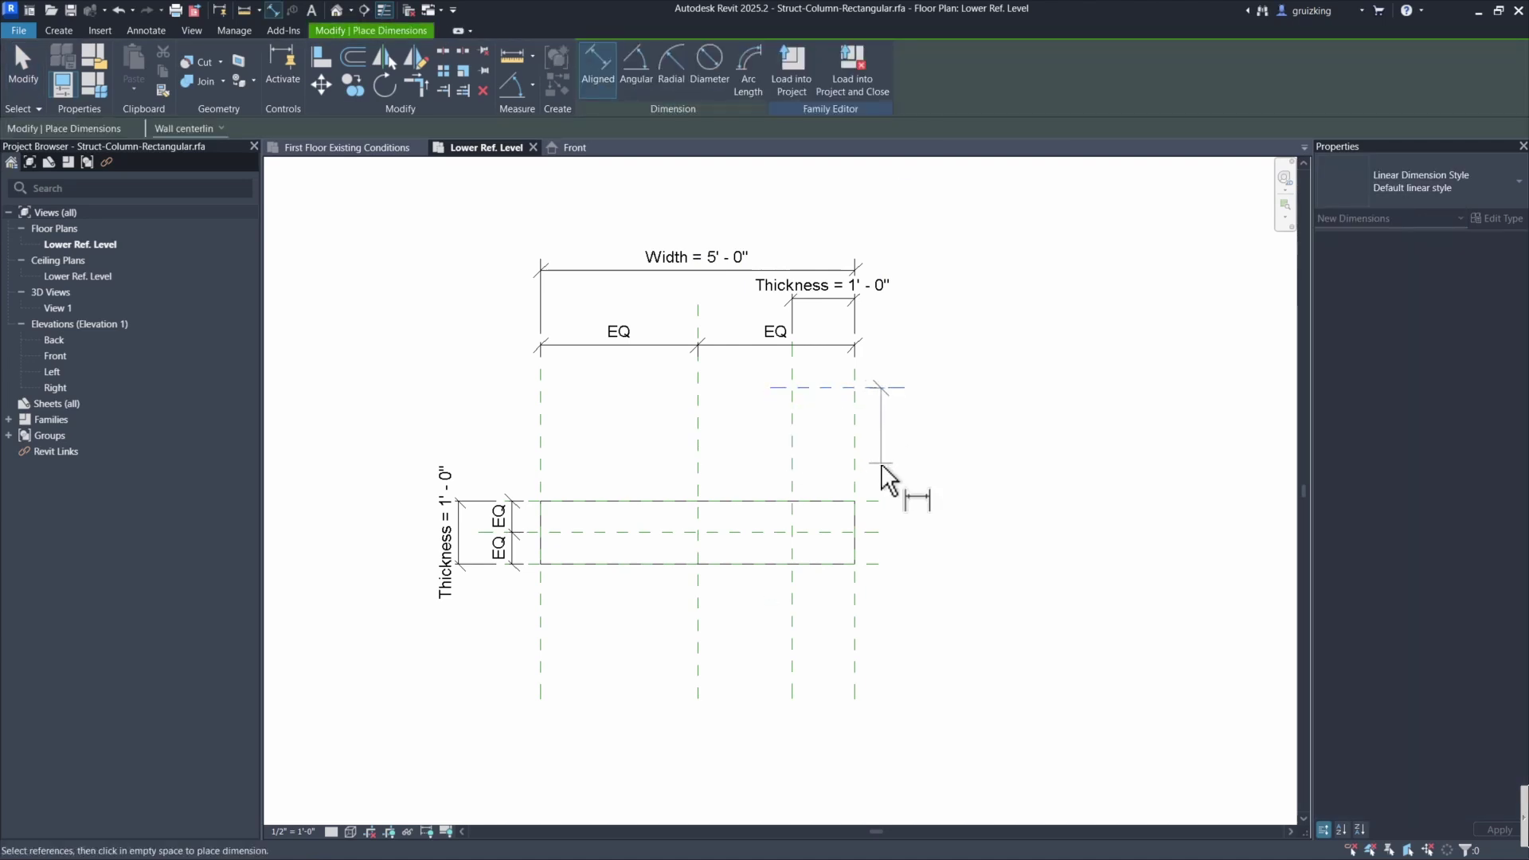
click(874, 564)
click(1015, 552)
key(Escape)
key(Escape)
middle_drag(1039, 544, 1021, 553)
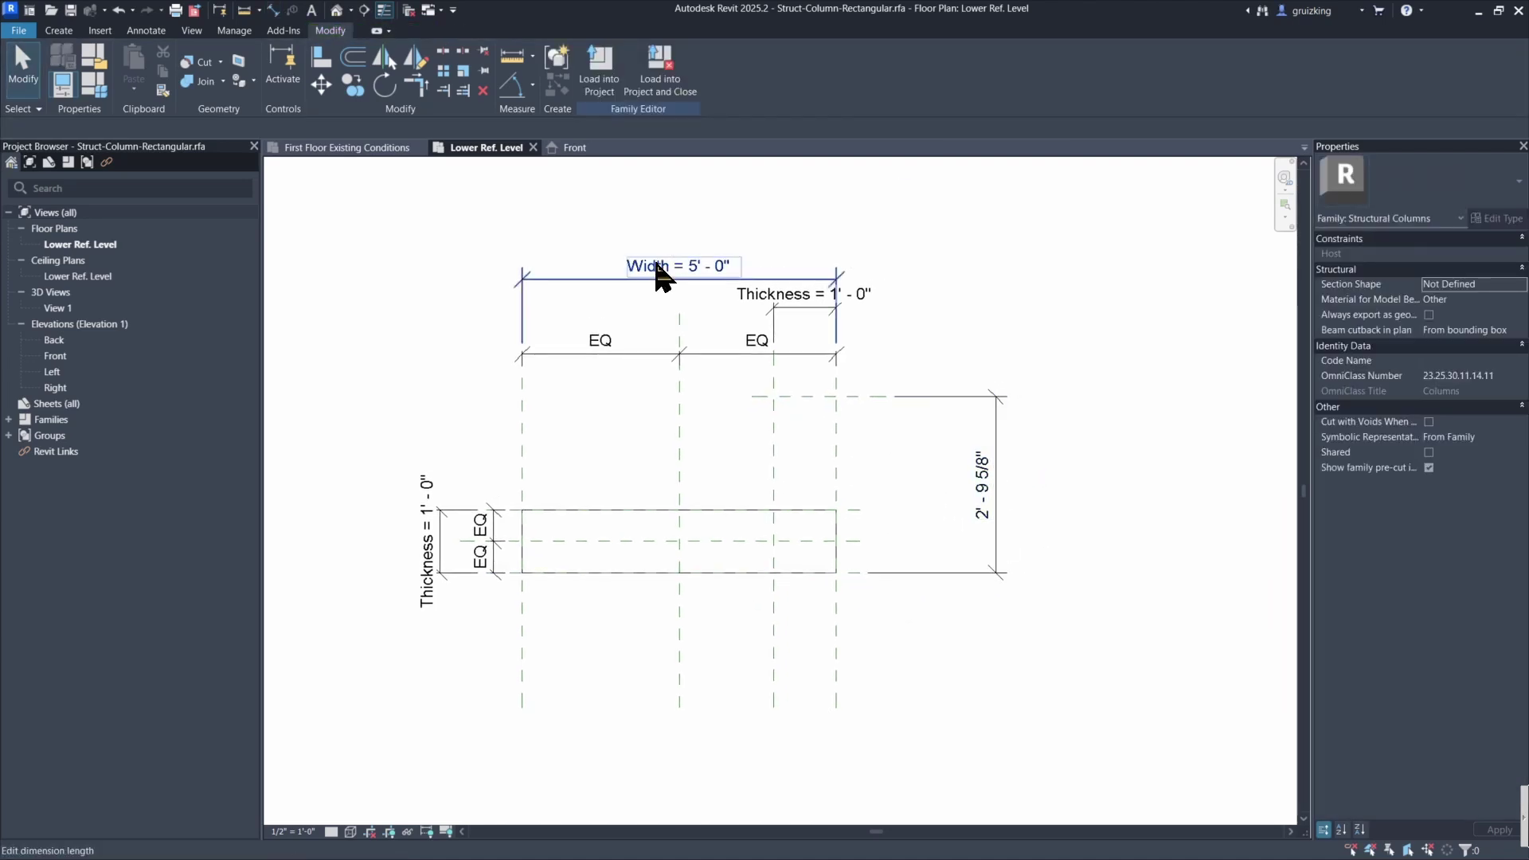
Label the new vertical dimension with a new type parameter named Width 2.
click(660, 277)
click(994, 406)
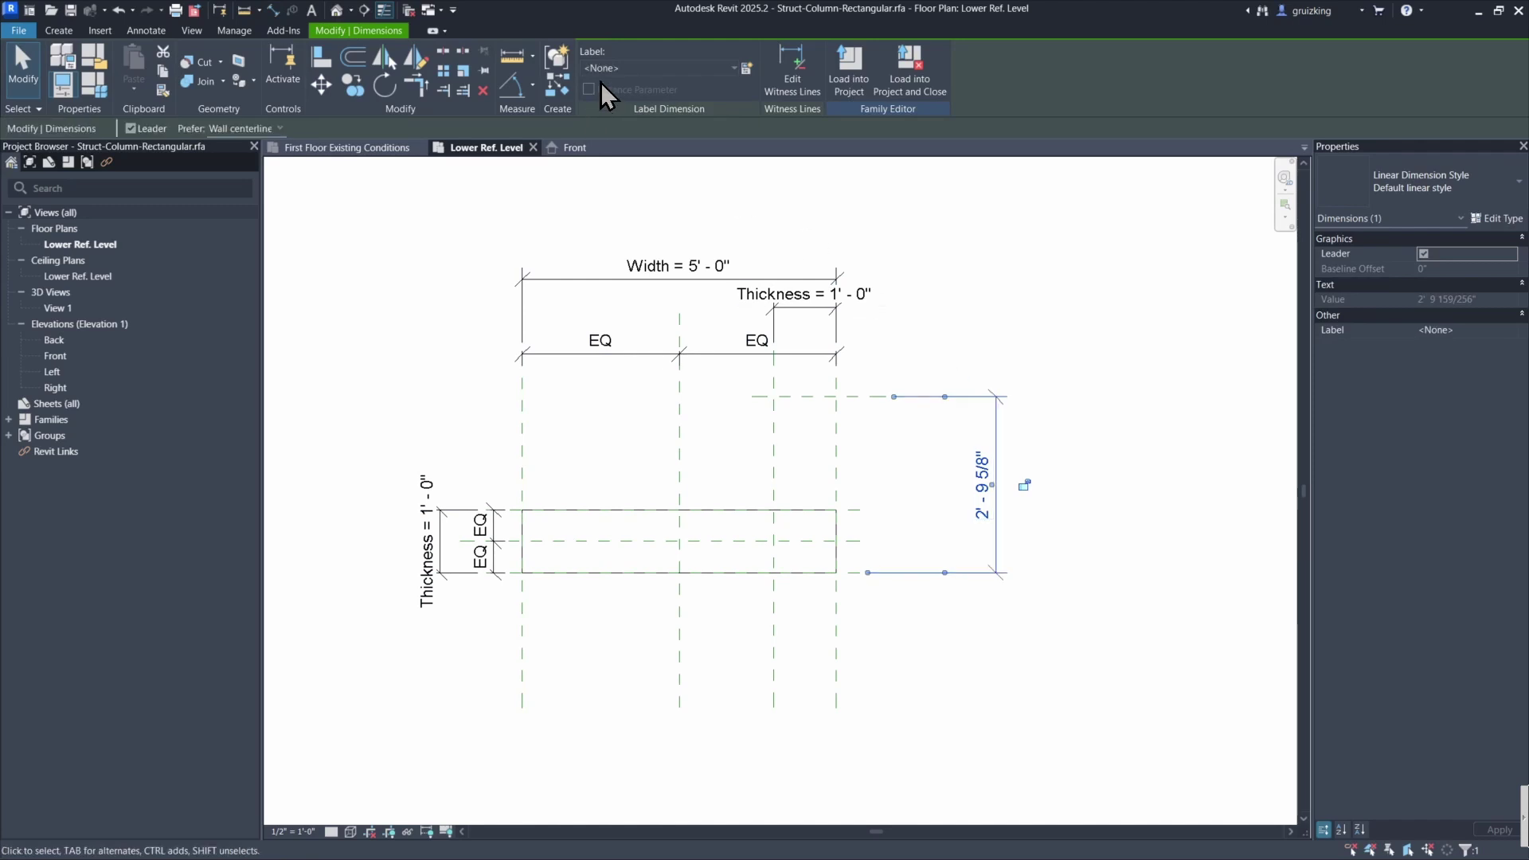
click(749, 70)
text(W)
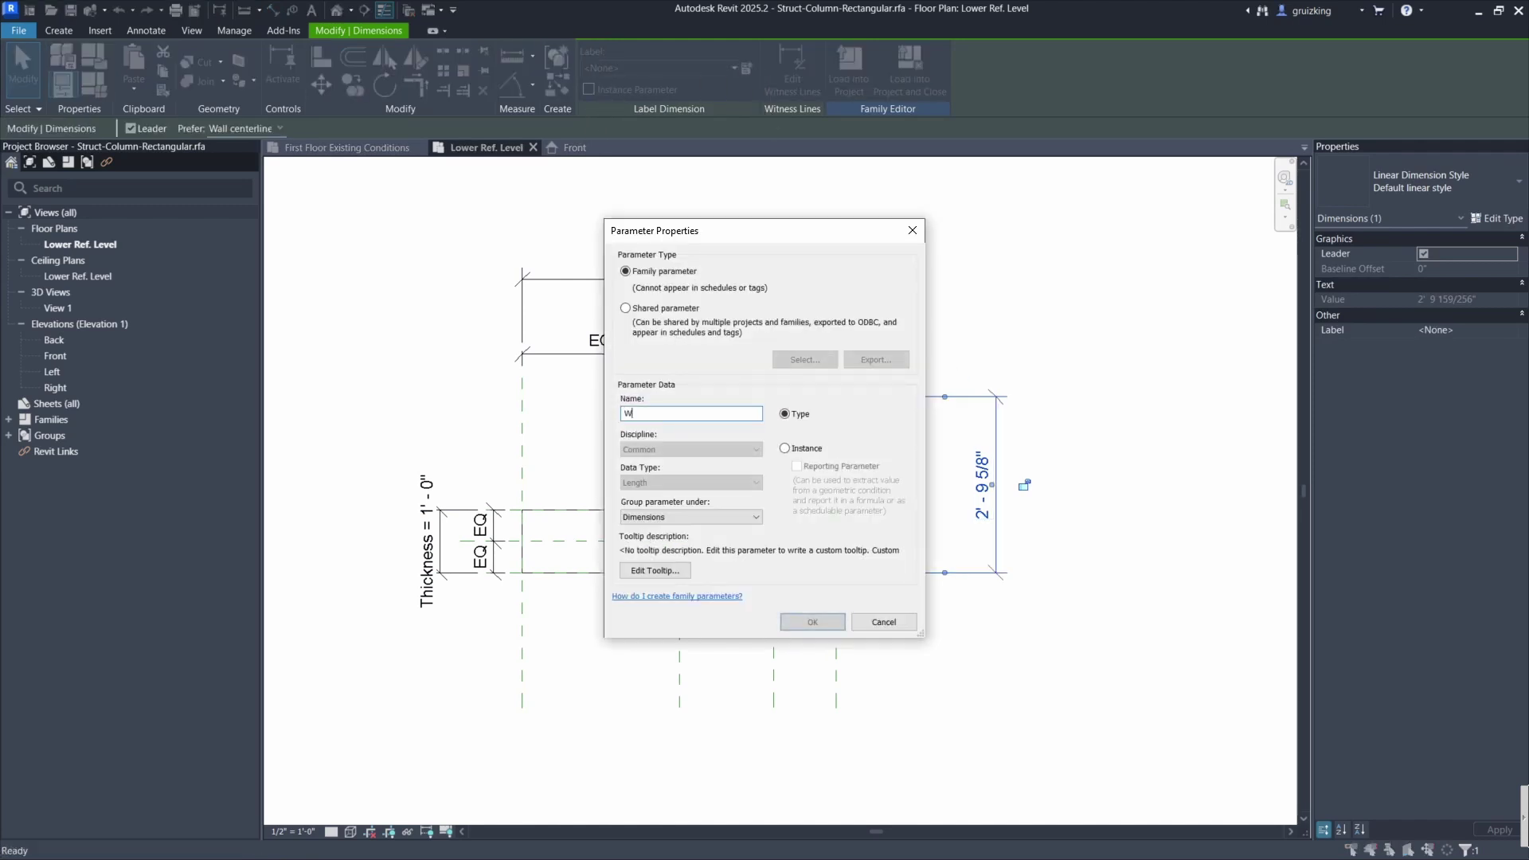
text(idth 2)
key(Return)
Set the Width 2 dimension to 5'.
click(1007, 462)
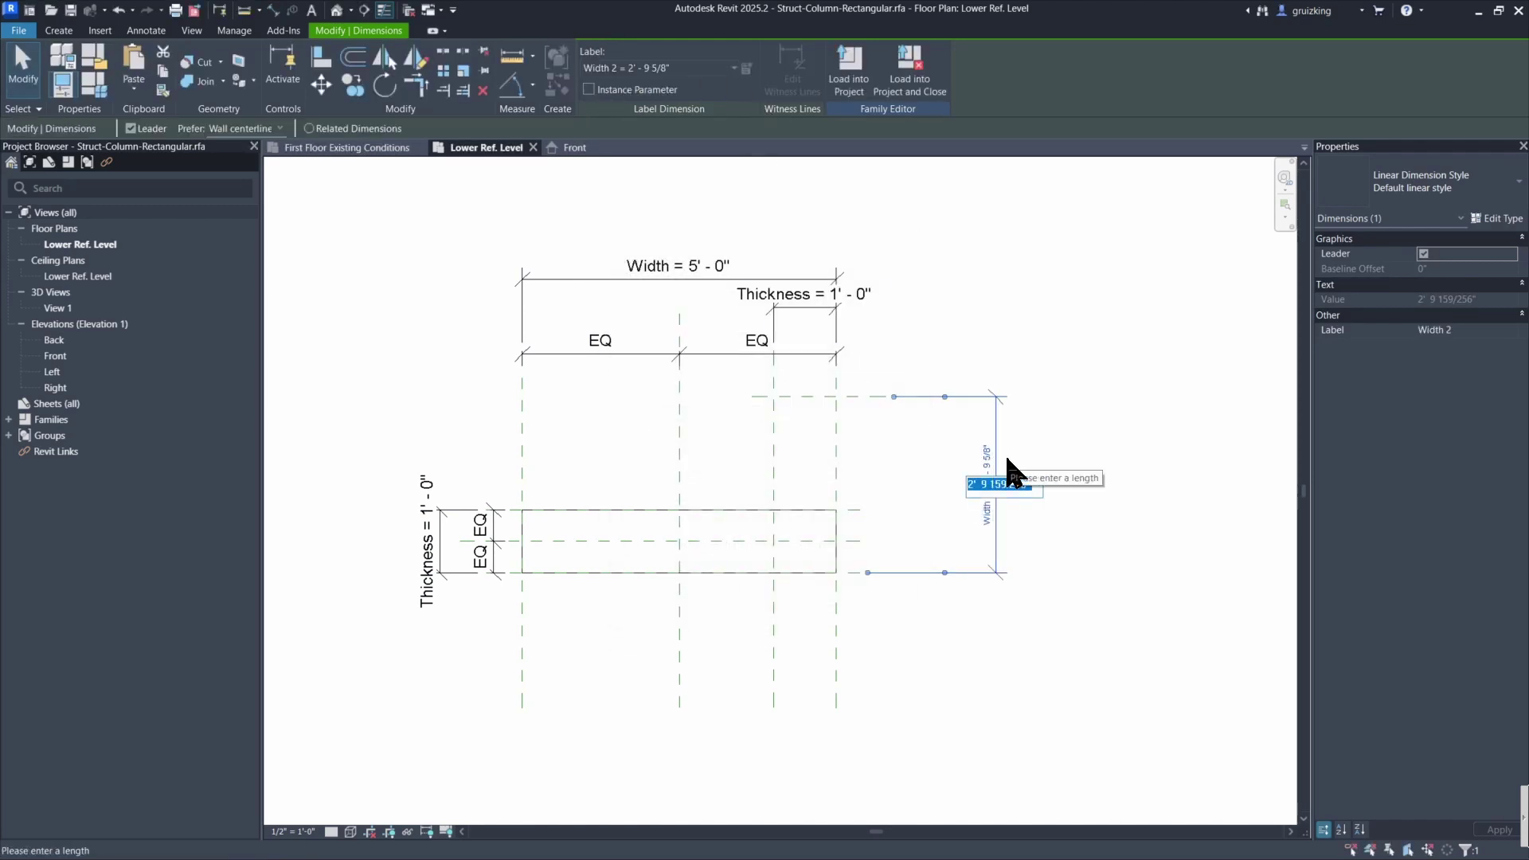
text(5)
key(Return)
Edit the column extrusion's sketch and pick the new vertical and horizontal reference planes as locked sketch lines.
click(699, 594)
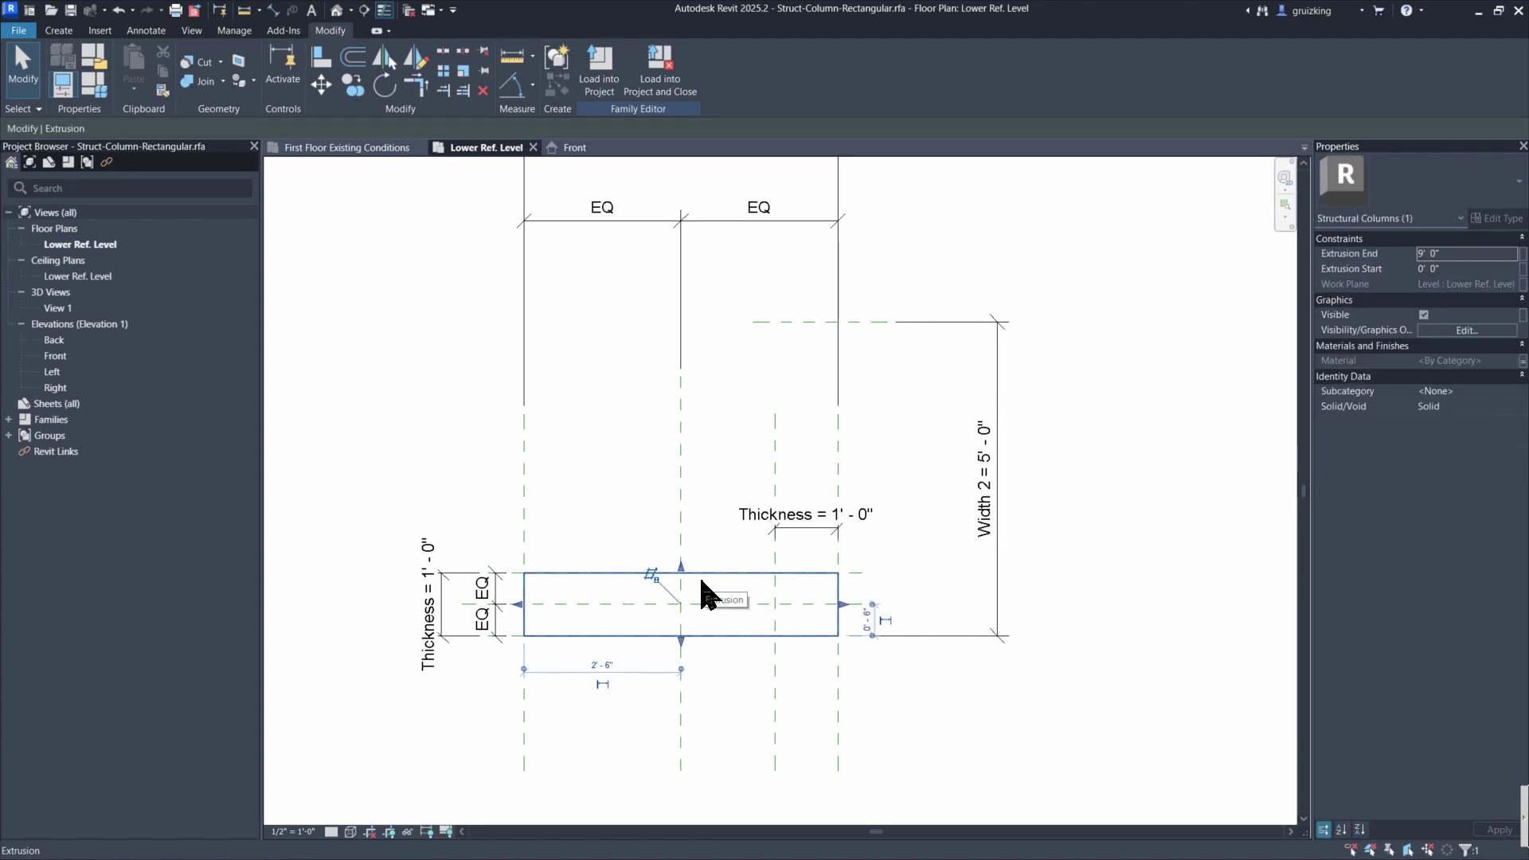
double_click(701, 580)
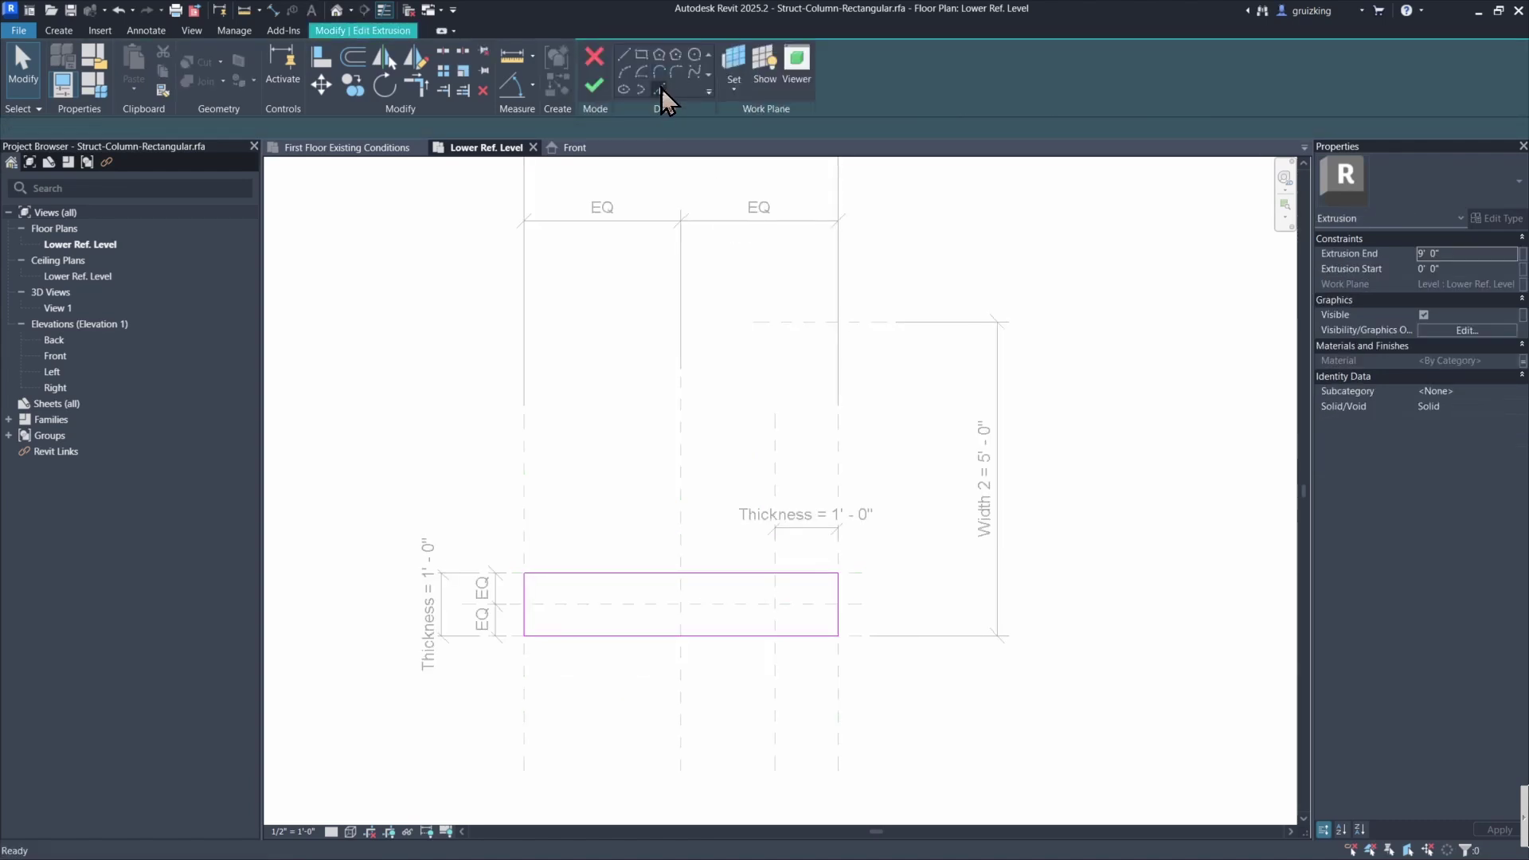
click(661, 88)
click(777, 462)
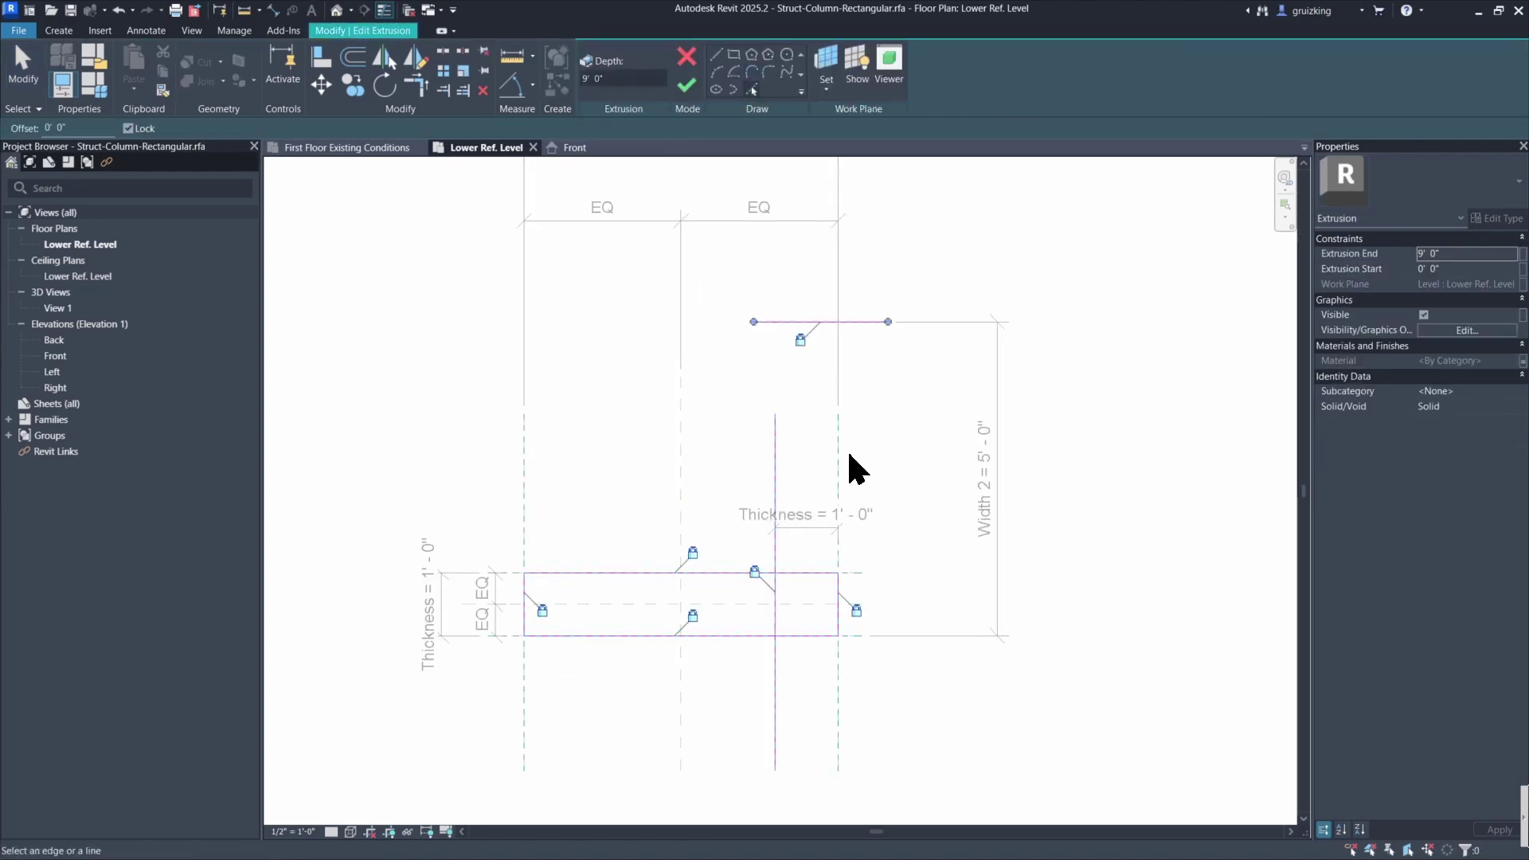
key(Escape)
Trim the sketch lines to corners so they form a closed L-shaped profile, and finish the extrusion sketch.
key(t)
key(r)
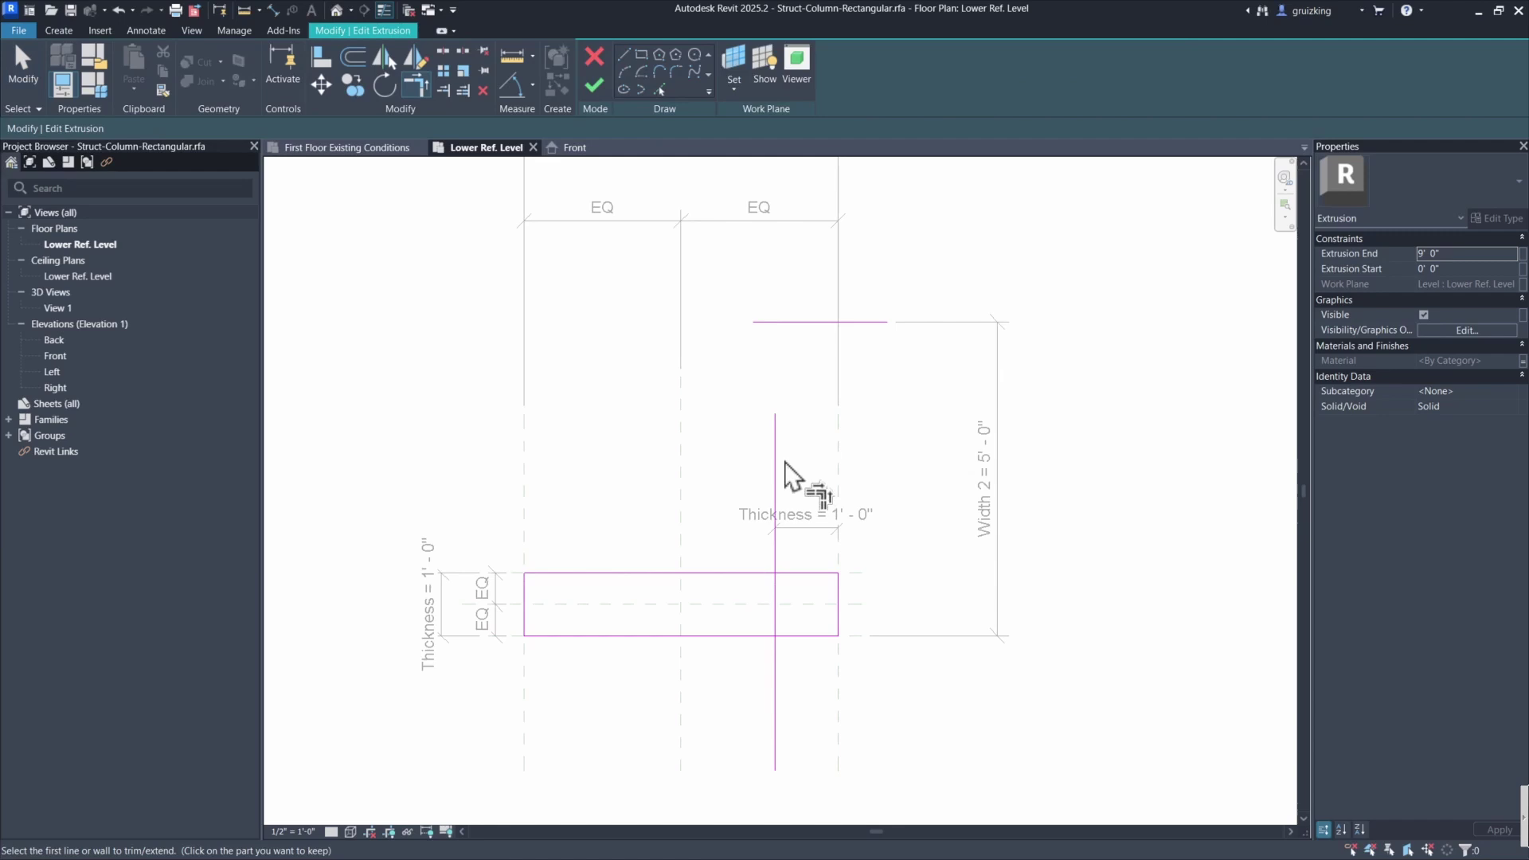
click(811, 323)
click(839, 626)
click(758, 573)
click(775, 550)
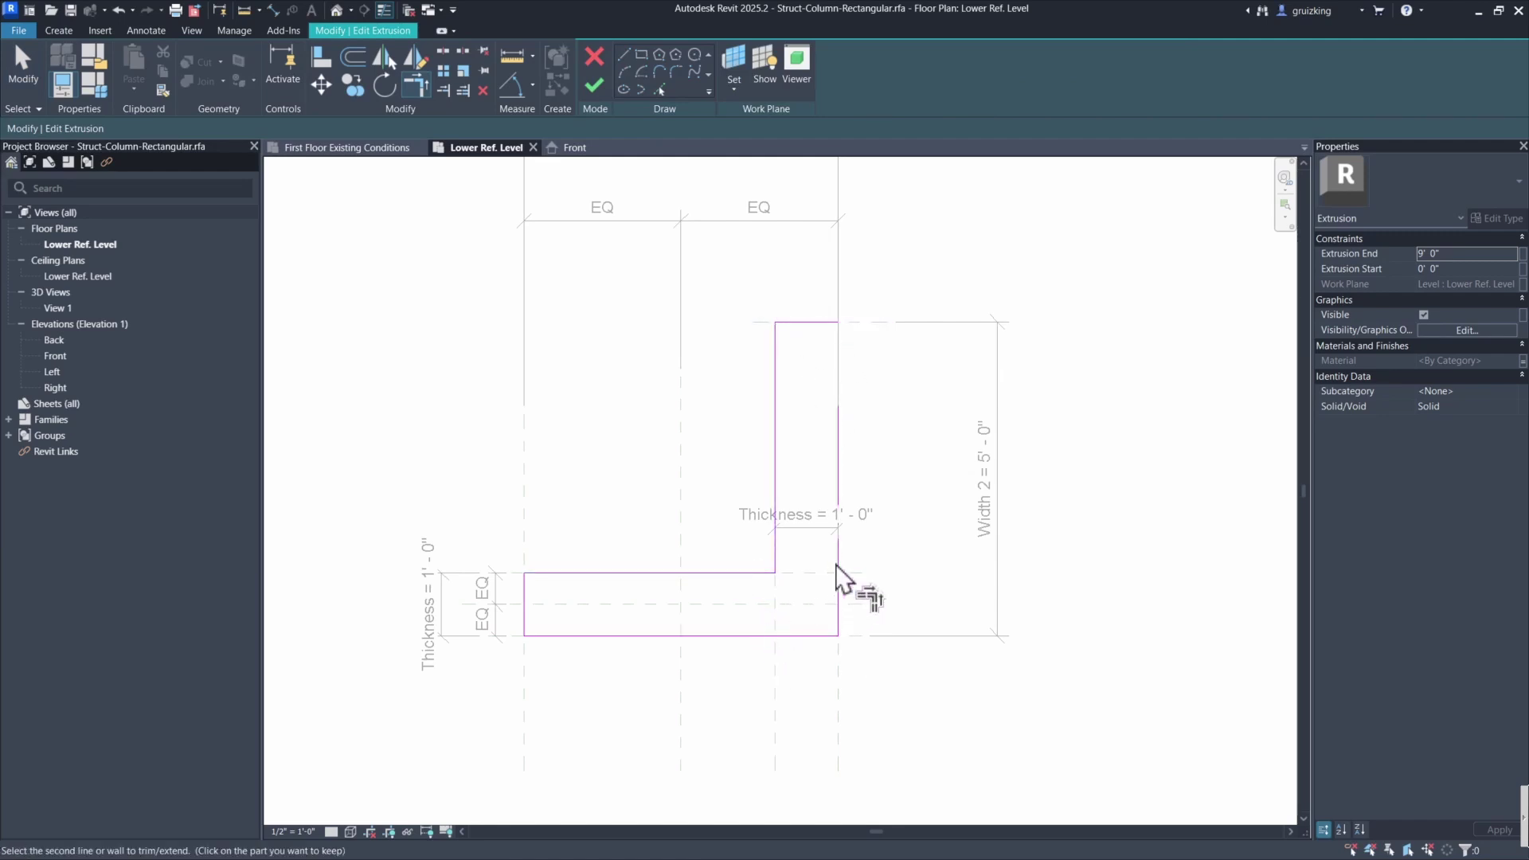
click(594, 85)
Set the Width 2 dimension of the L-shaped column to 2'.
scroll(876, 431, down, 1)
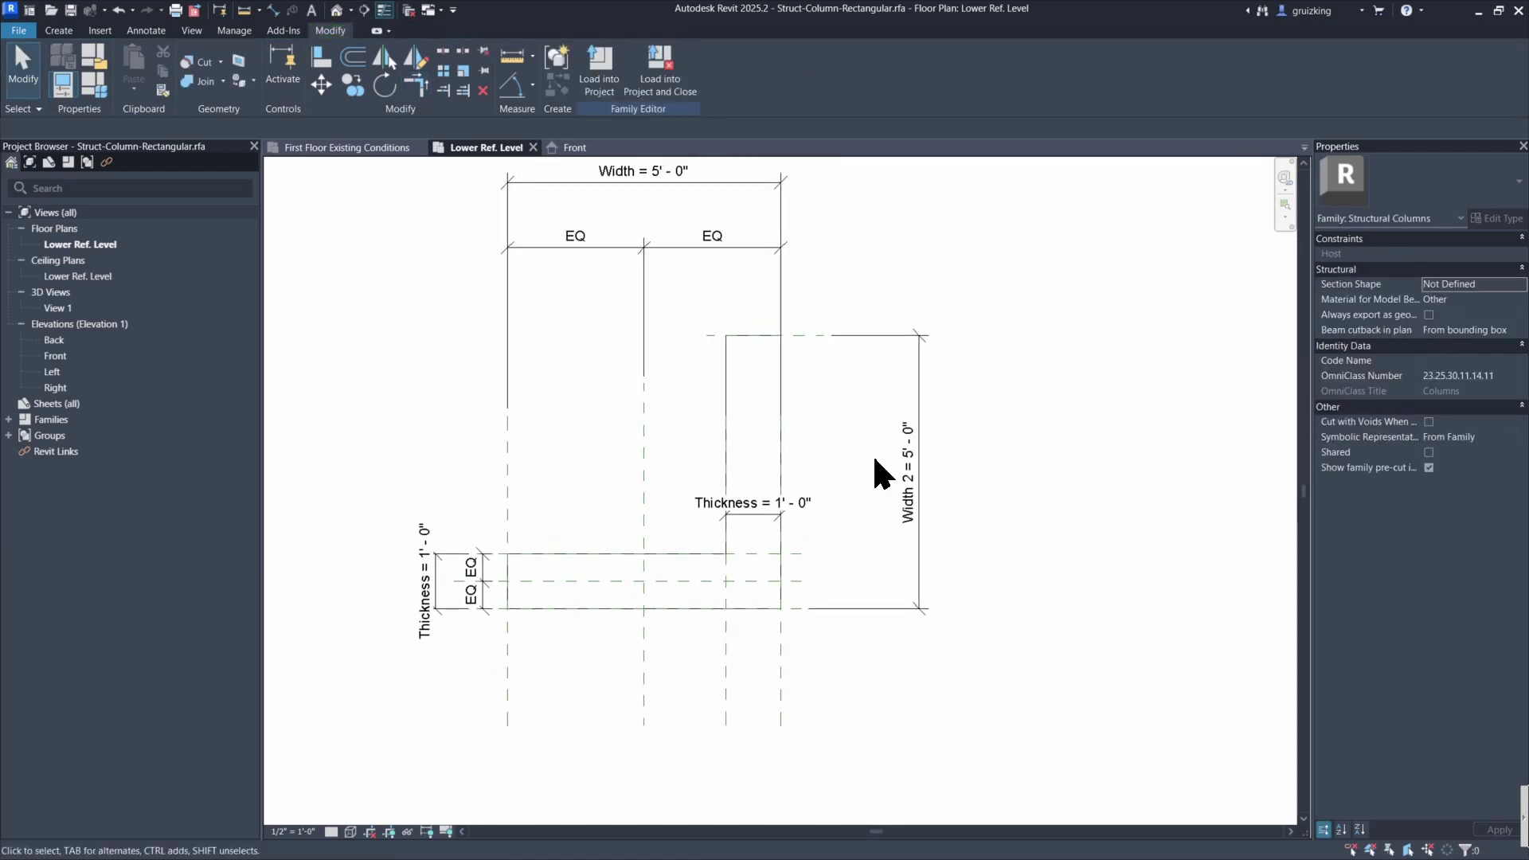
click(905, 502)
click(908, 489)
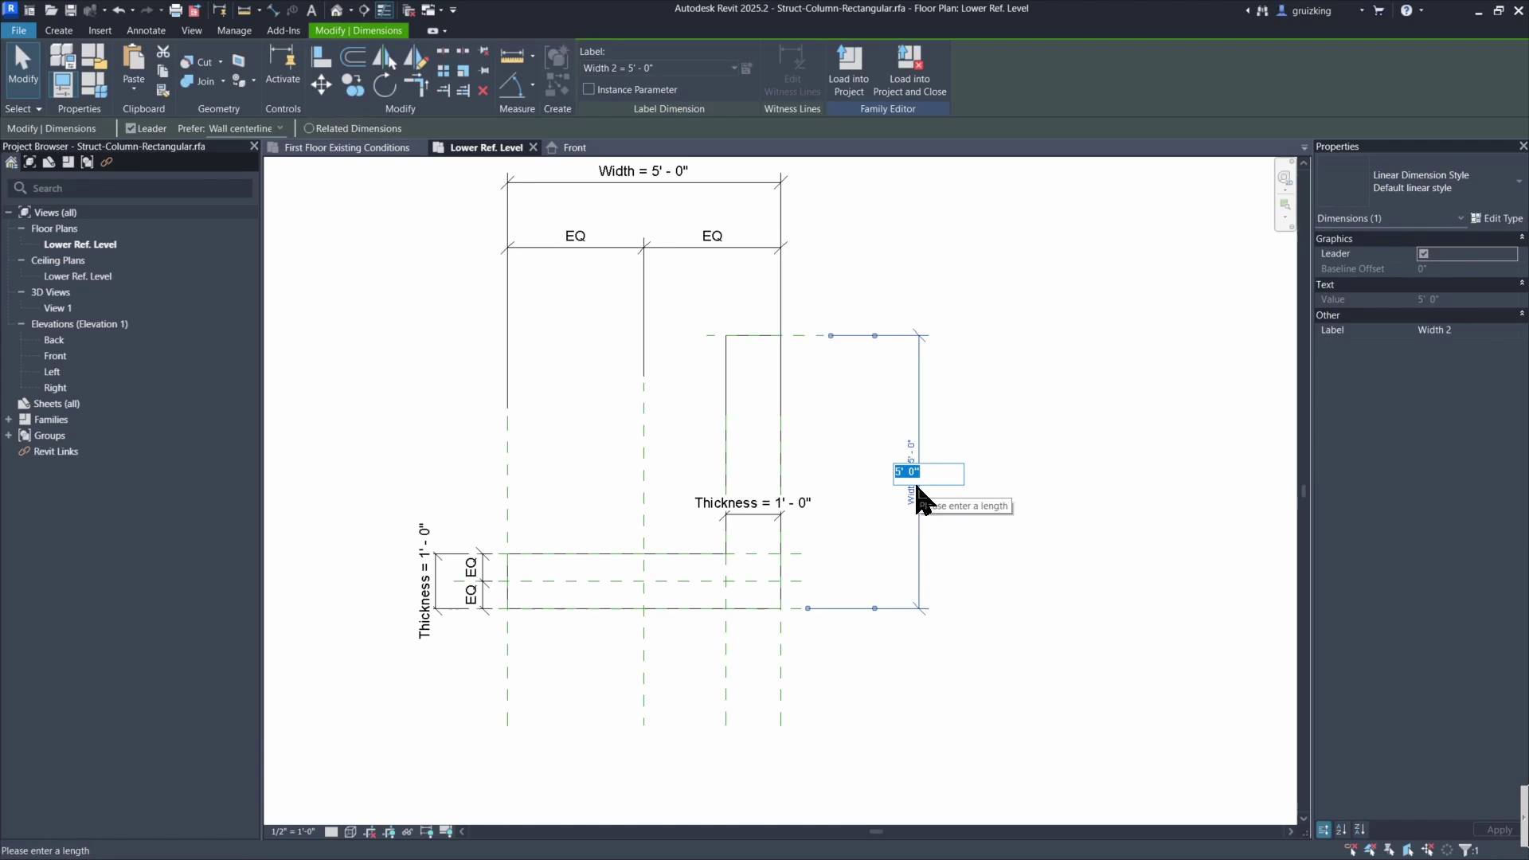
text(2)
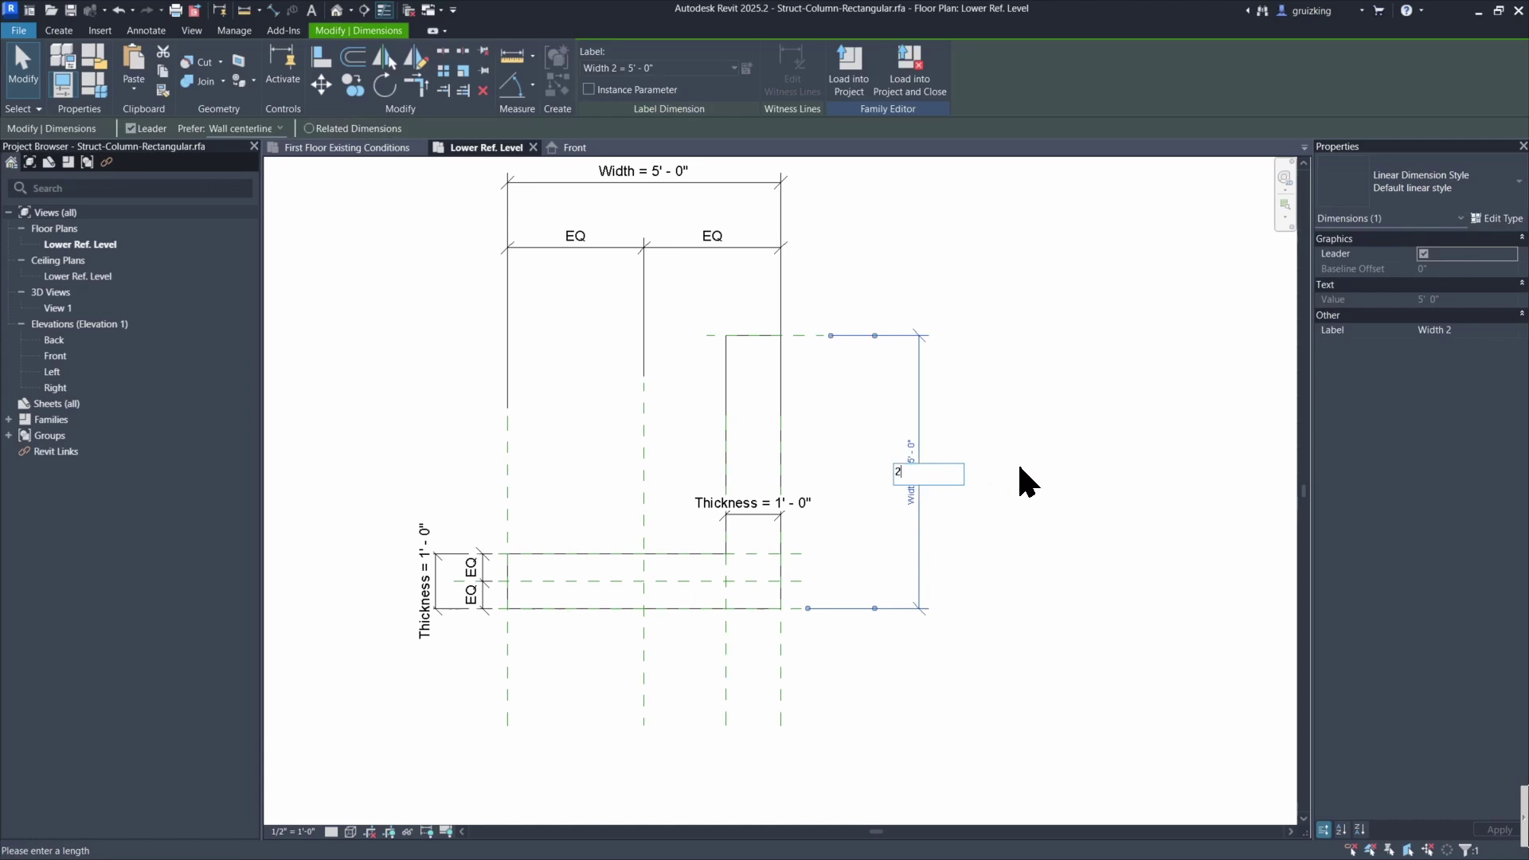
key(Return)
scroll(749, 518, up, 2)
scroll(749, 522, down, 3)
key(Escape)
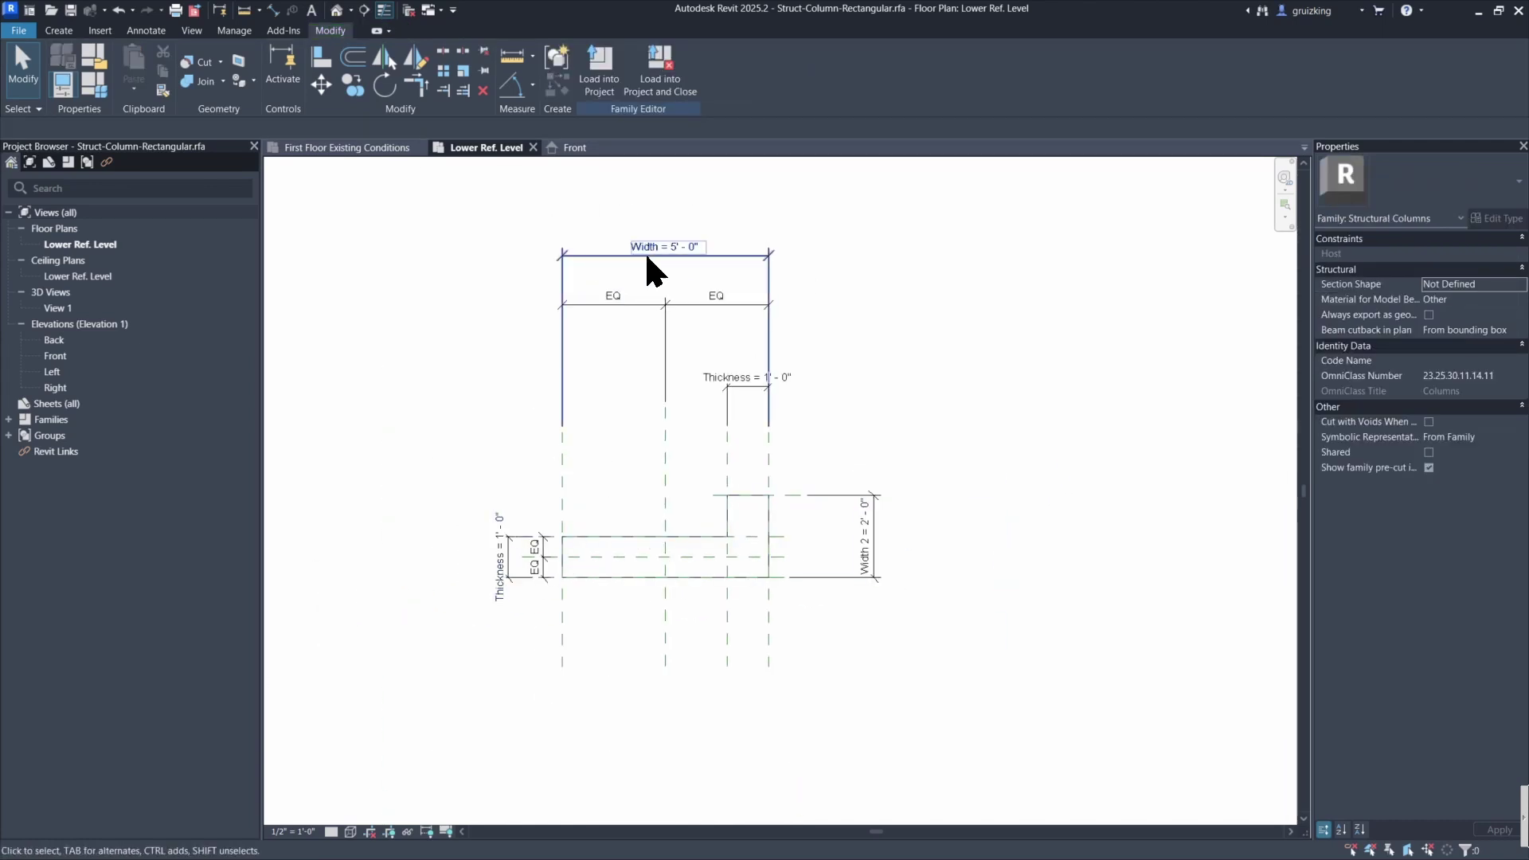
Try a Width of 3' on the L-shaped column, compare it by undoing and redoing, and undo the change.
click(681, 241)
click(681, 243)
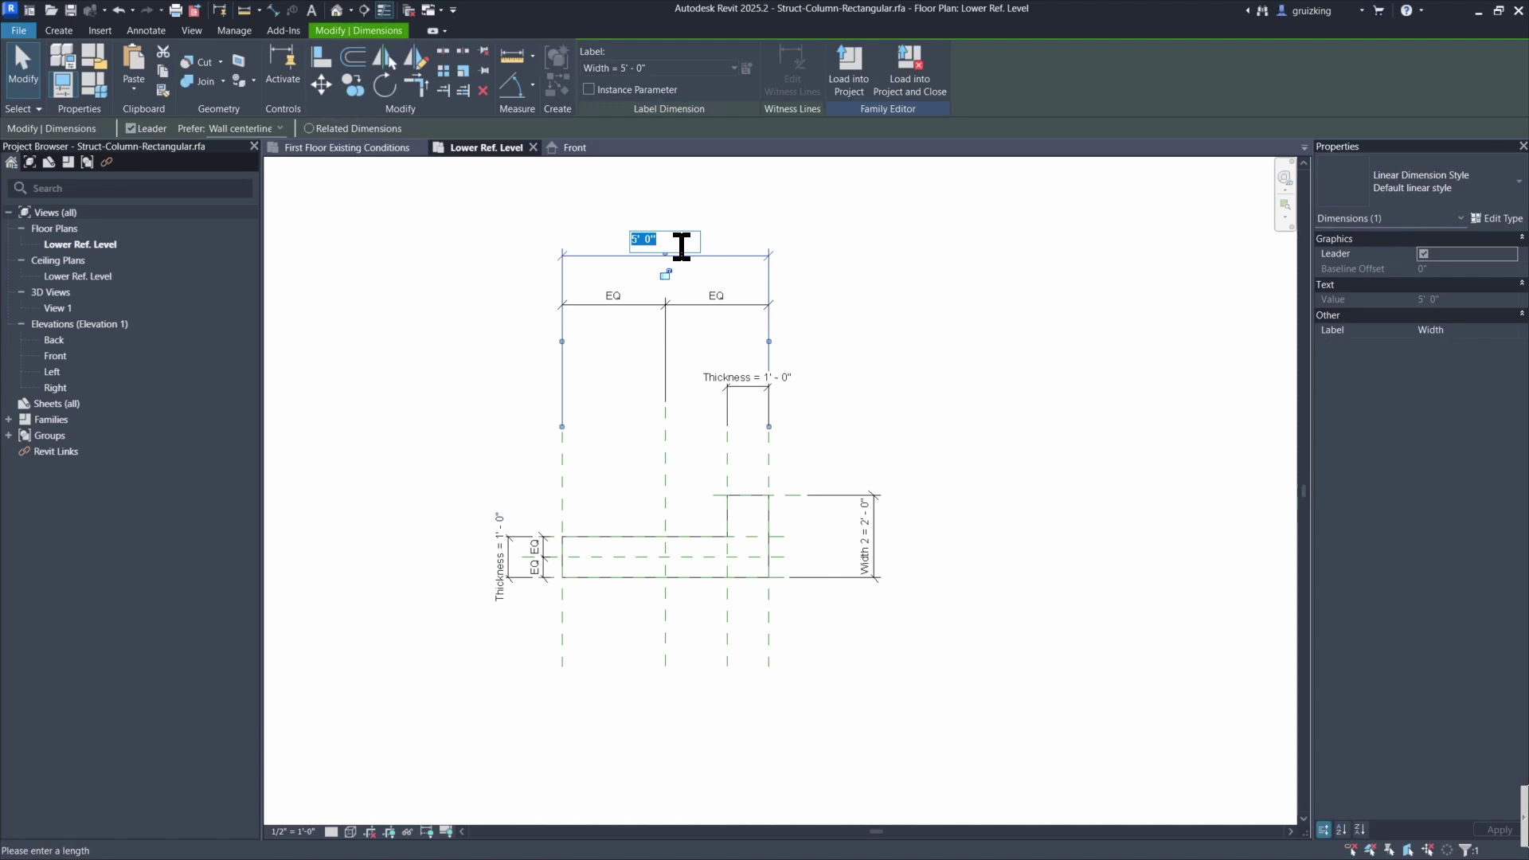
text(3)
key(Return)
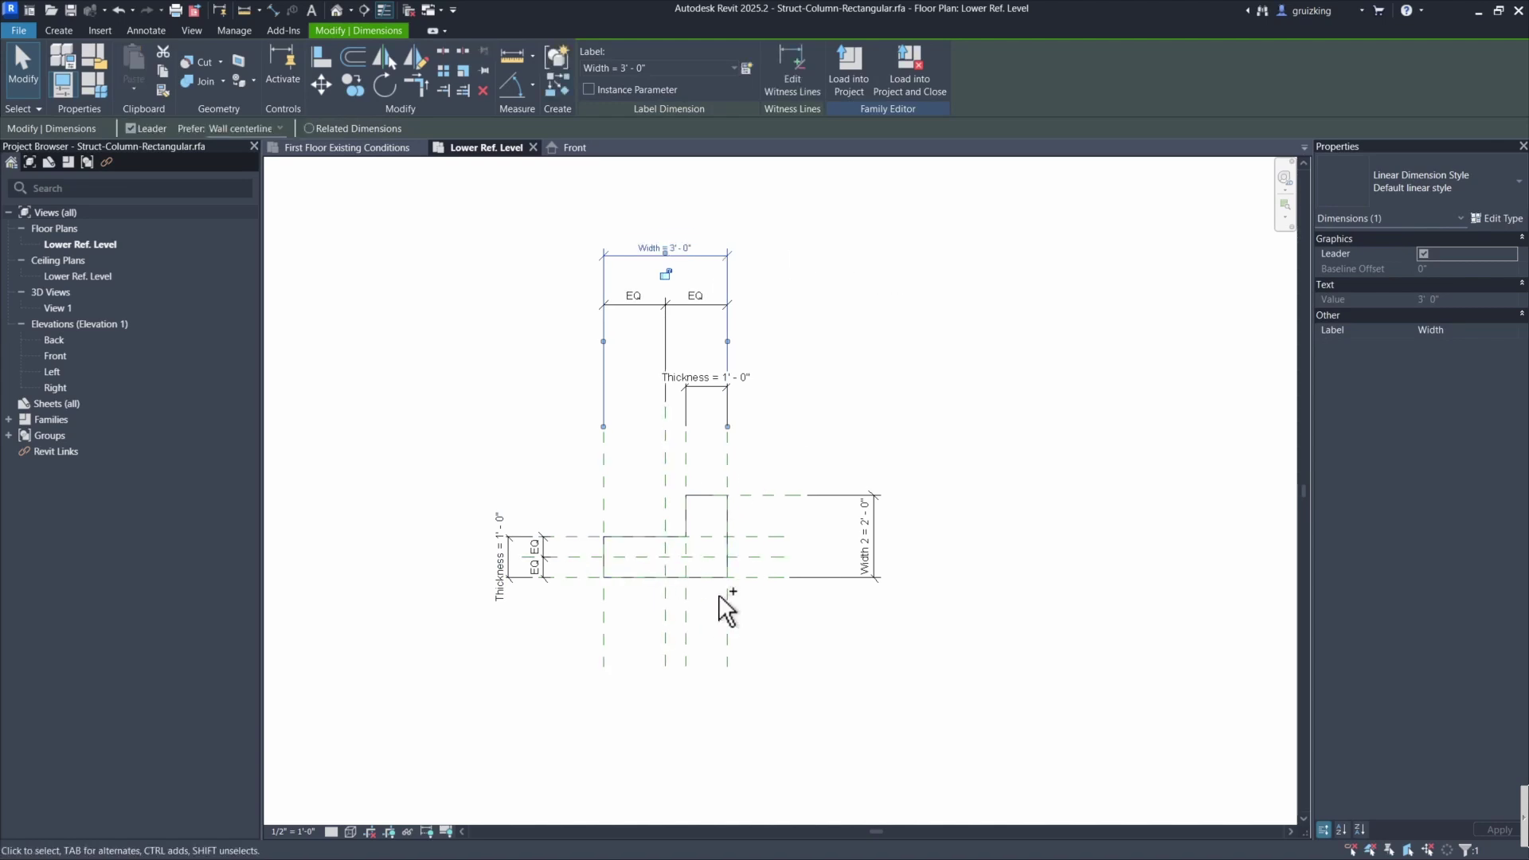
key(ctrl+z)
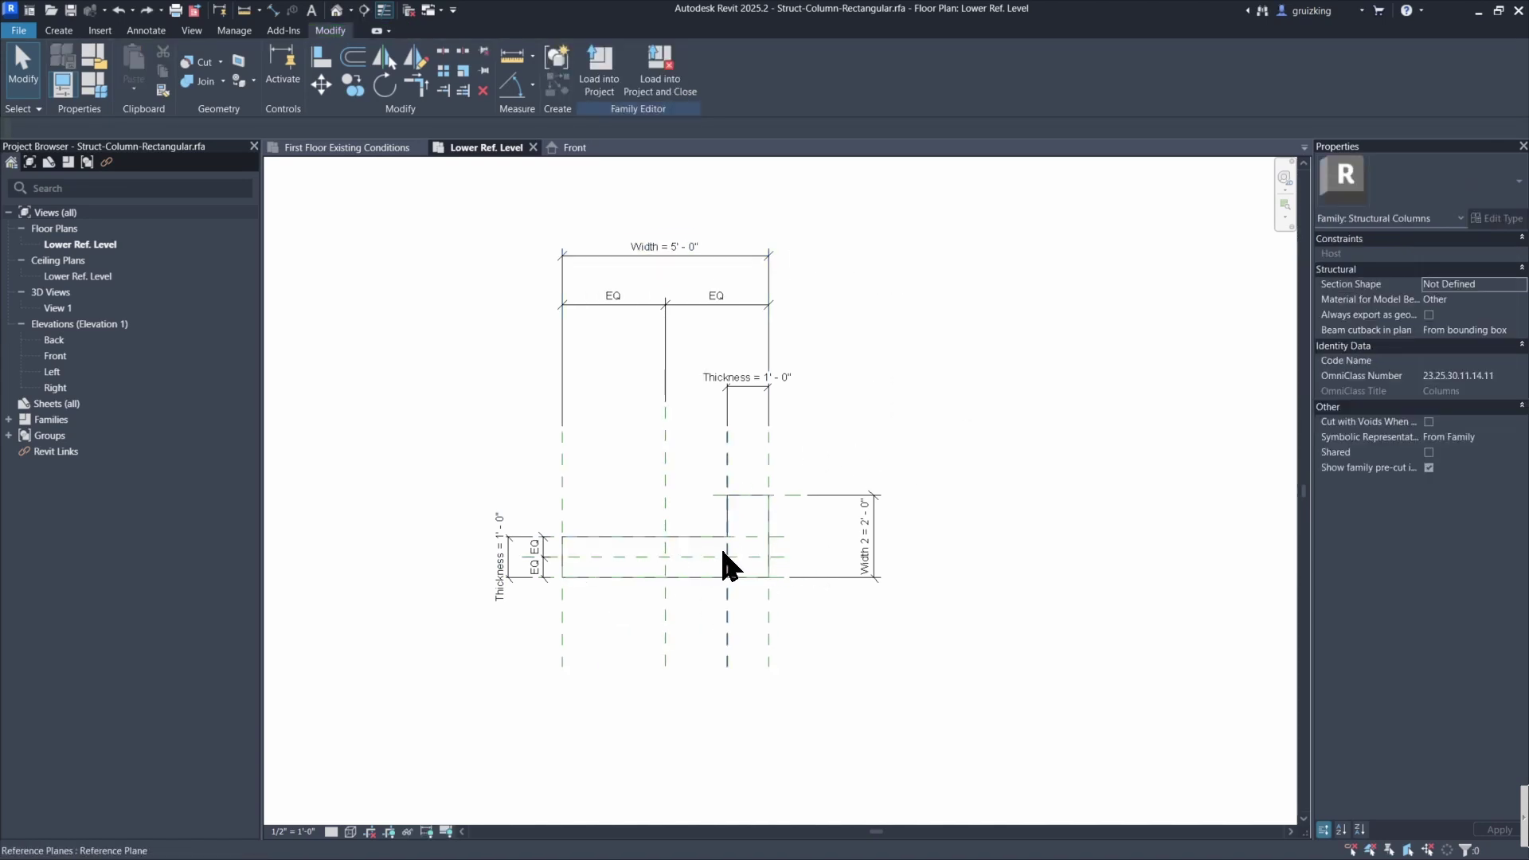
key(ctrl+y)
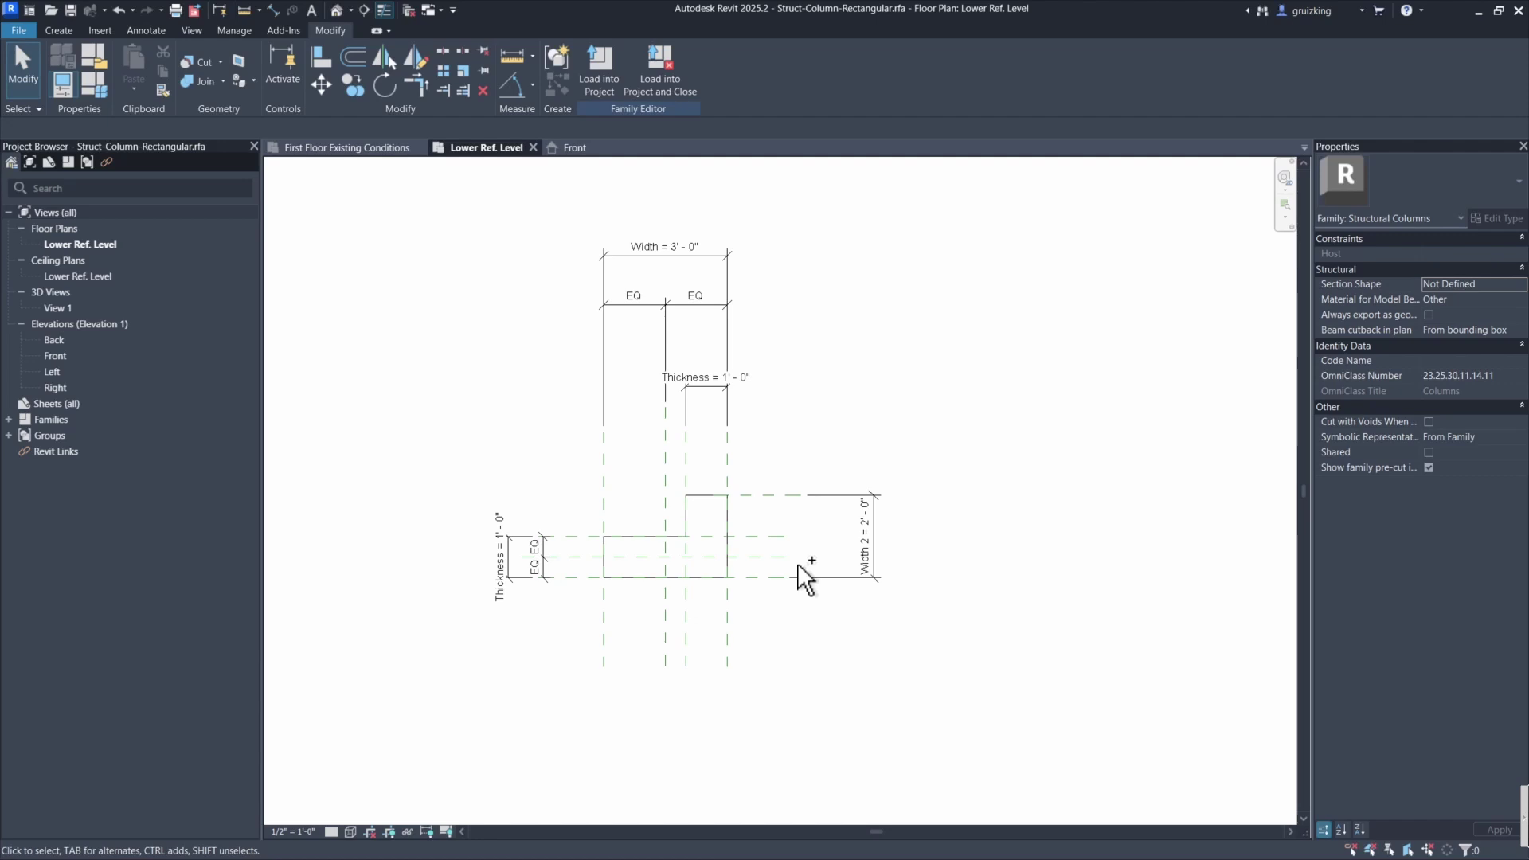
key(ctrl+z)
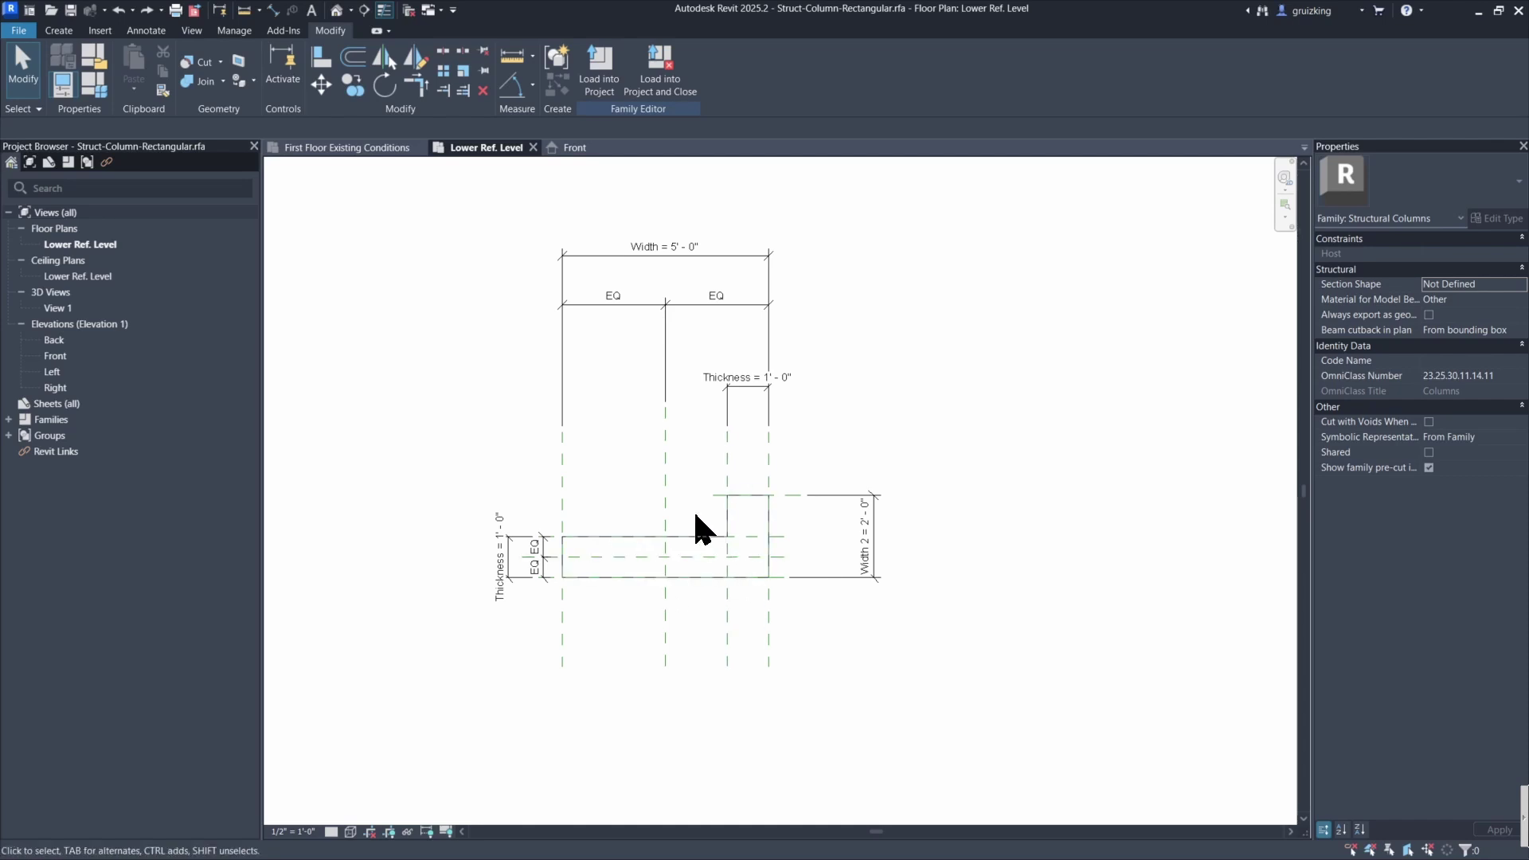
Unpin the Center (Left/Right) and Center (Front/Back) reference planes.
scroll(532, 594, up, 3)
scroll(532, 594, up, 2)
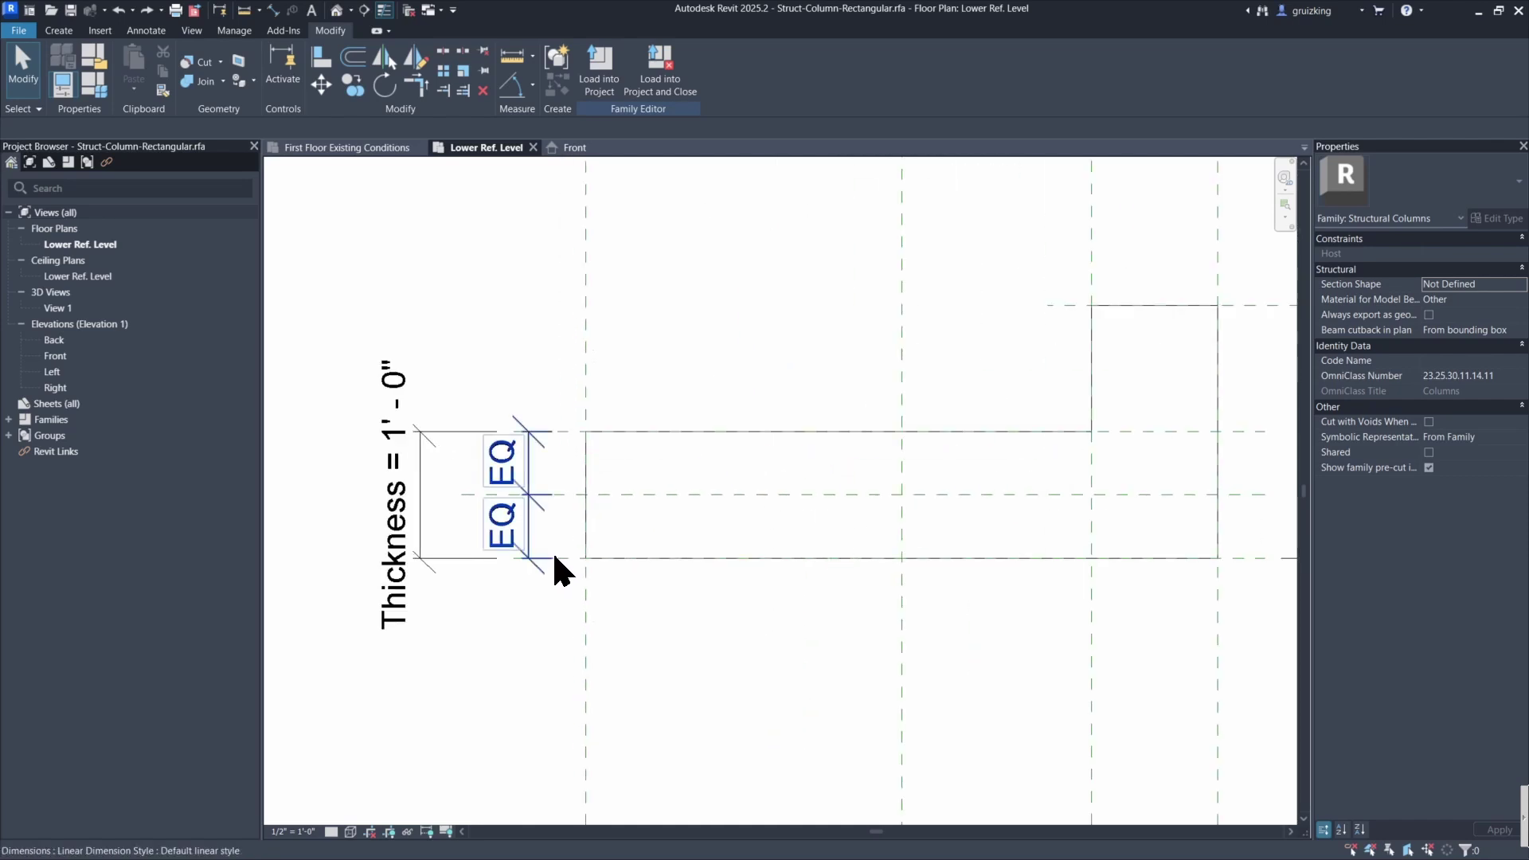
drag(924, 303, 846, 342)
middle_drag(846, 342, 731, 434)
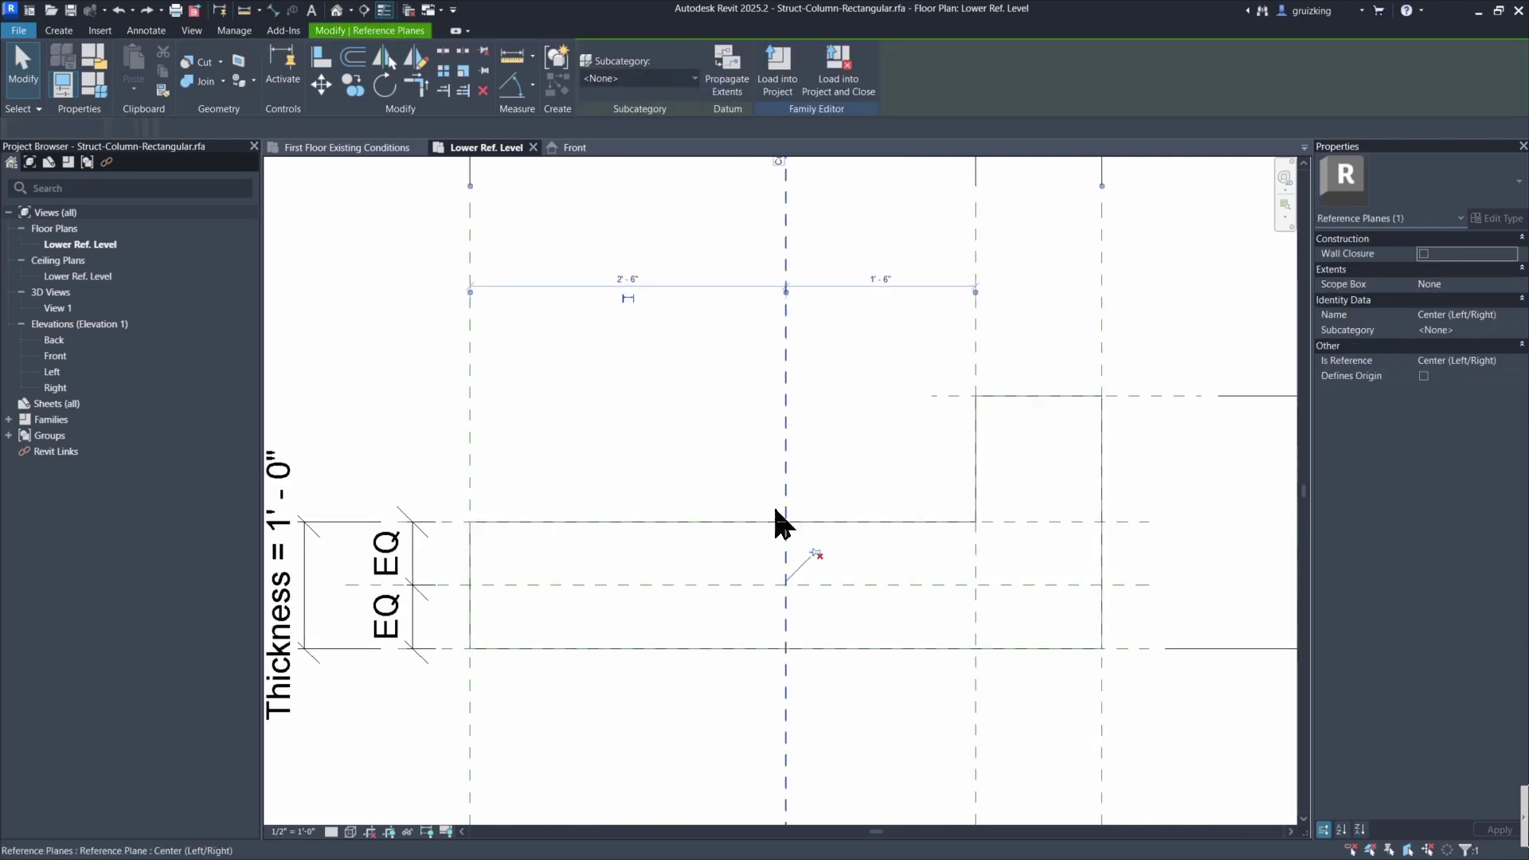
click(753, 585)
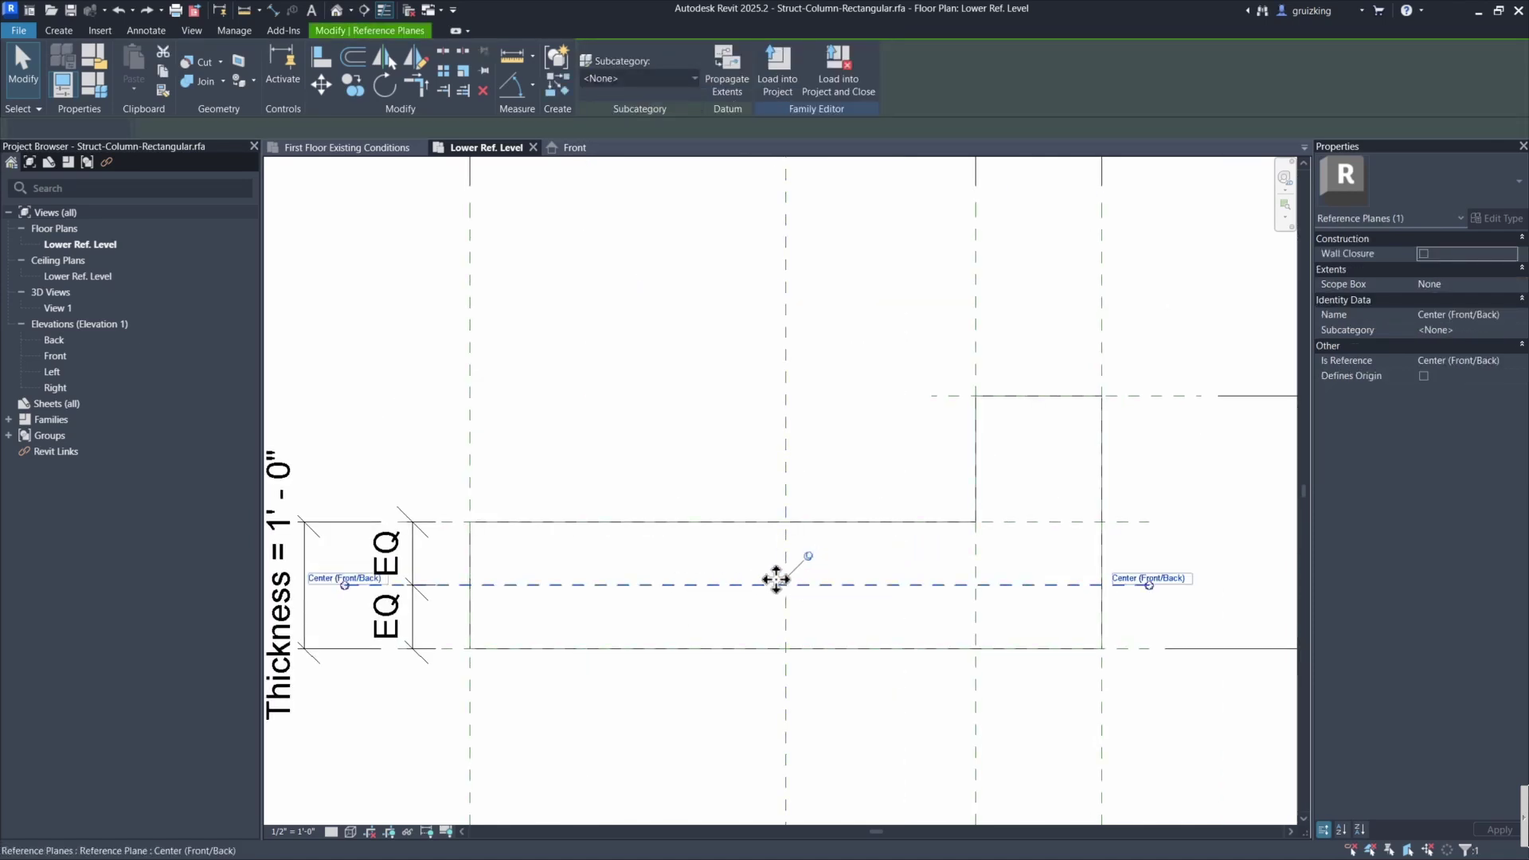
scroll(767, 553, down, 3)
key(Escape)
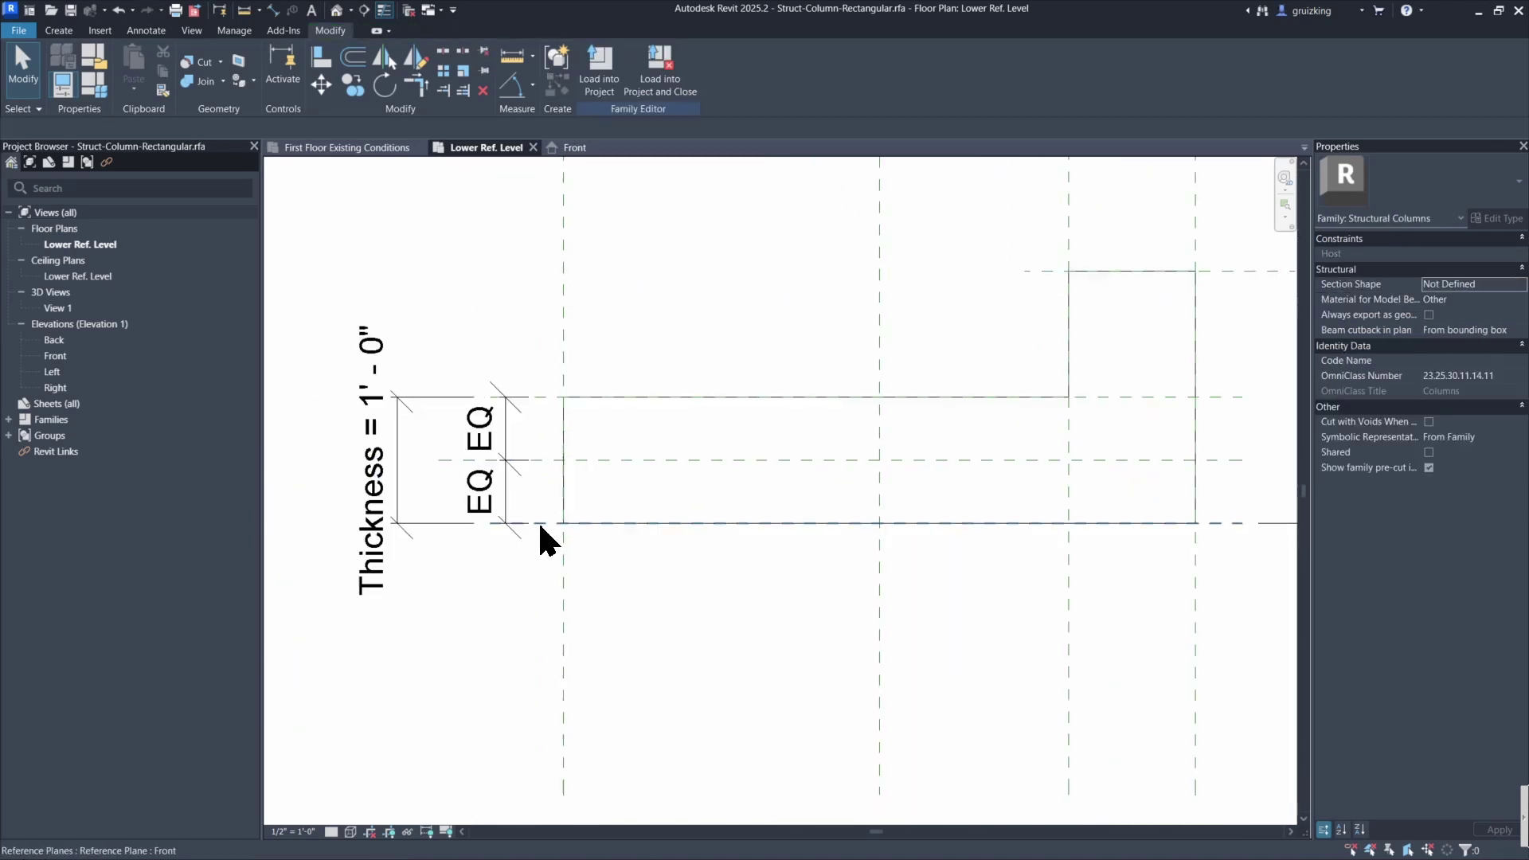
Pin the Front and Right reference planes.
click(538, 520)
middle_drag(563, 256, 426, 261)
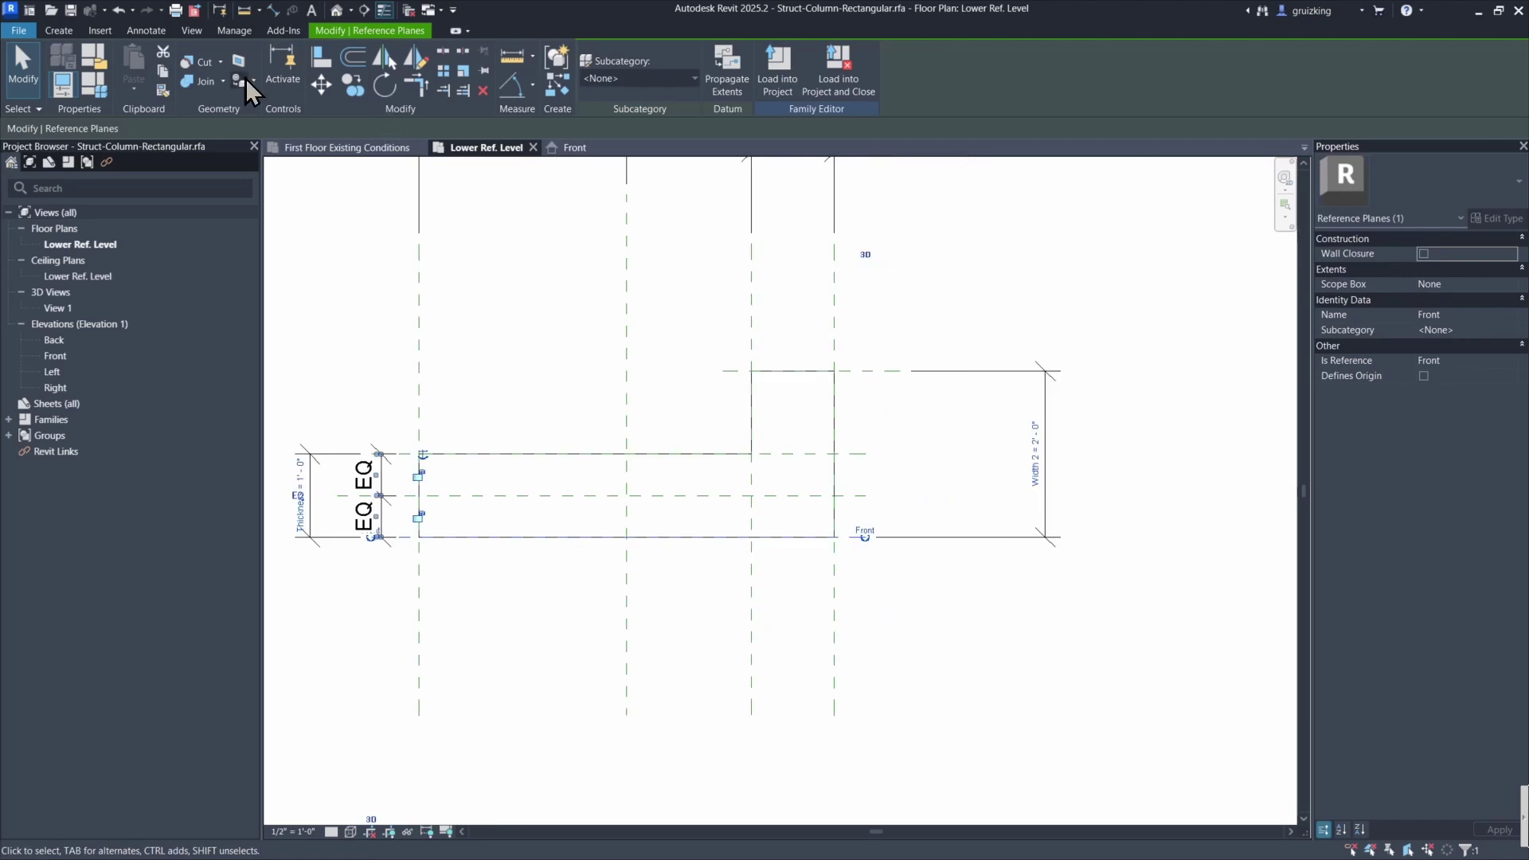
click(832, 328)
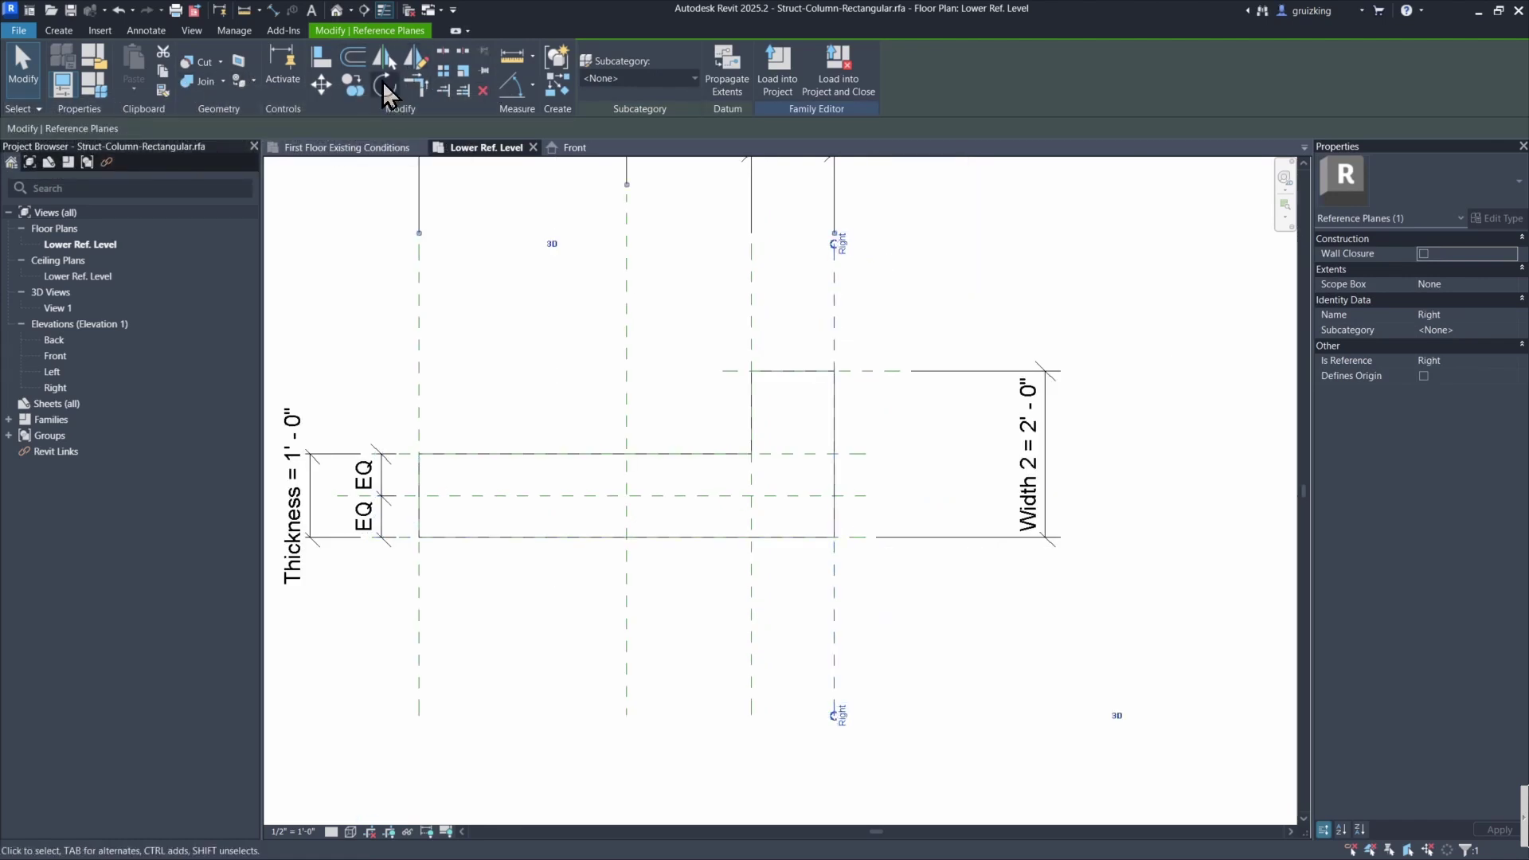
click(946, 386)
scroll(916, 390, down, 2)
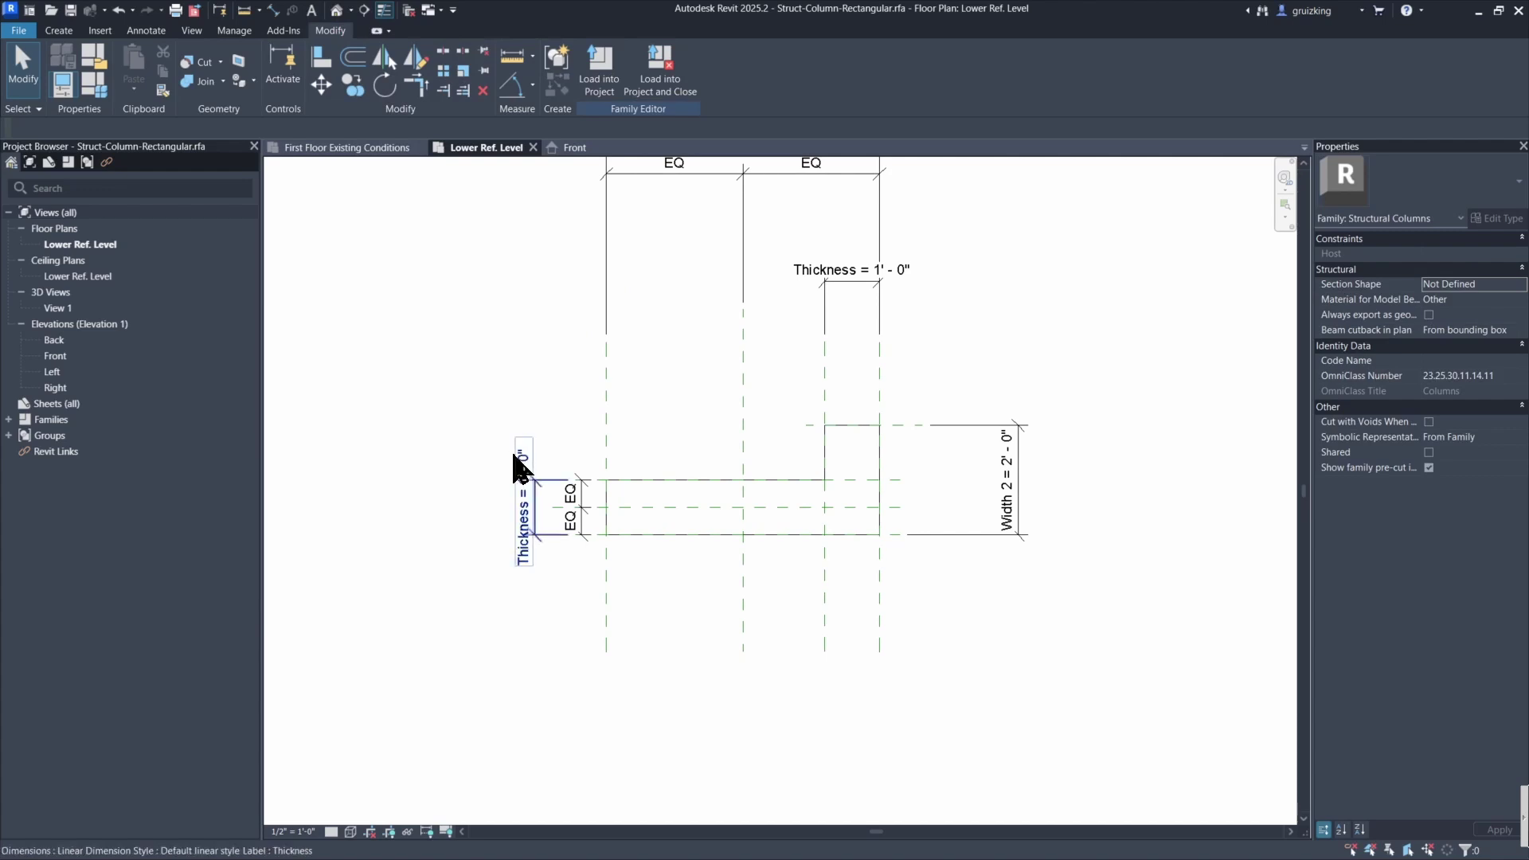
Set the Width dimension to 4' to test how the column flexes.
click(518, 494)
scroll(641, 422, down, 1)
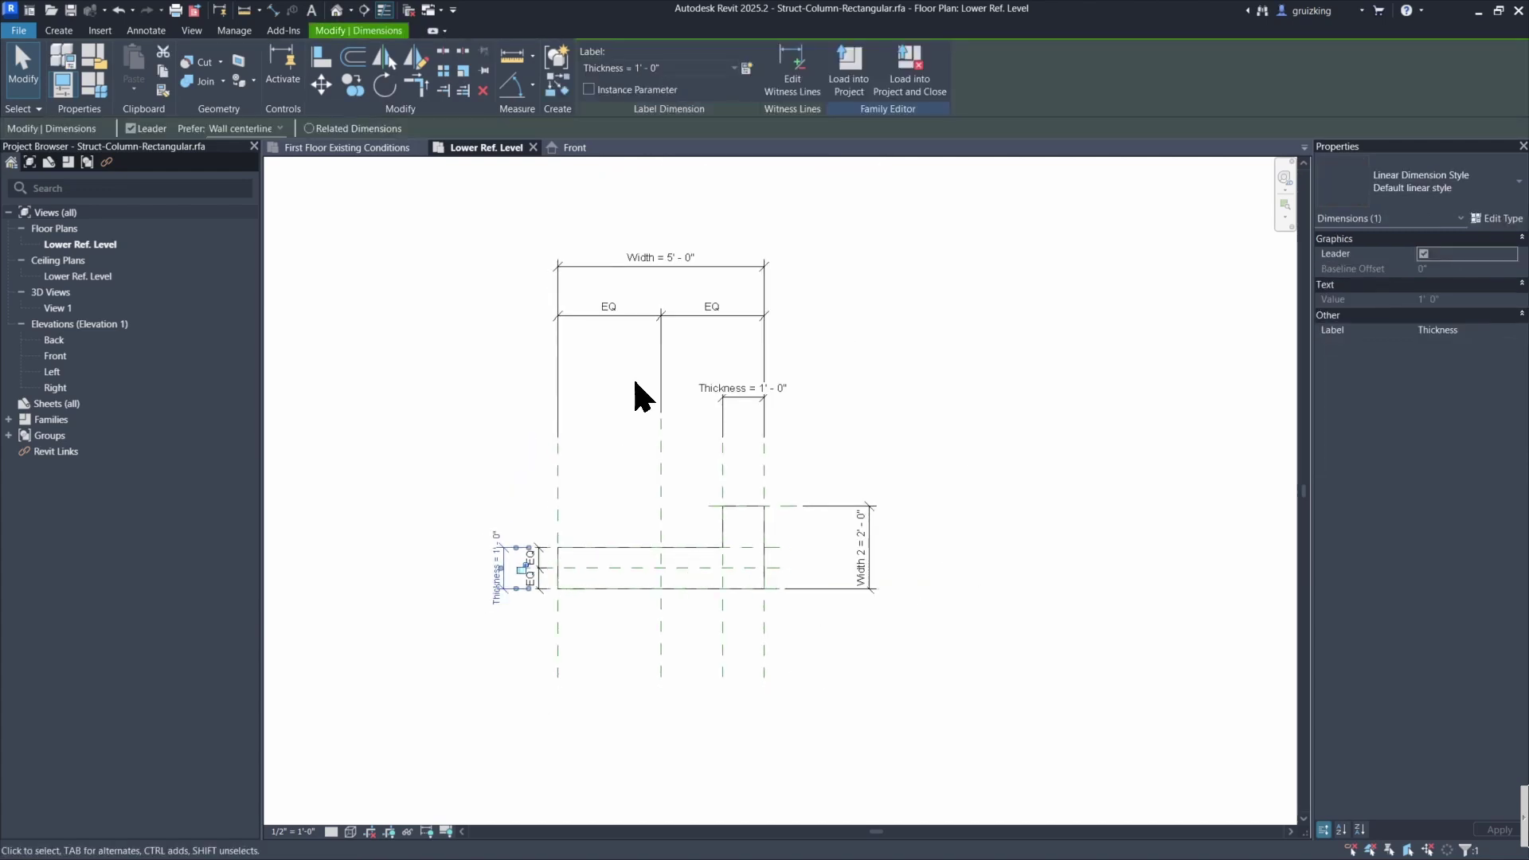
click(672, 249)
click(681, 252)
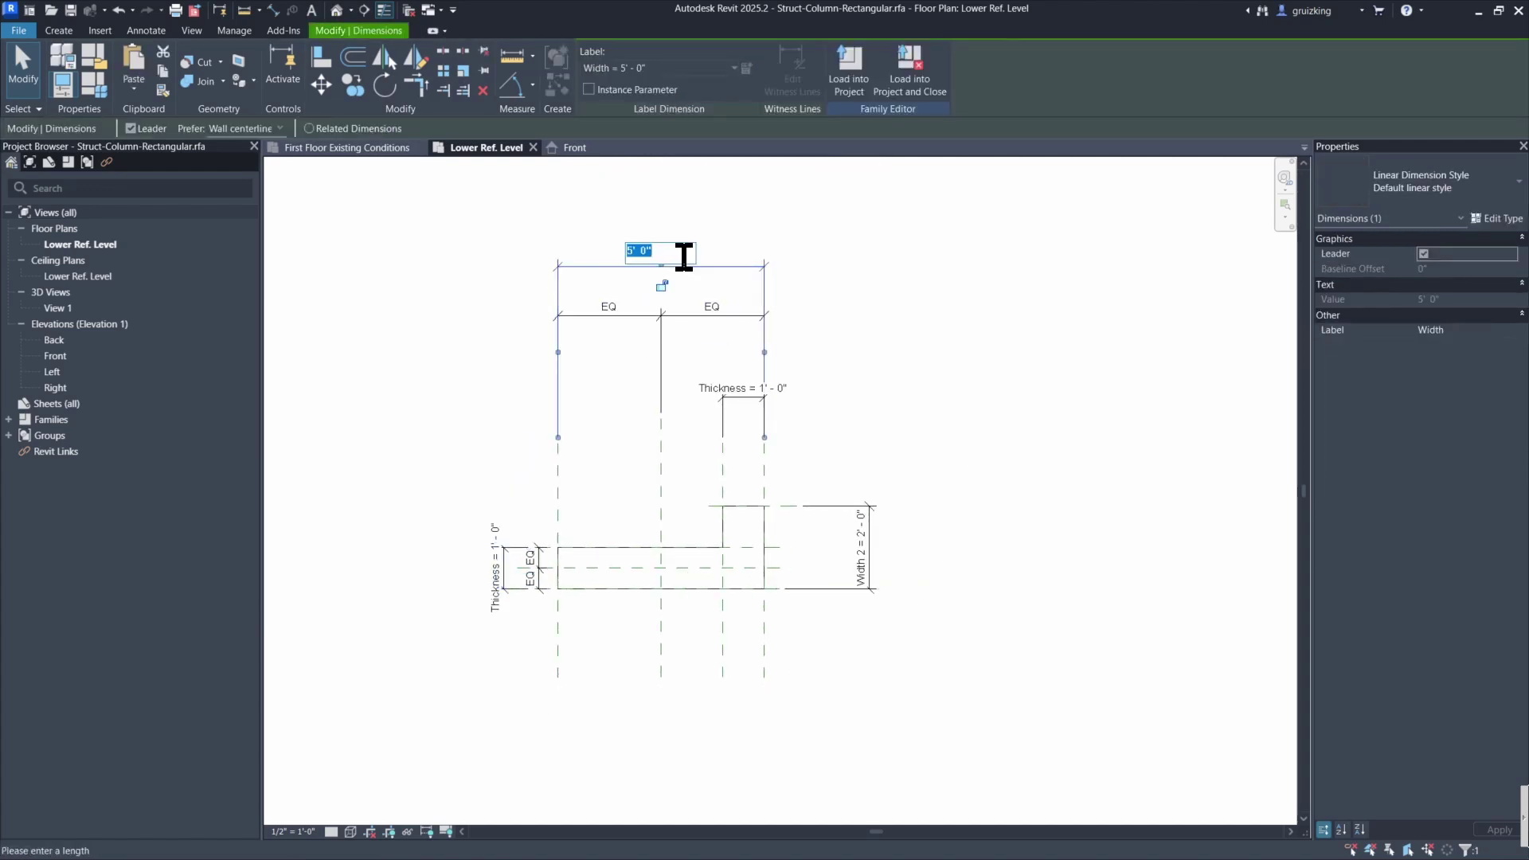
key(Return)
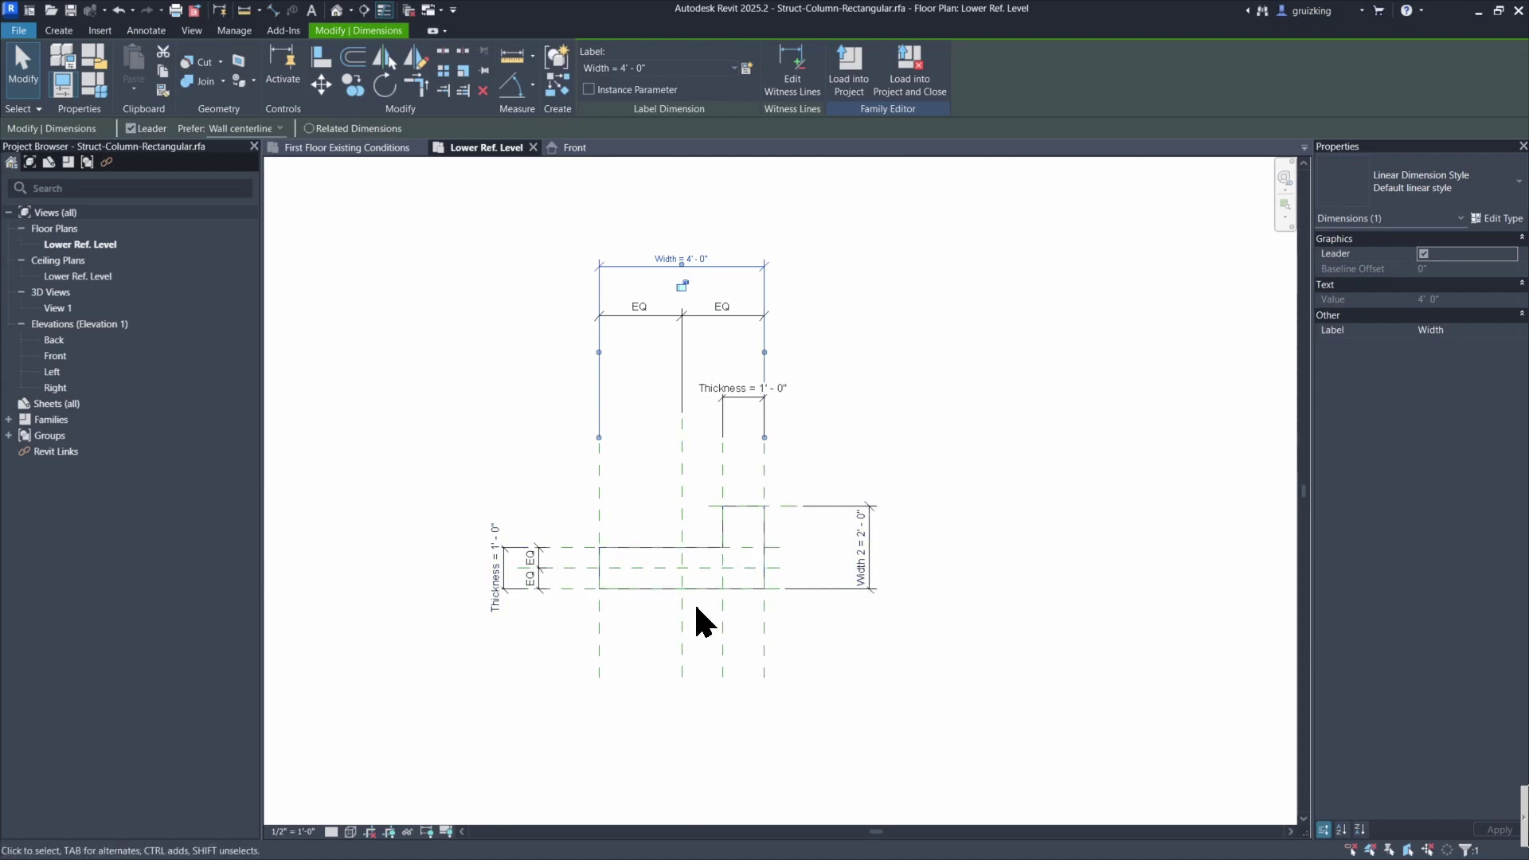
Draw a vertical reference plane midway through the column's vertical leg, 6" from the planes on either side.
scroll(741, 589, up, 3)
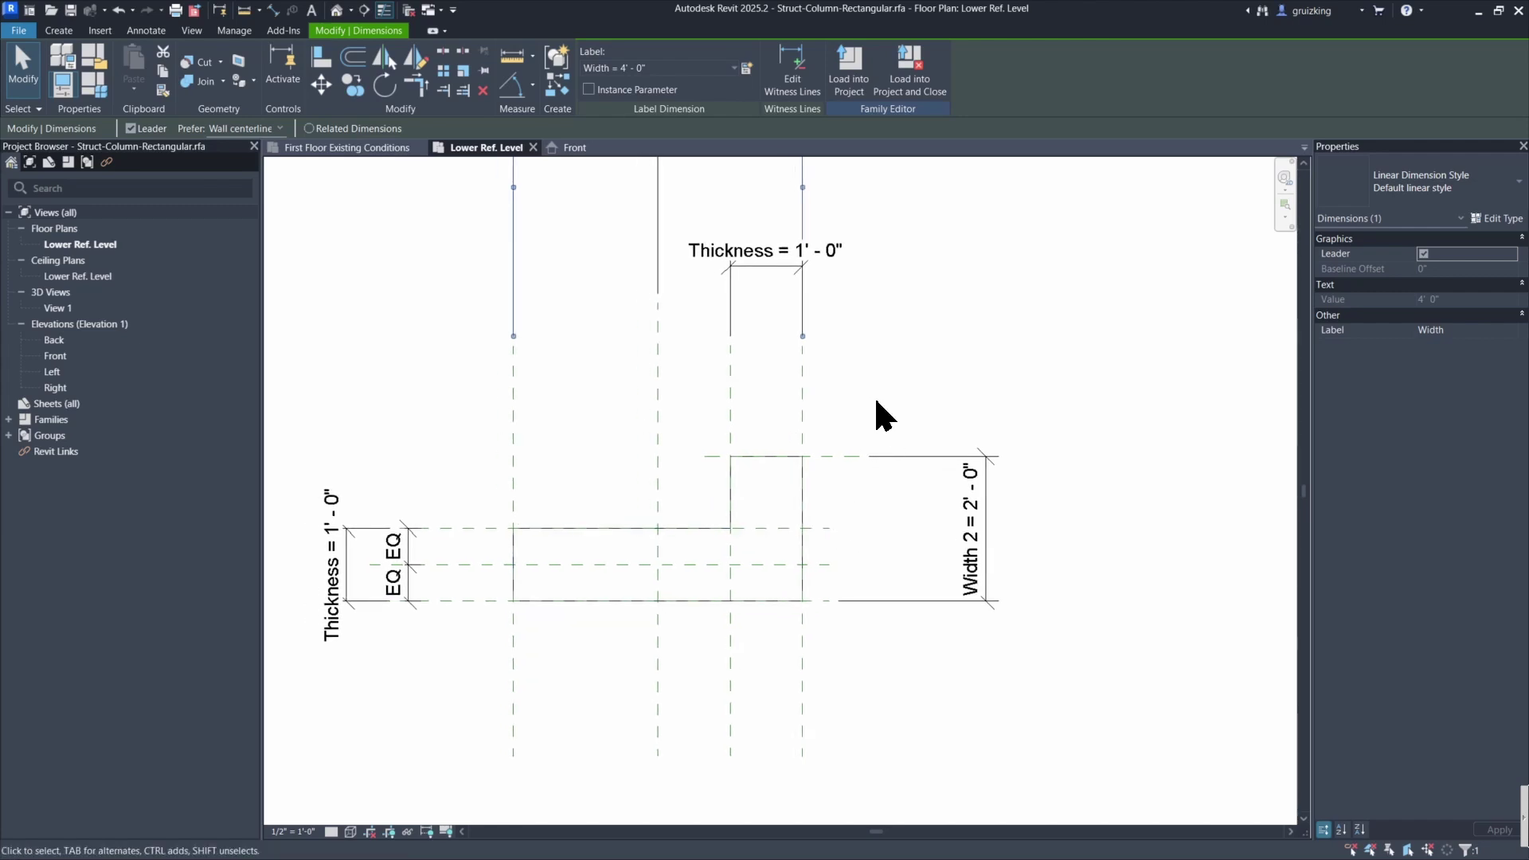
key(r)
key(p)
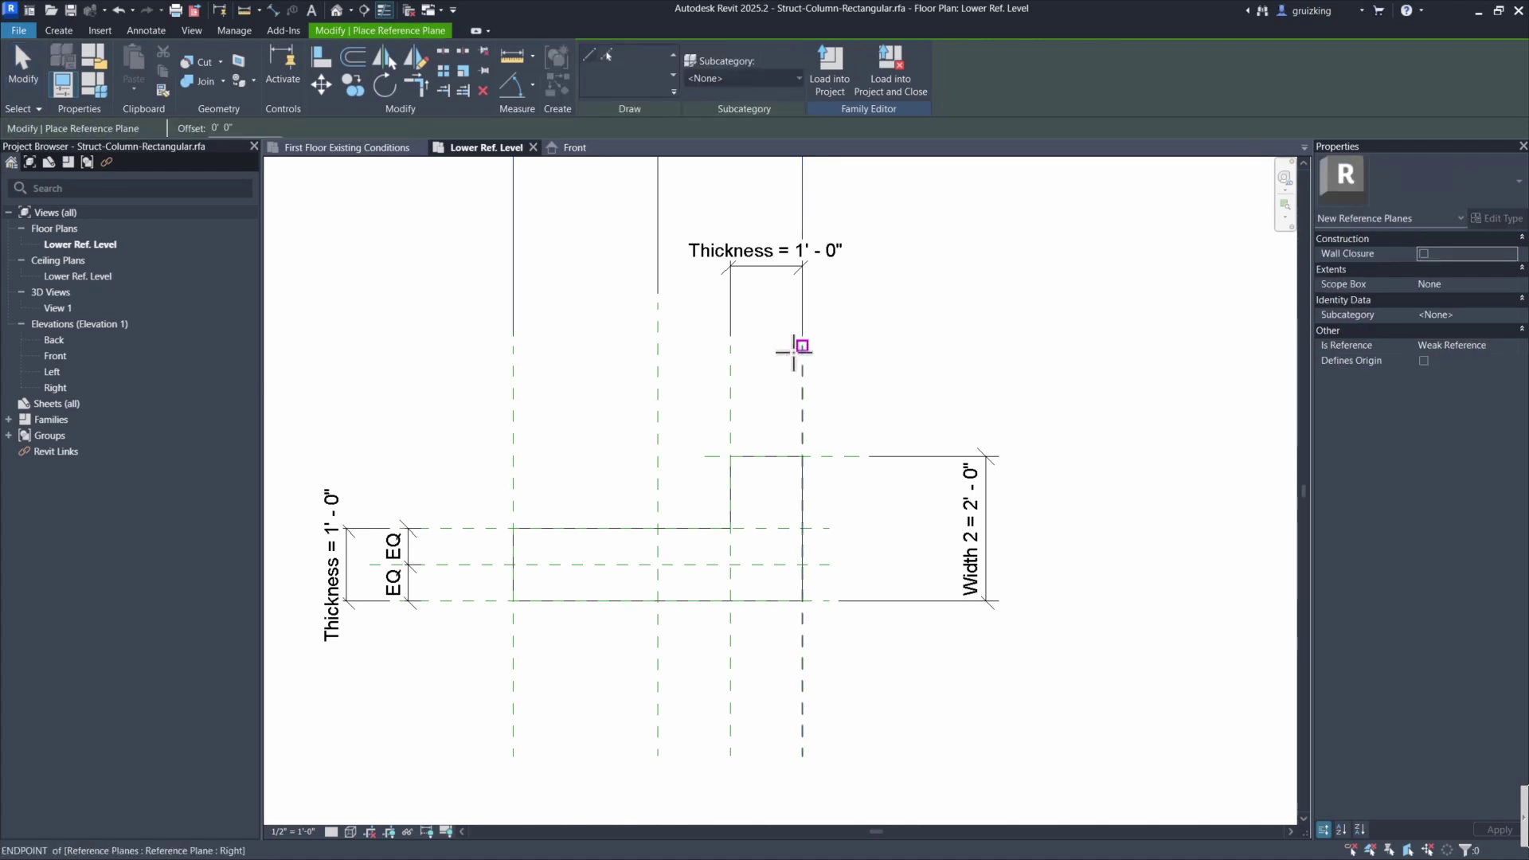
click(764, 348)
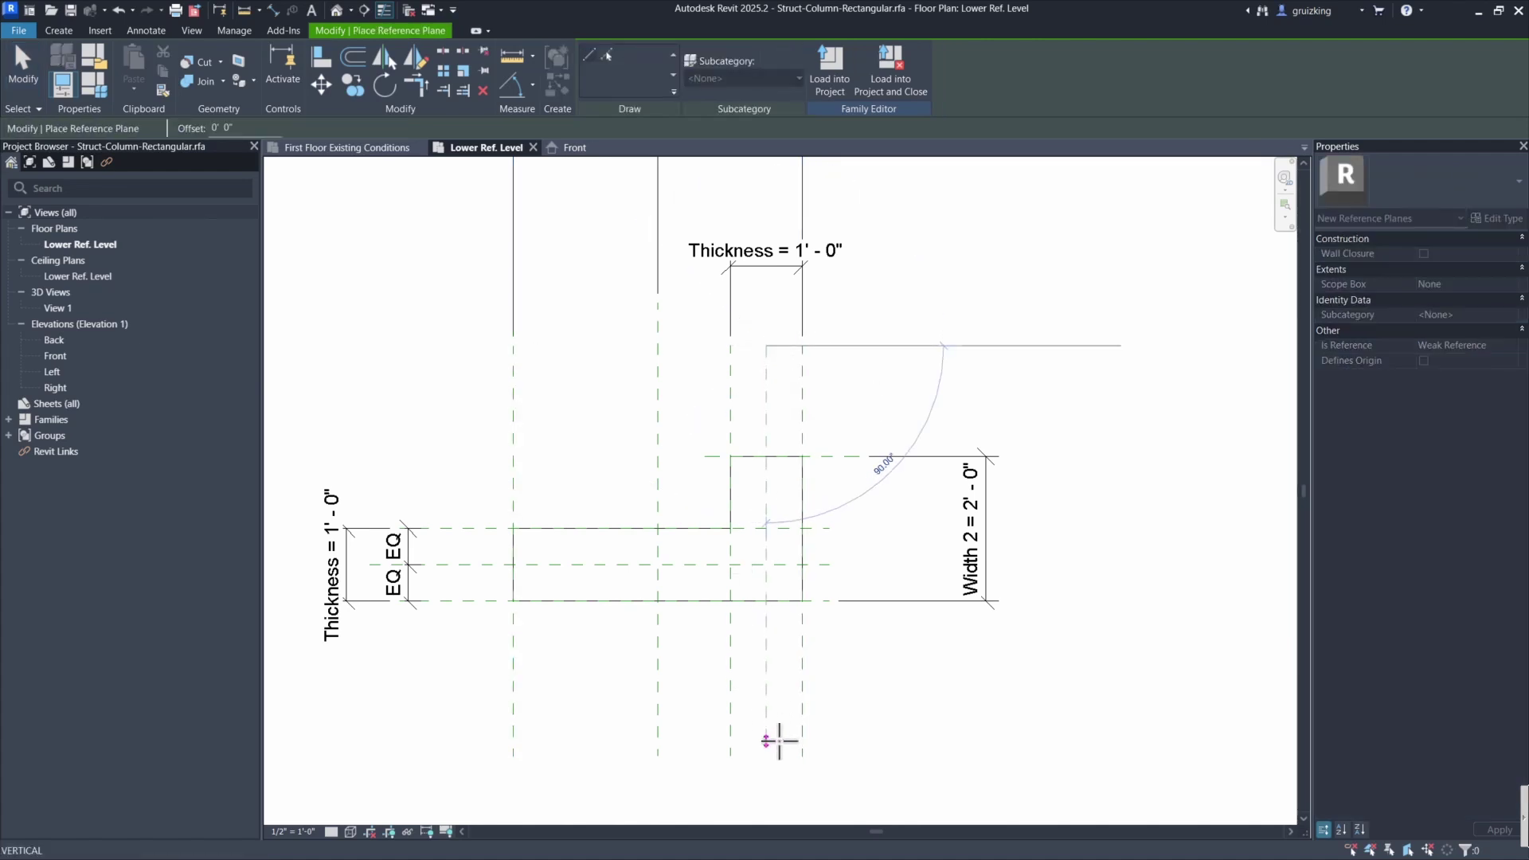
click(779, 741)
key(Escape)
key(Escape)
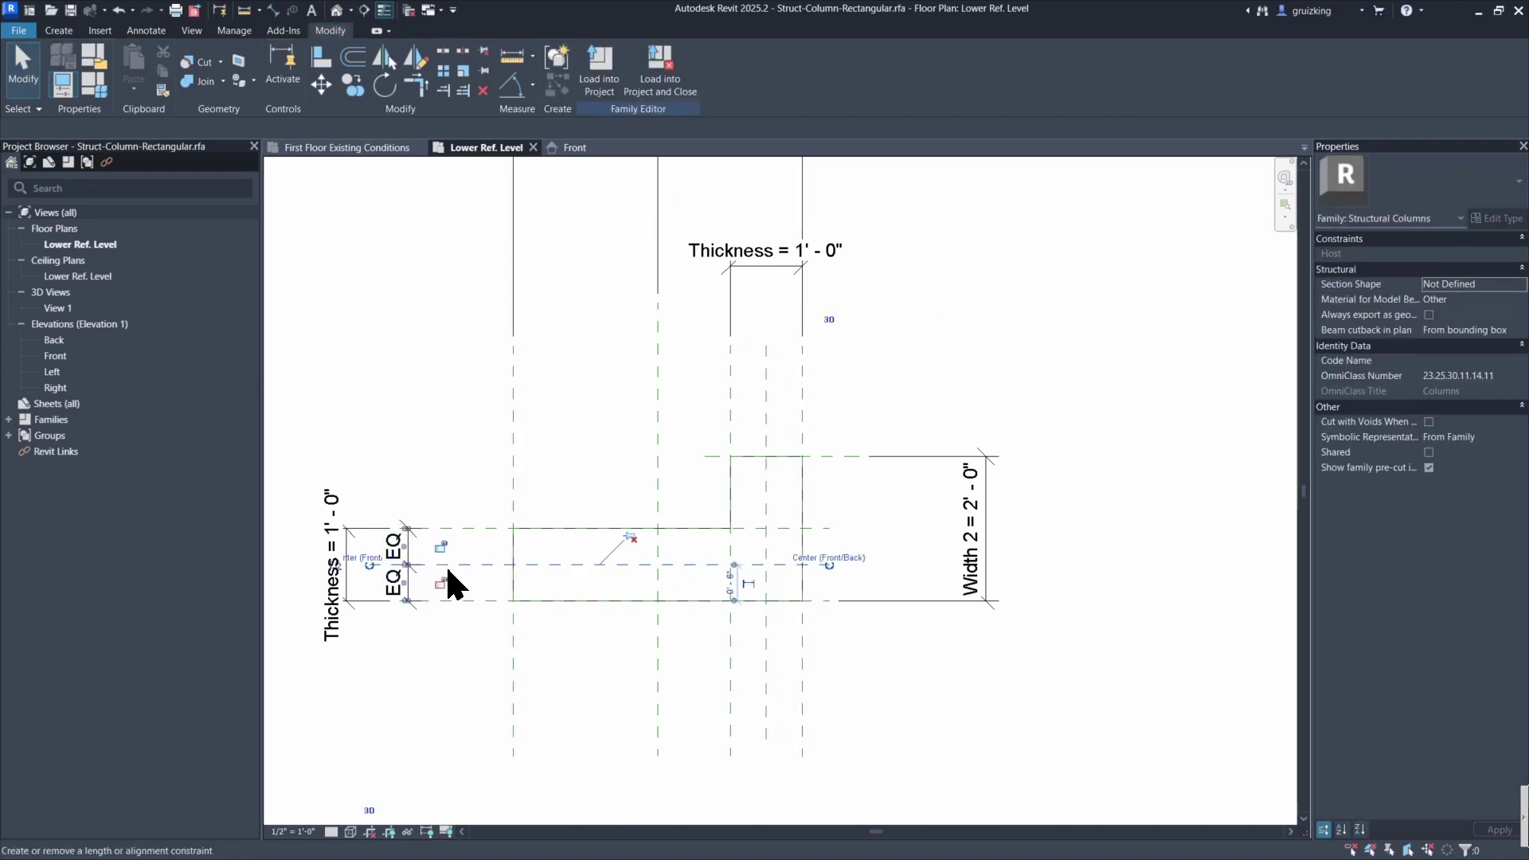
Make the Center (Front/Back) plane and the new vertical plane through the leg define the family's origin.
click(449, 567)
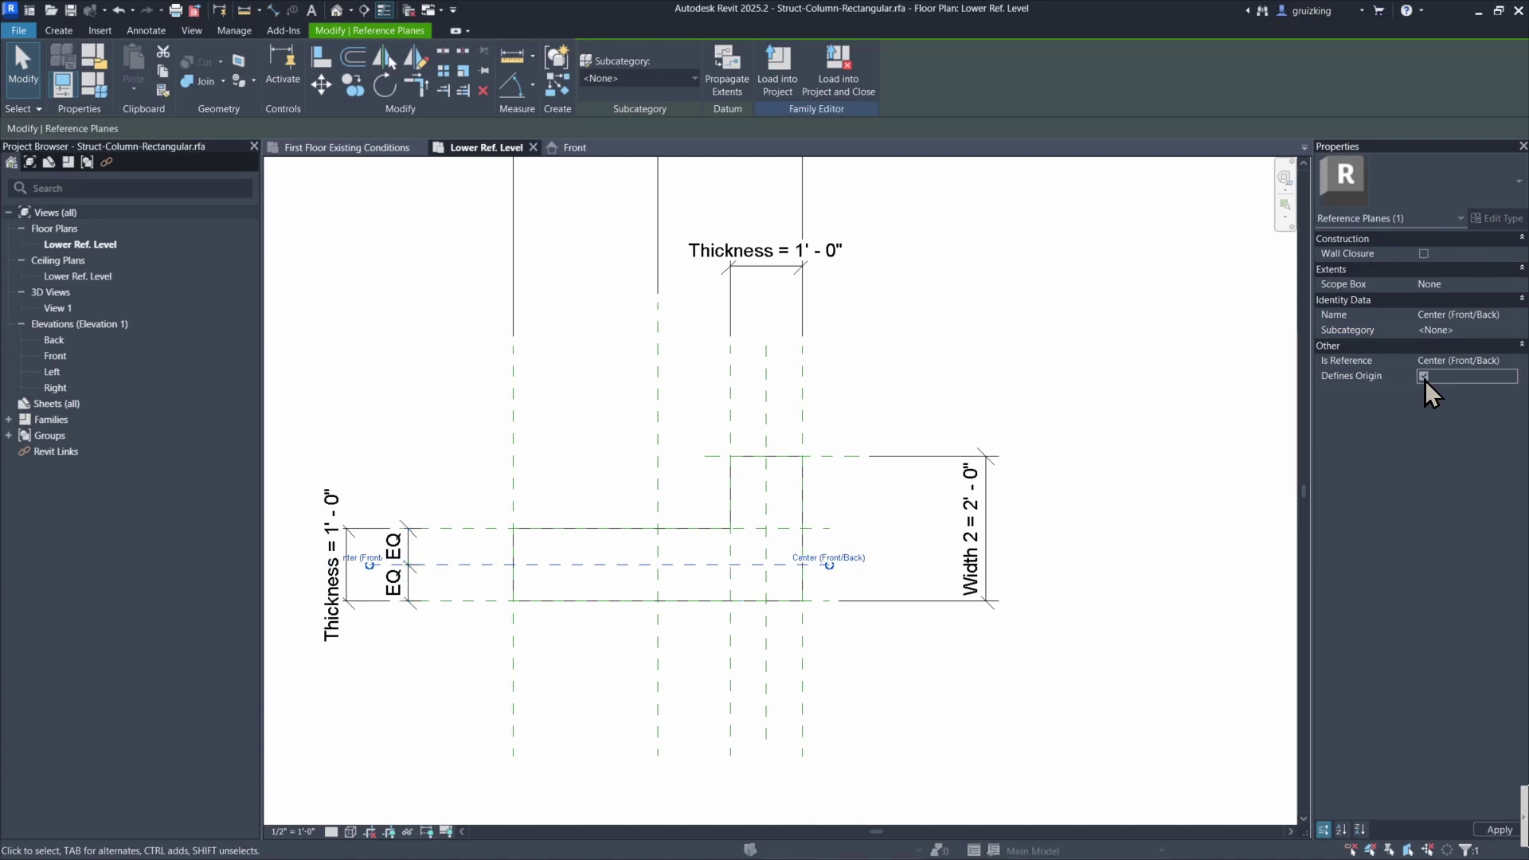
click(778, 390)
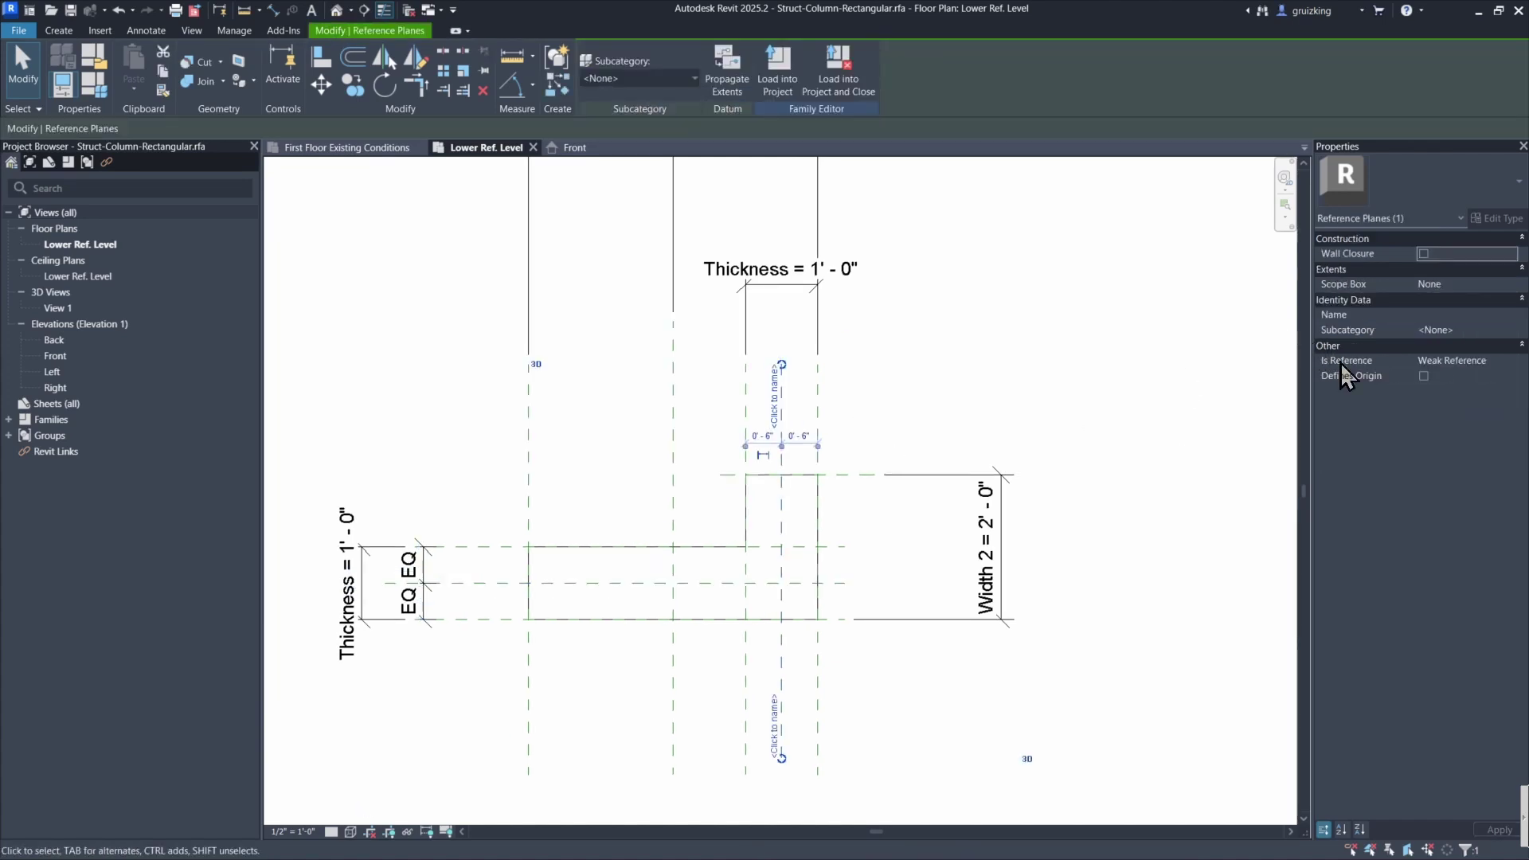
click(1423, 377)
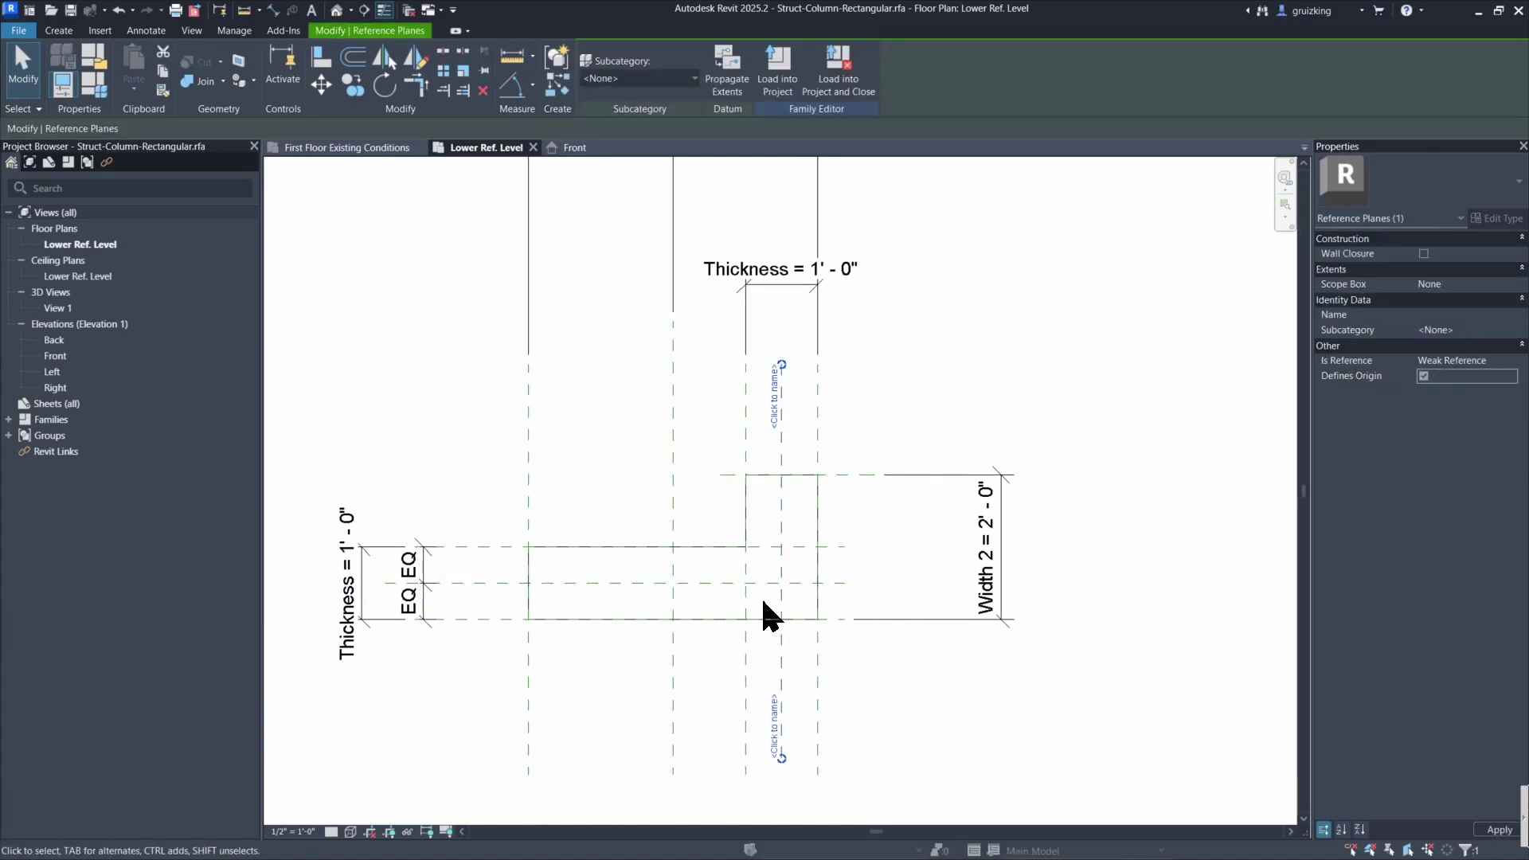
click(834, 584)
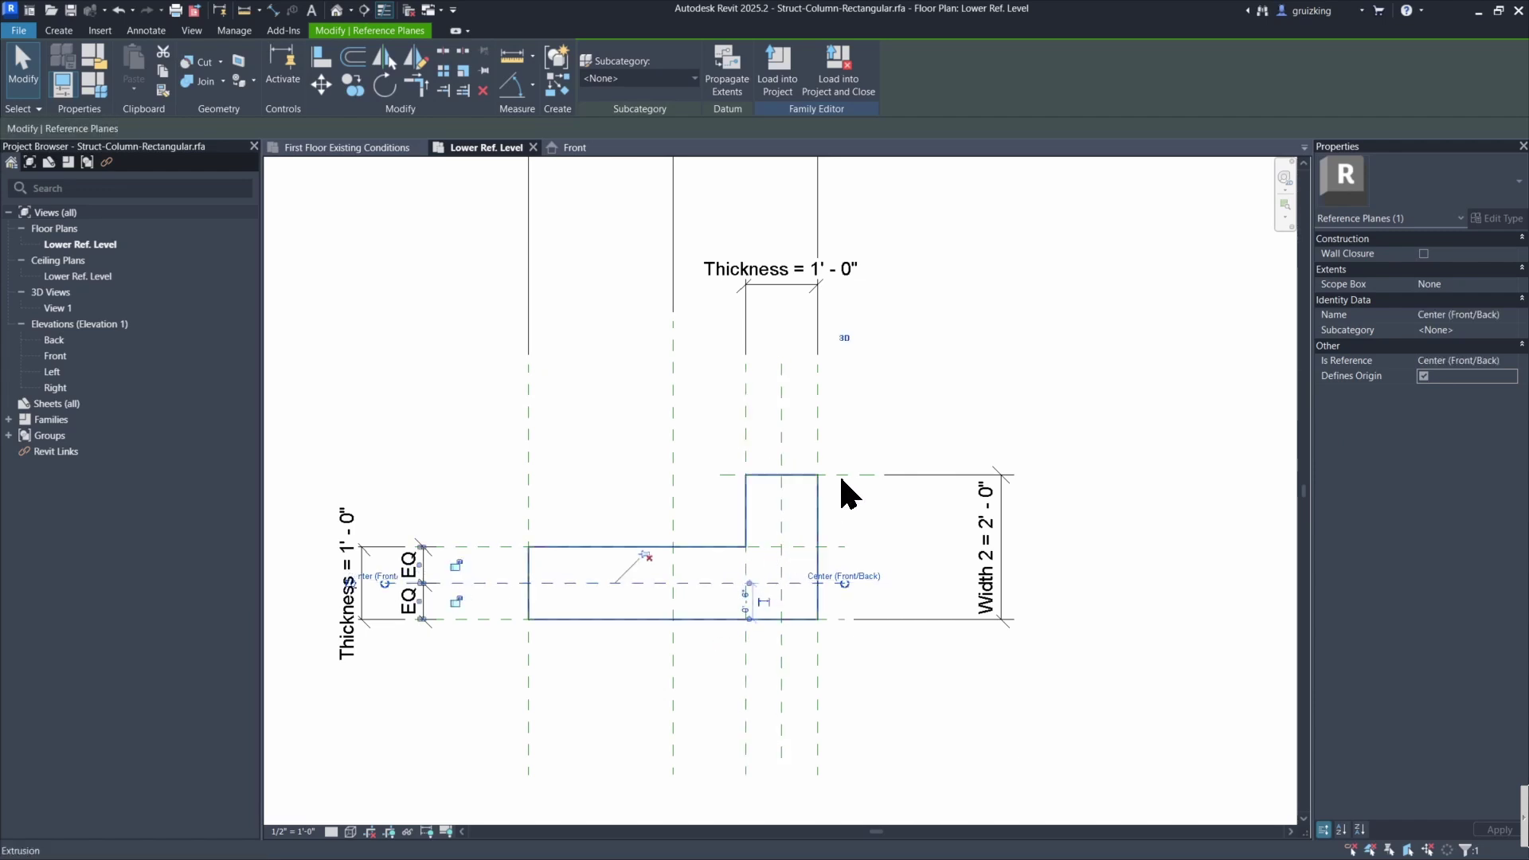
click(916, 365)
Dimension the three vertical reference planes of the column's vertical leg and make the segments equal so the middle plane stays centred.
scroll(861, 557, down, 1)
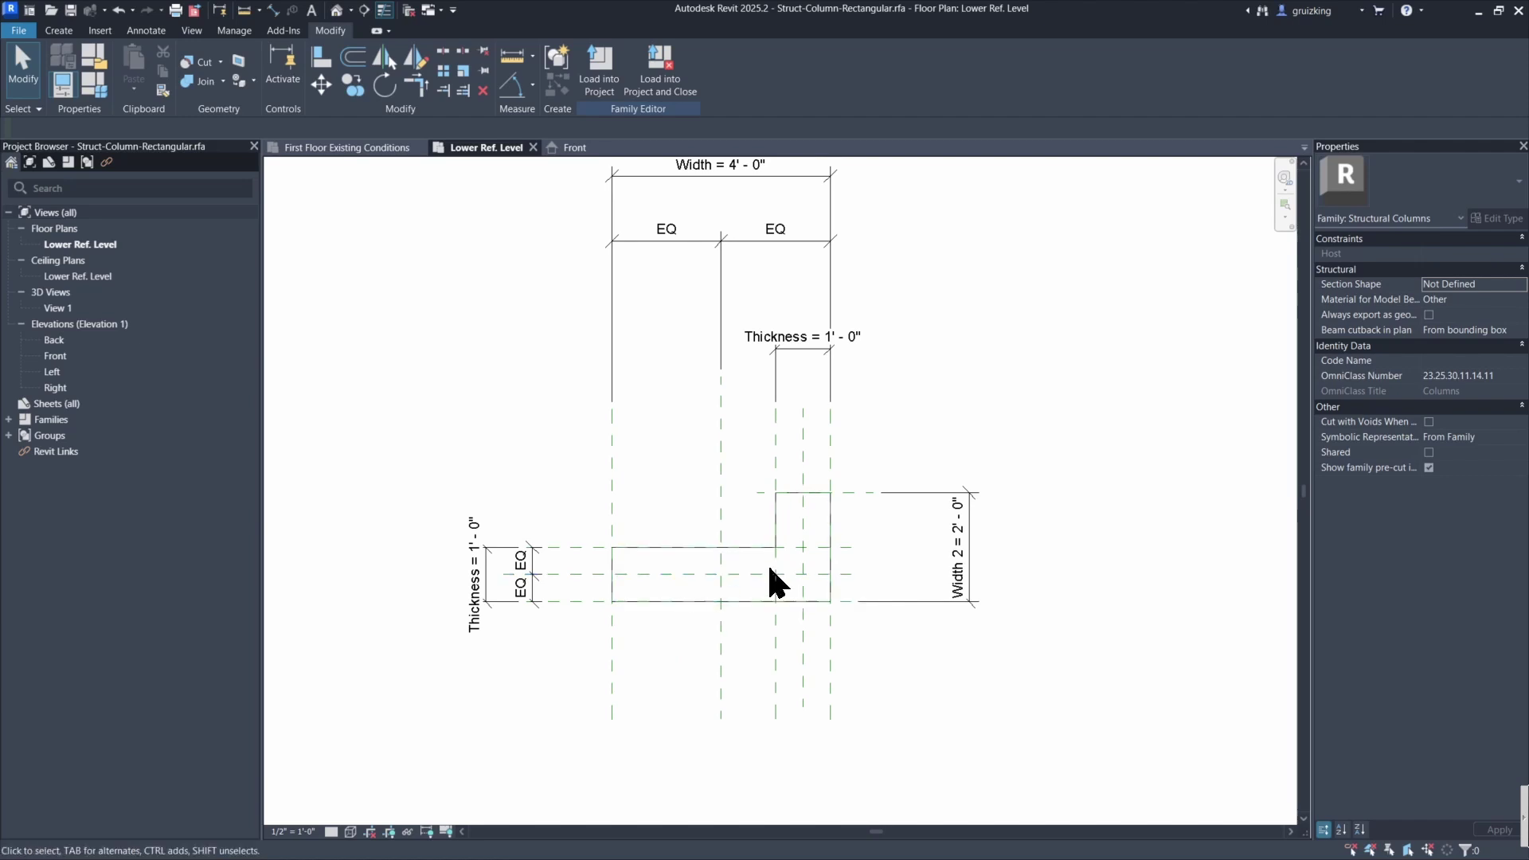
scroll(777, 382, up, 2)
key(d)
key(i)
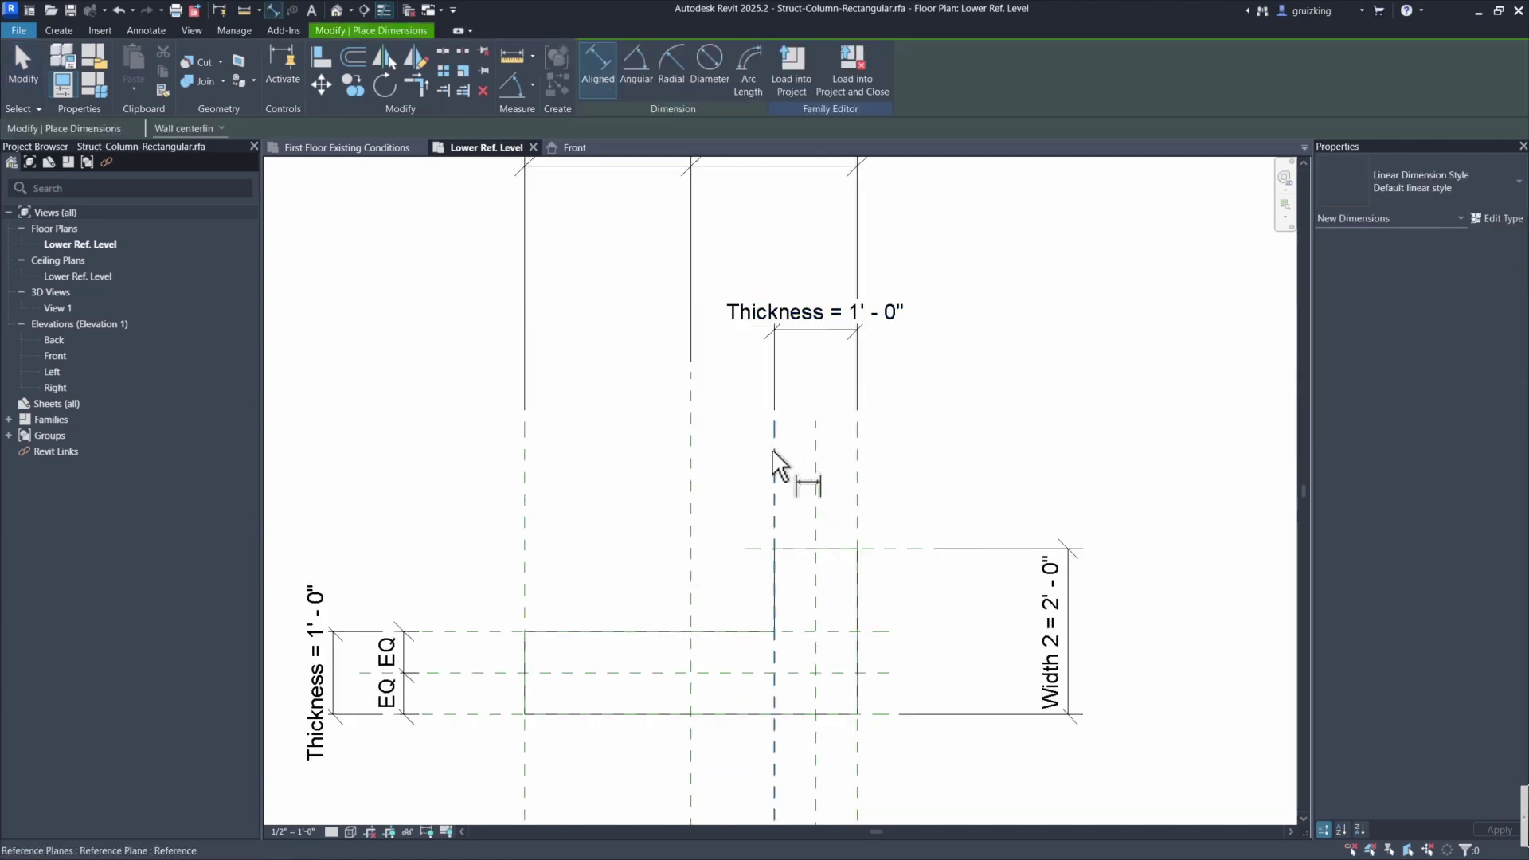
click(772, 449)
click(816, 446)
click(856, 447)
click(932, 381)
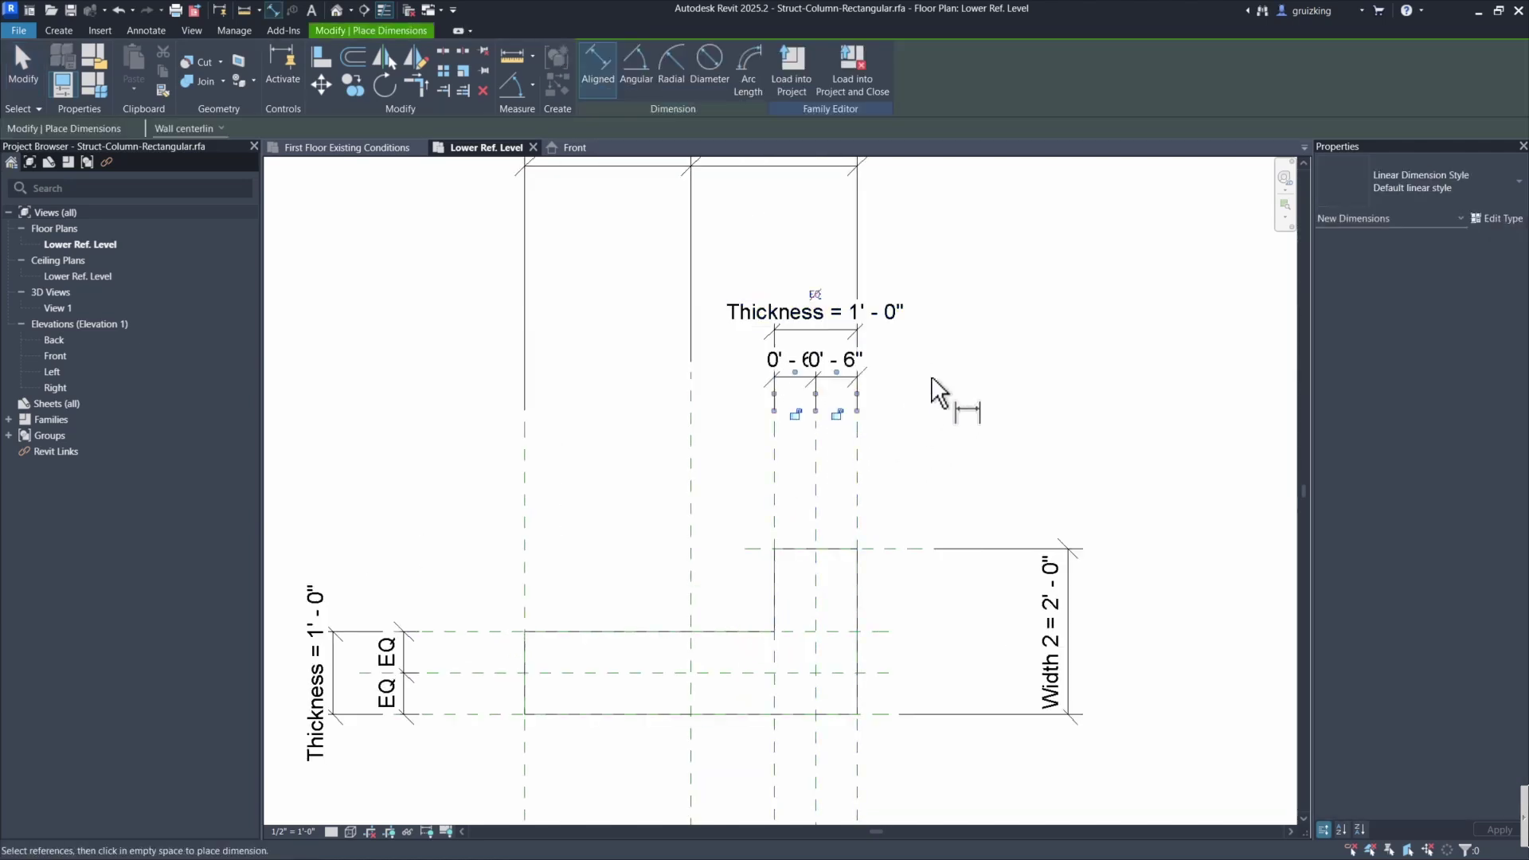
click(815, 294)
scroll(884, 419, down, 3)
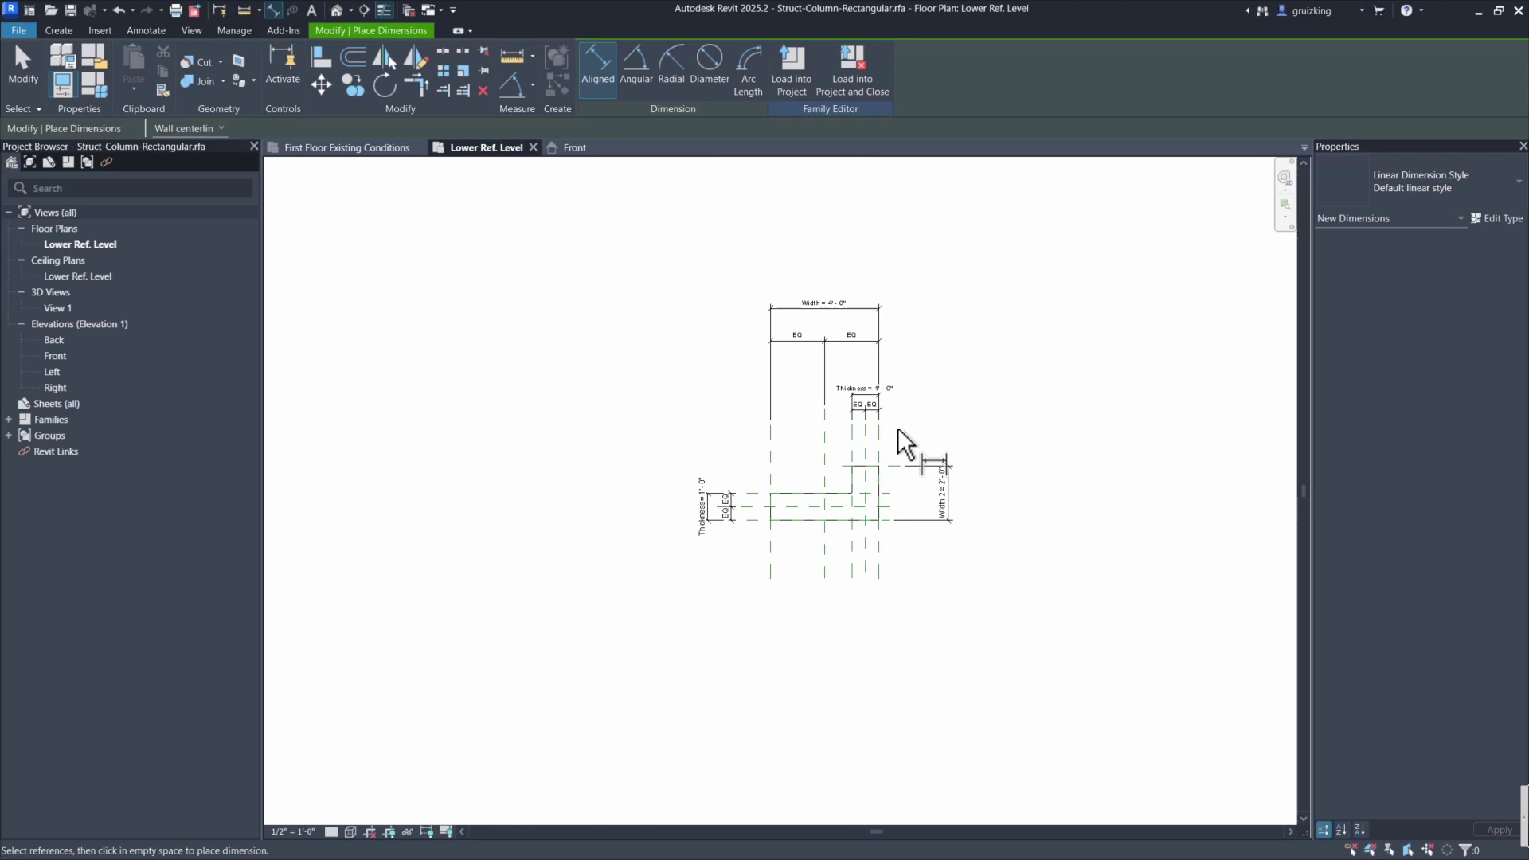
Try to load the edited family into the Training CENTRAL project and overwrite the existing rectangular column.
click(790, 79)
key(Return)
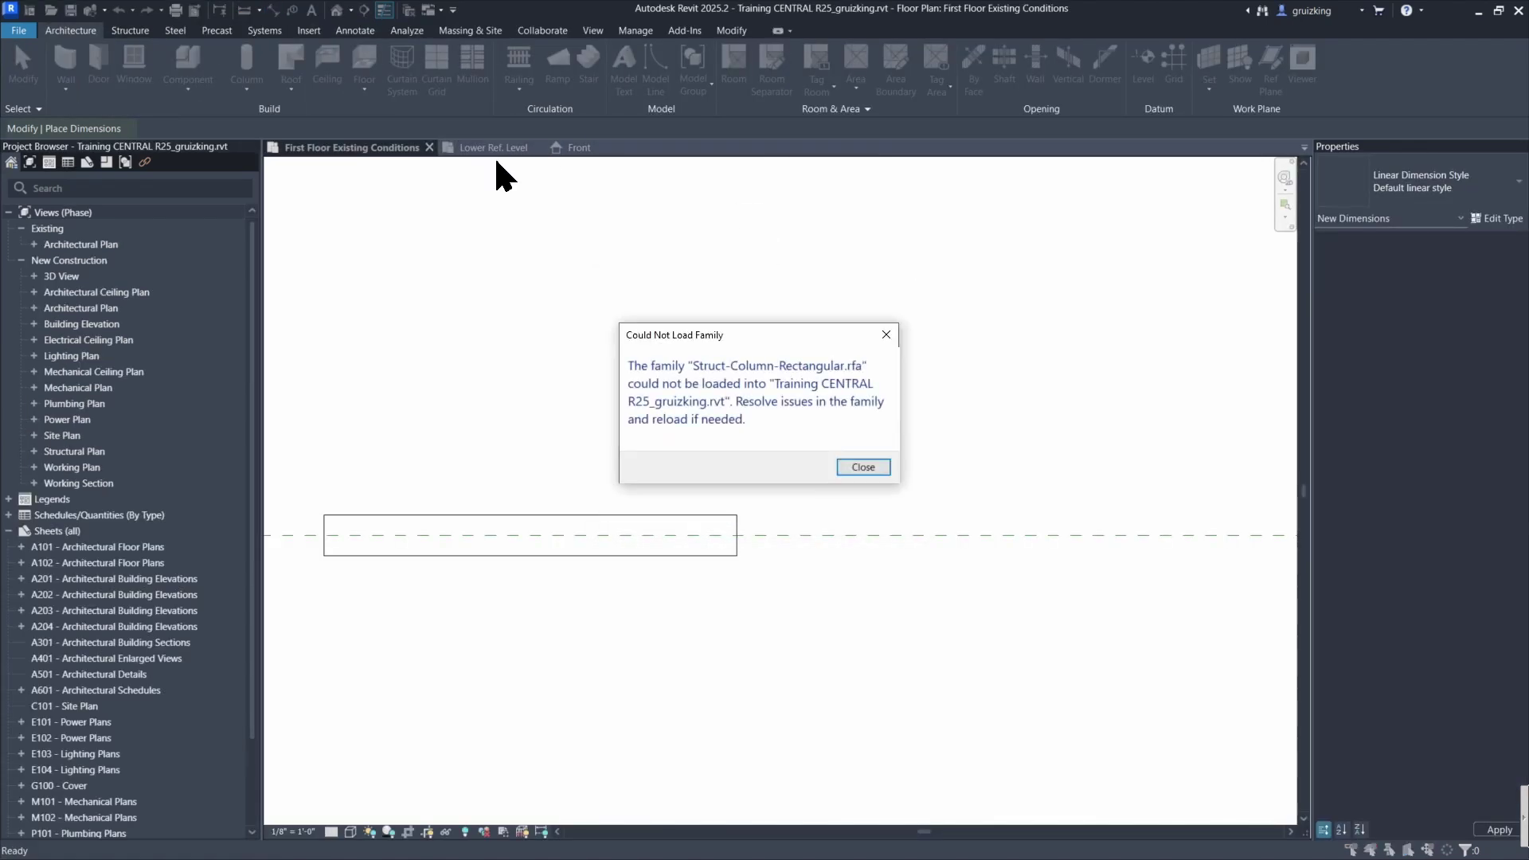
key(Return)
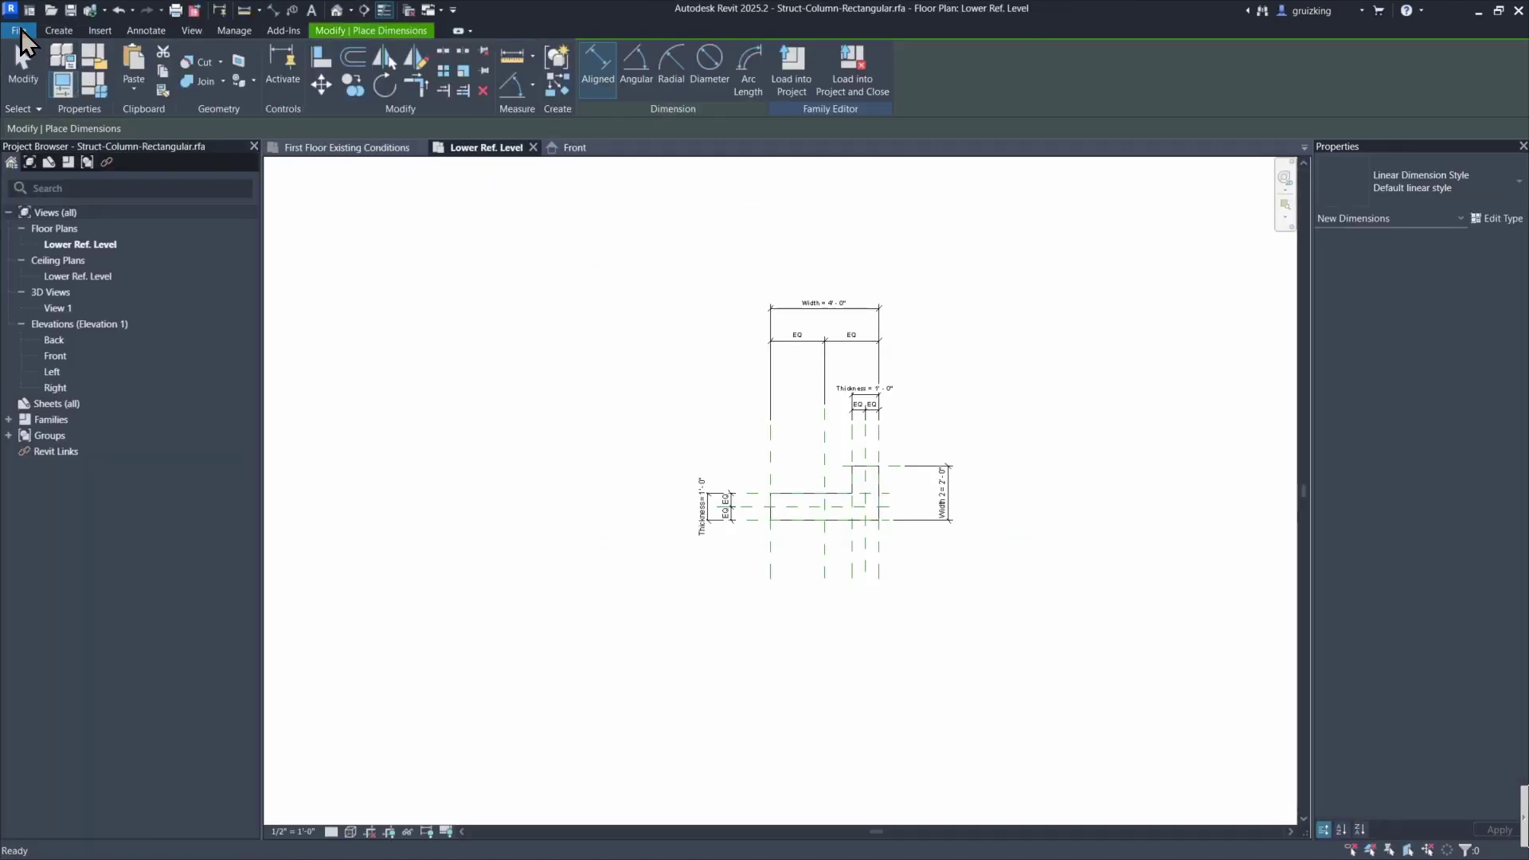
Save the family under the new name Struct-Column-L in the Documents folder.
click(21, 28)
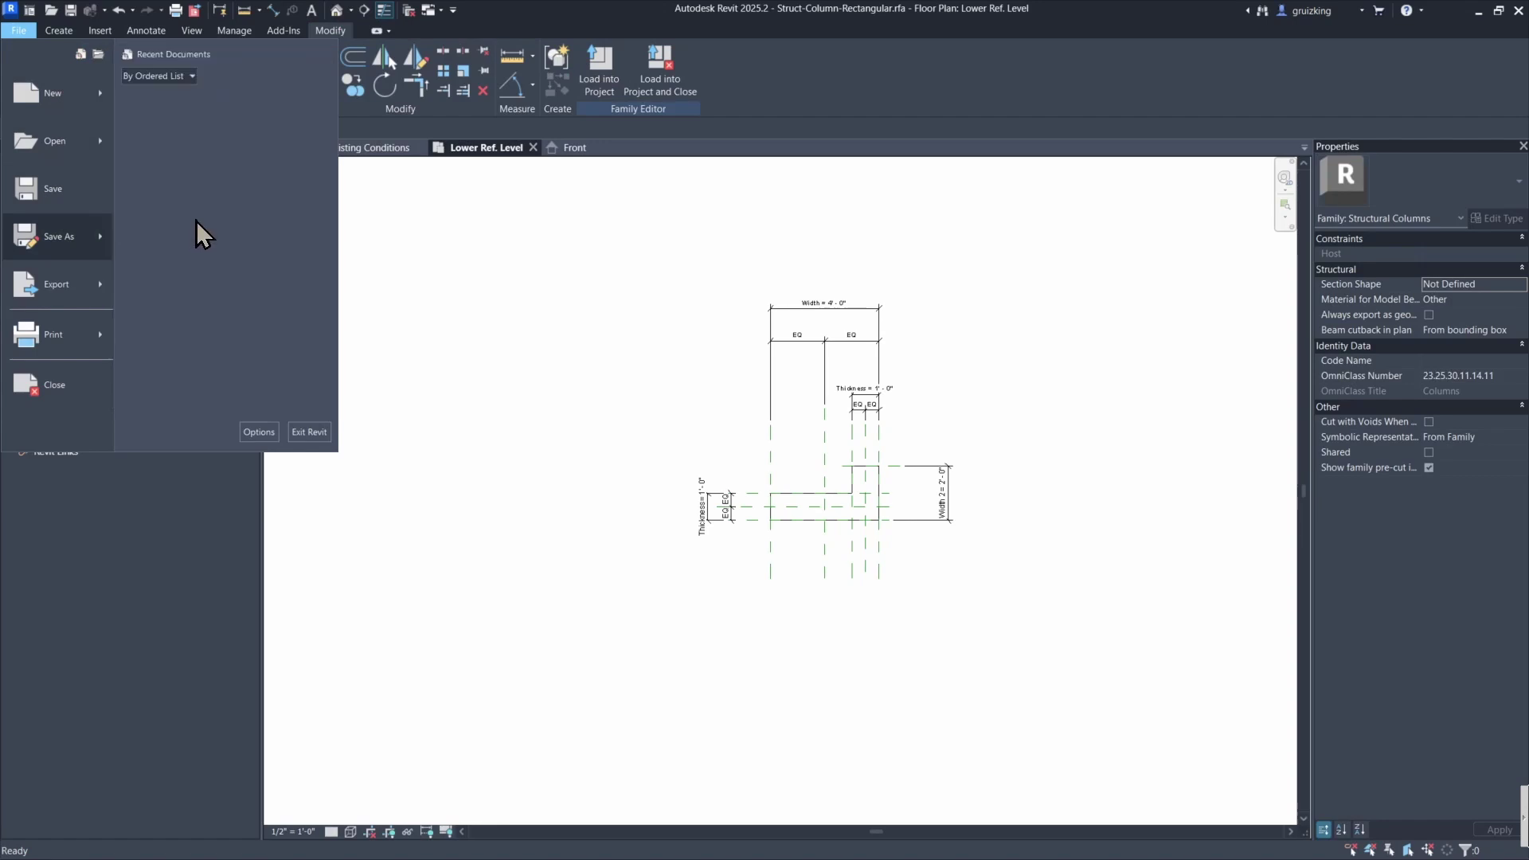
click(196, 221)
key(End)
key(ctrl+shift+Left)
key(ctrl+shift+Left)
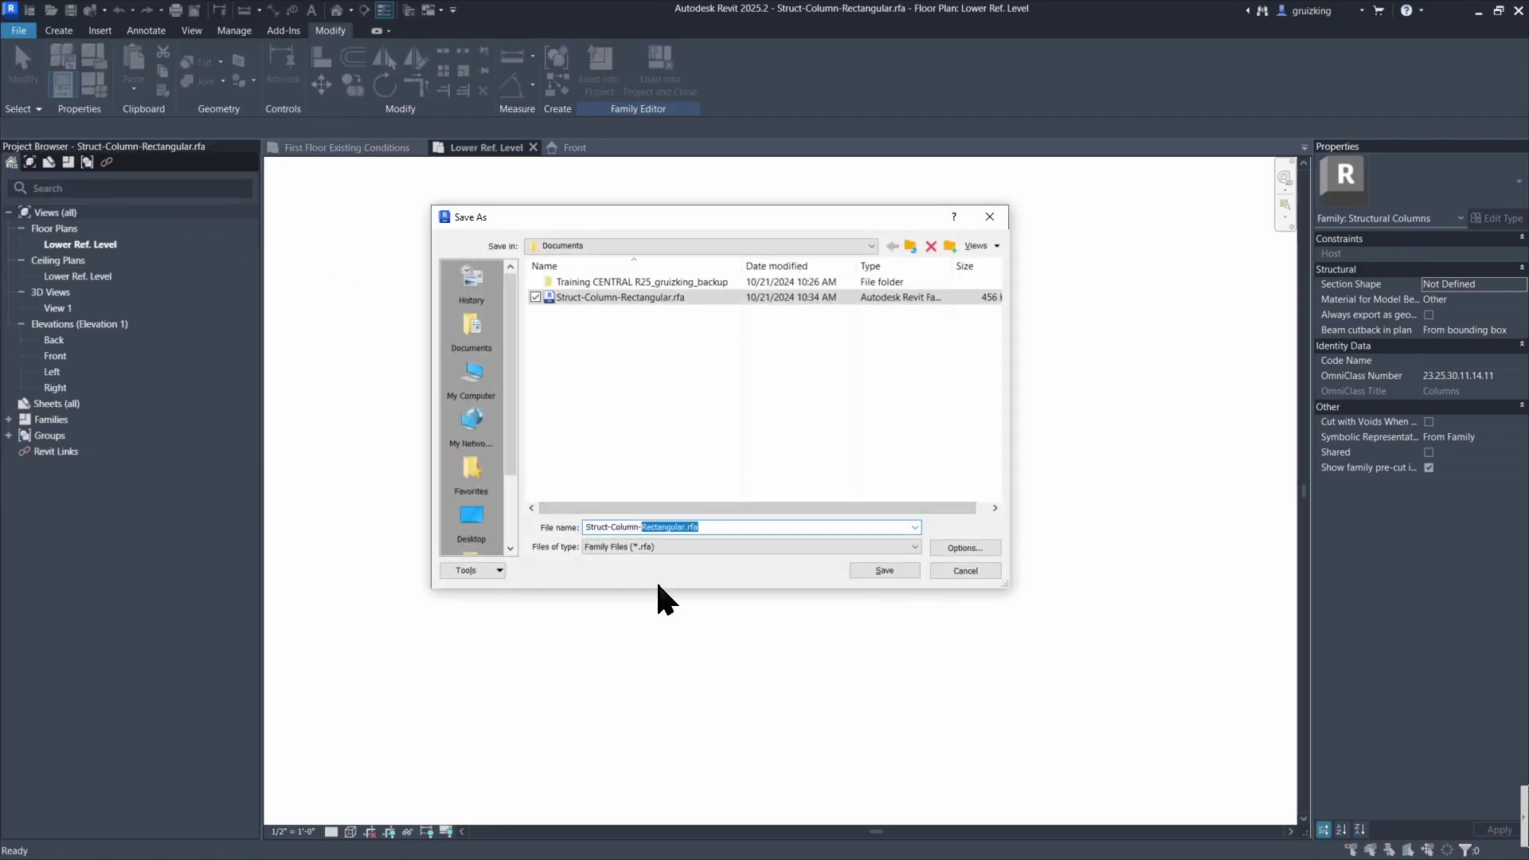
text(L)
key(Return)
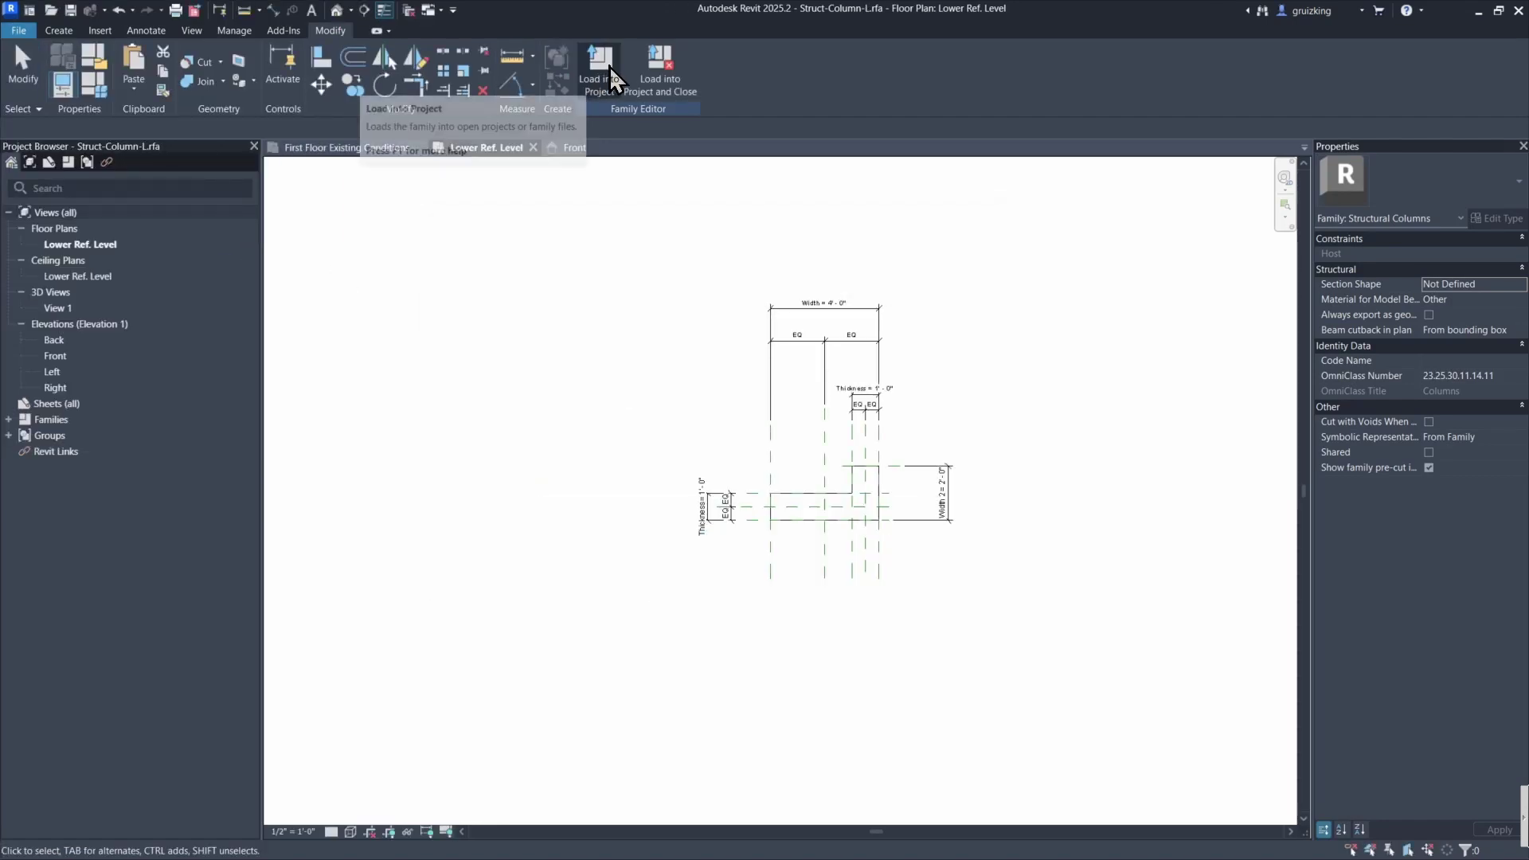
Load the L-shaped column family into the project, close the family, and place one column against the end of the rectangular column row.
click(642, 66)
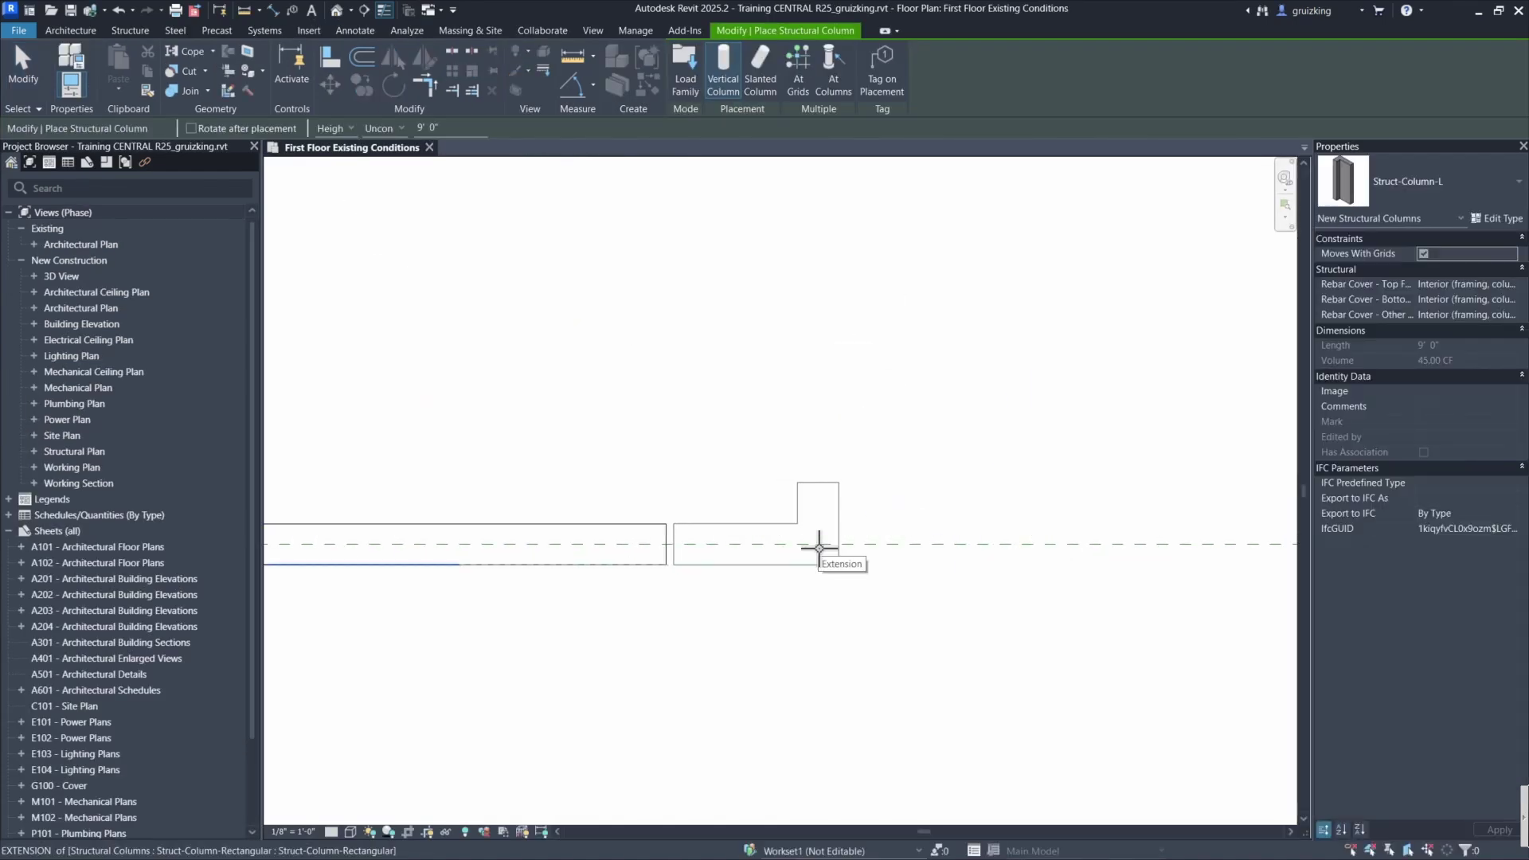
scroll(685, 526, up, 5)
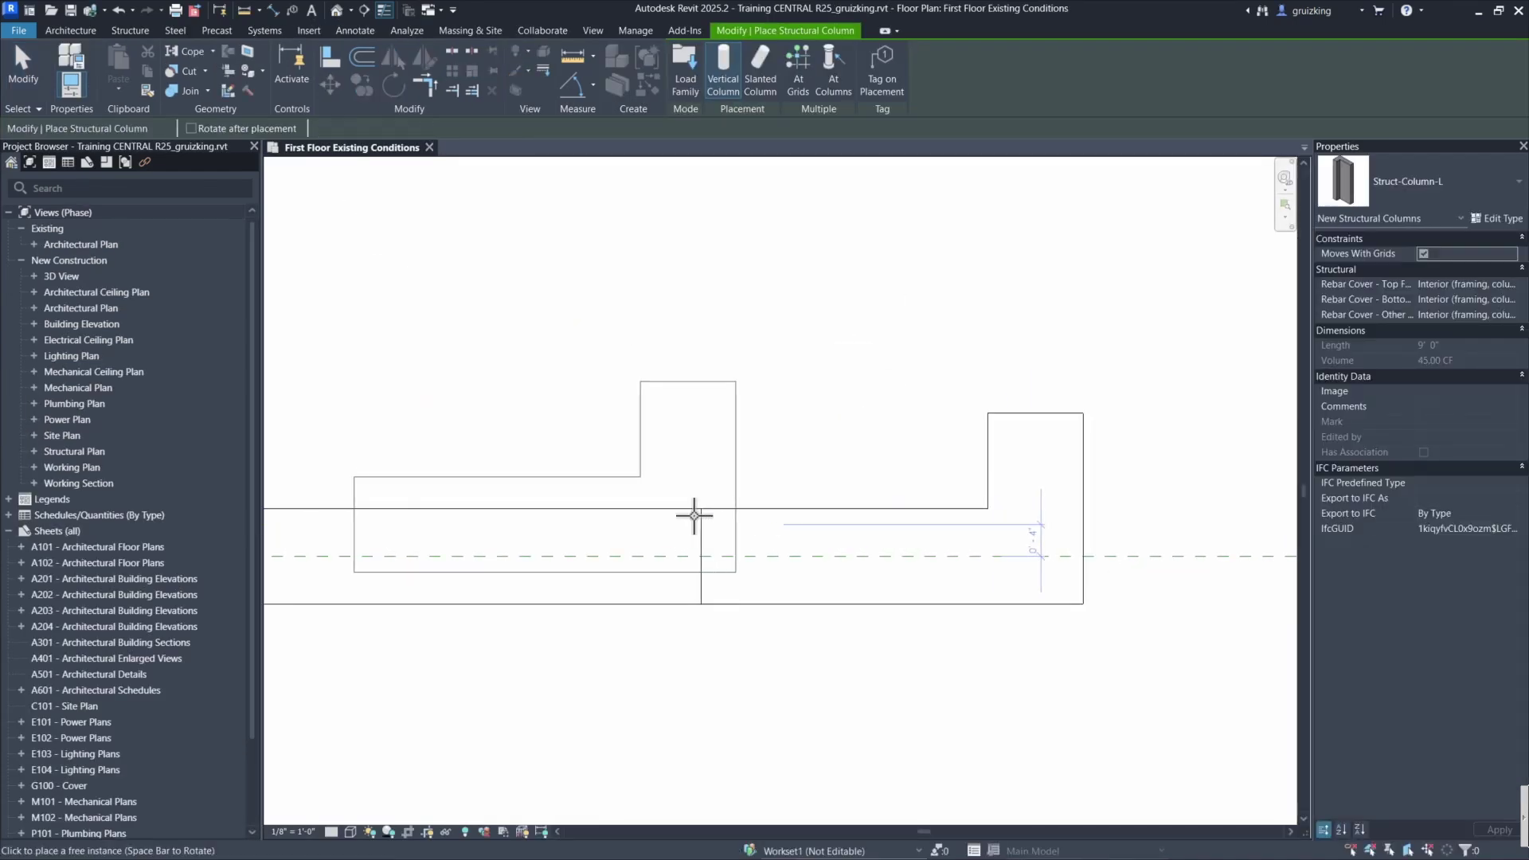
key(Escape)
key(Escape)
middle_drag(731, 540, 667, 519)
scroll(667, 519, down, 3)
Join the geometry of the L-shaped column with the adjoining rectangular column.
key(j)
key(g)
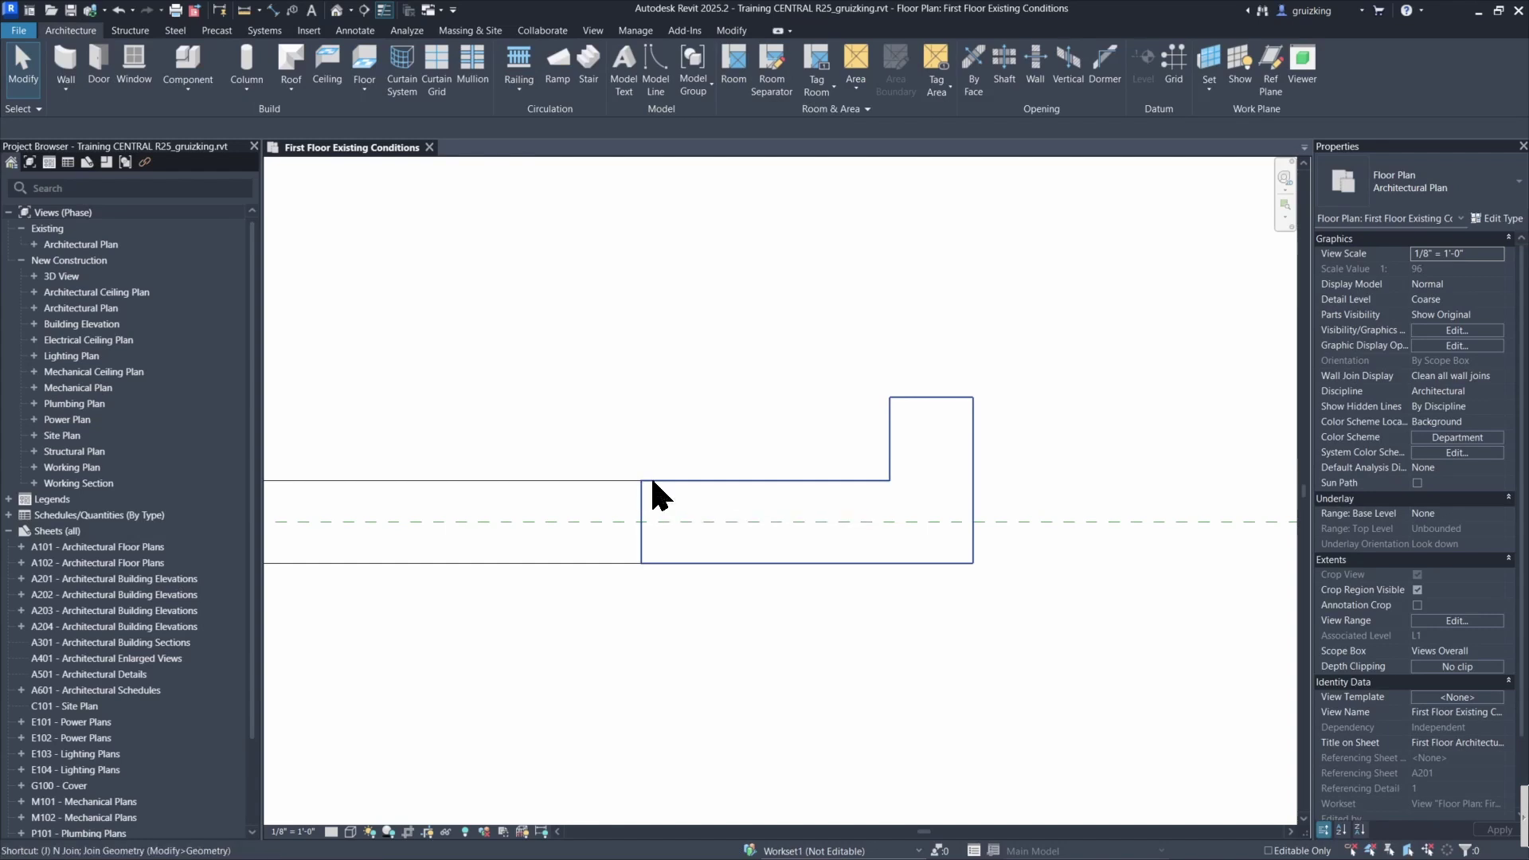
click(666, 483)
click(622, 500)
scroll(647, 518, down, 3)
key(Escape)
key(Escape)
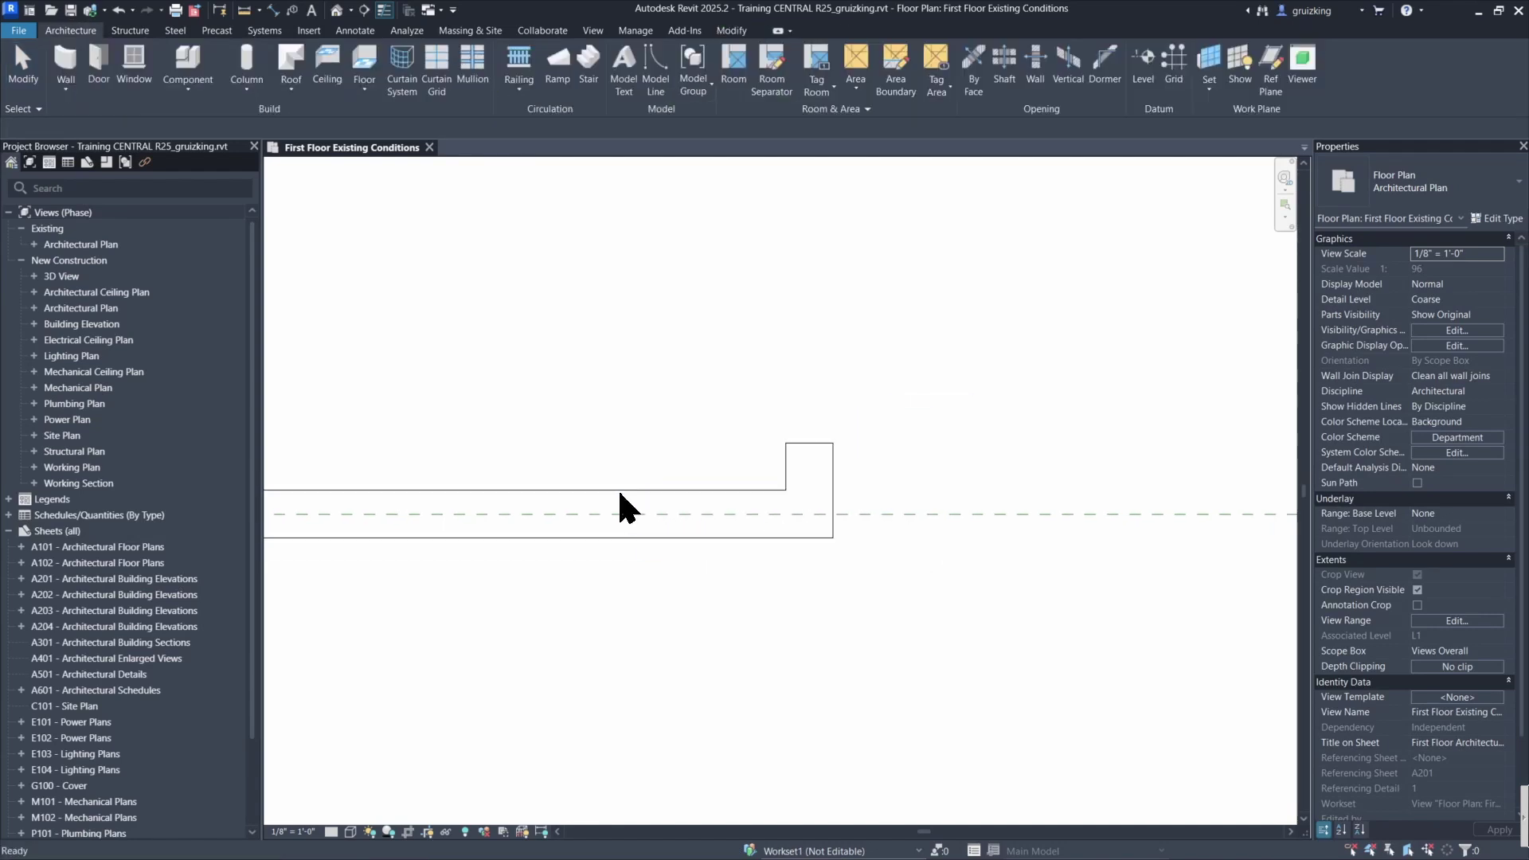
Place another Struct-Column-Rectangular, rotated to vertical, against the end of the L-shaped column's short leg.
click(645, 519)
scroll(645, 520, down, 2)
key(c)
key(s)
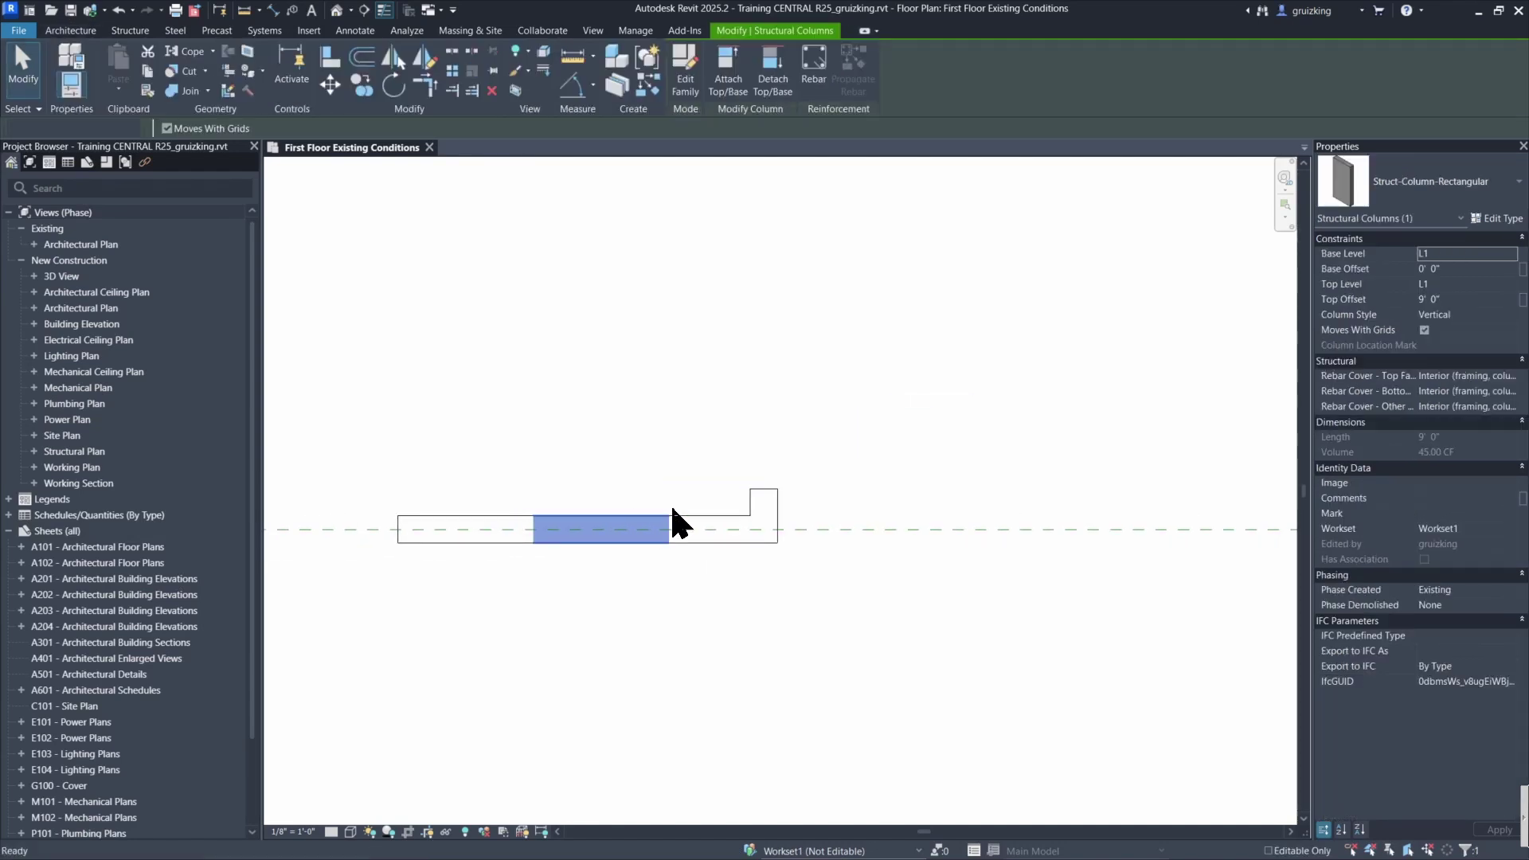
key(space)
key(space)
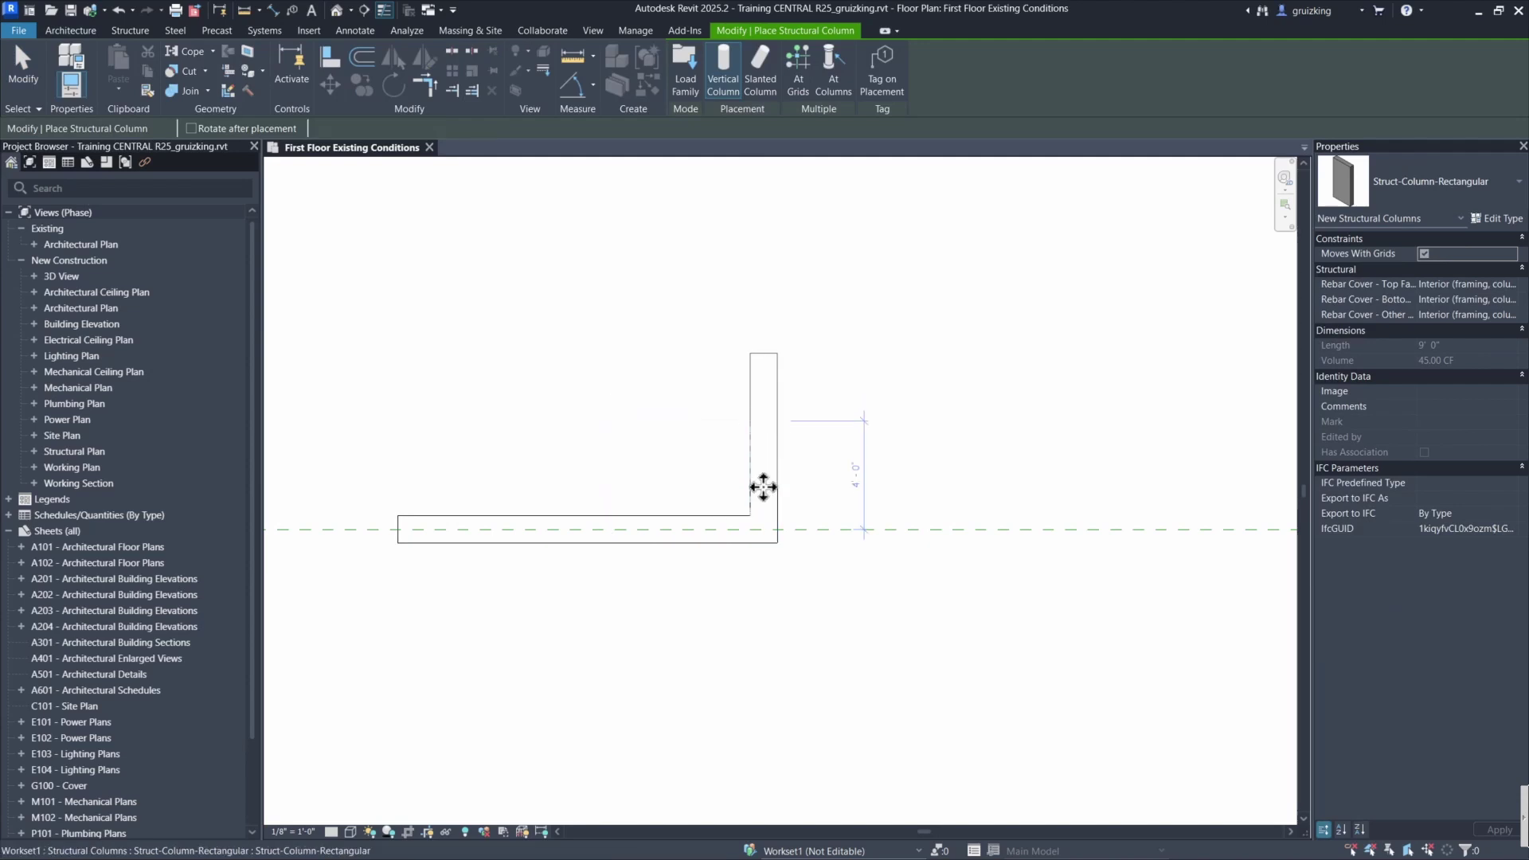
scroll(877, 492, up, 4)
key(Escape)
Join the geometry of the vertical rectangular column with the short leg of the L-shaped column.
scroll(810, 510, up, 3)
key(j)
key(g)
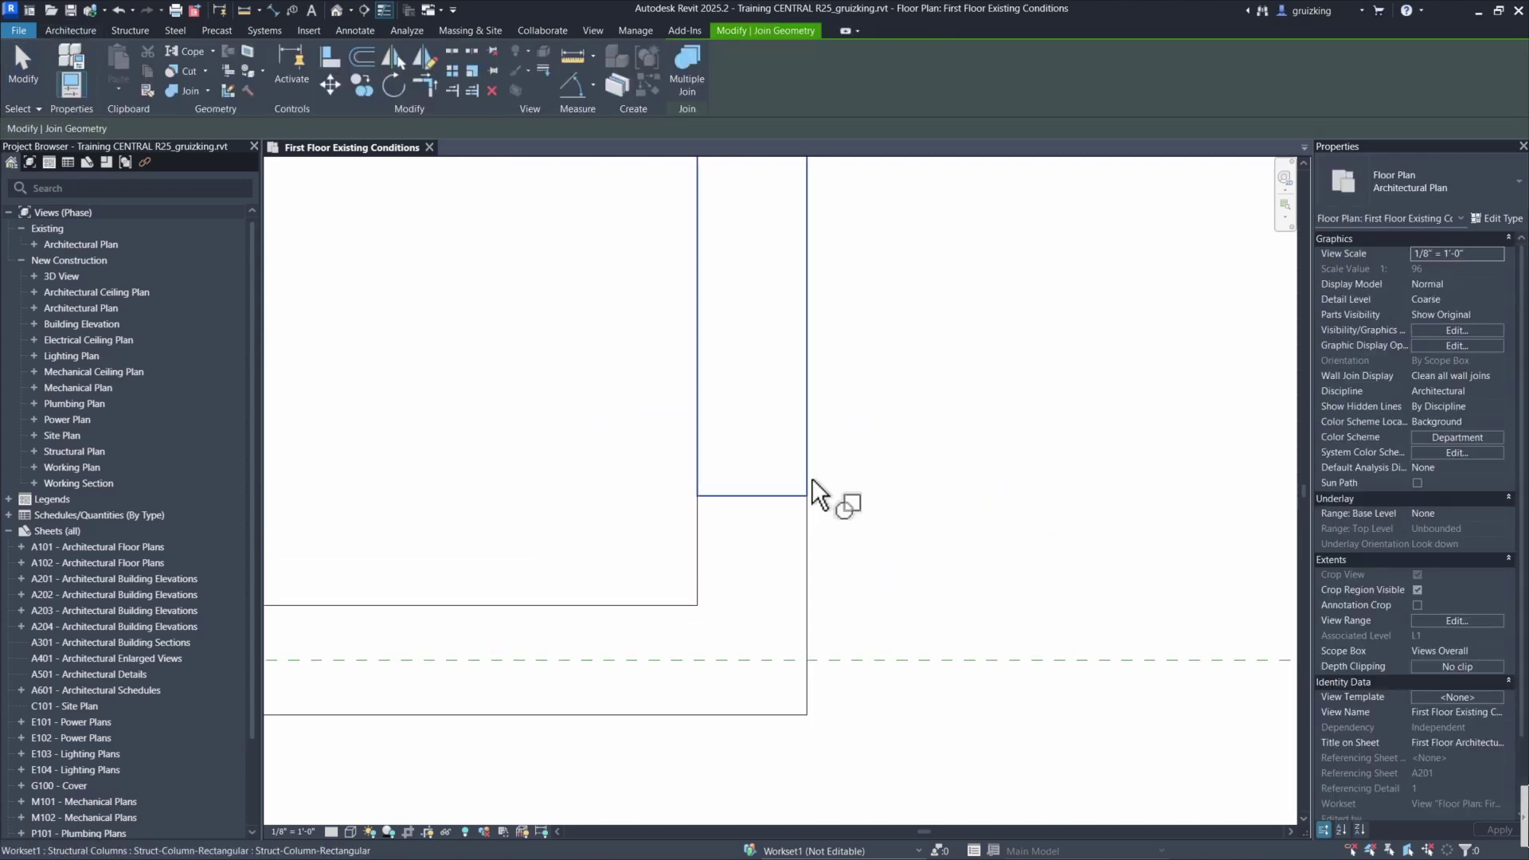
click(810, 478)
click(800, 515)
scroll(817, 547, down, 3)
key(Escape)
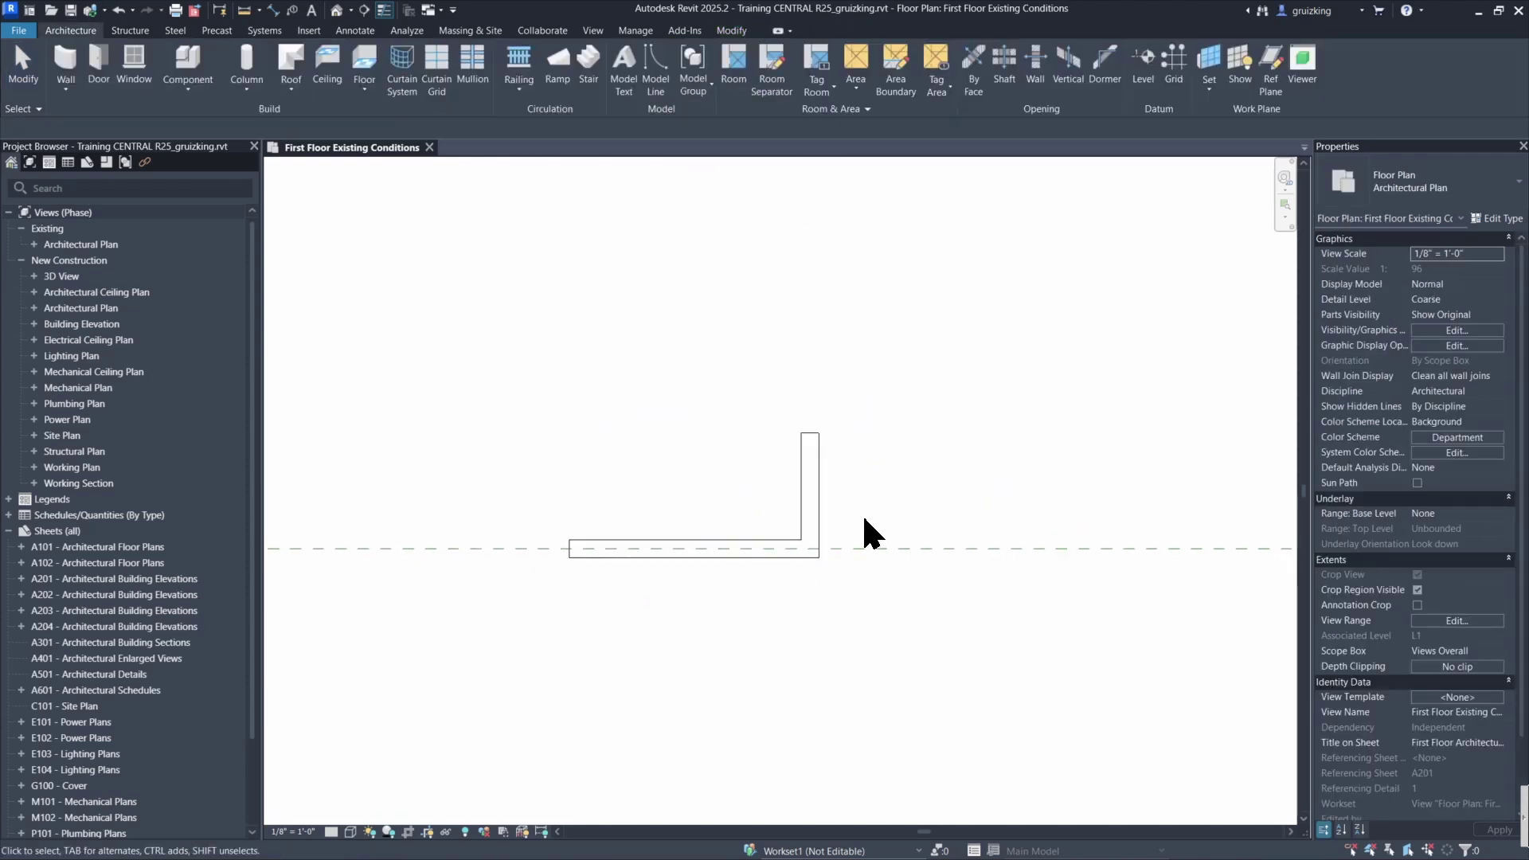
scroll(752, 430, down, 2)
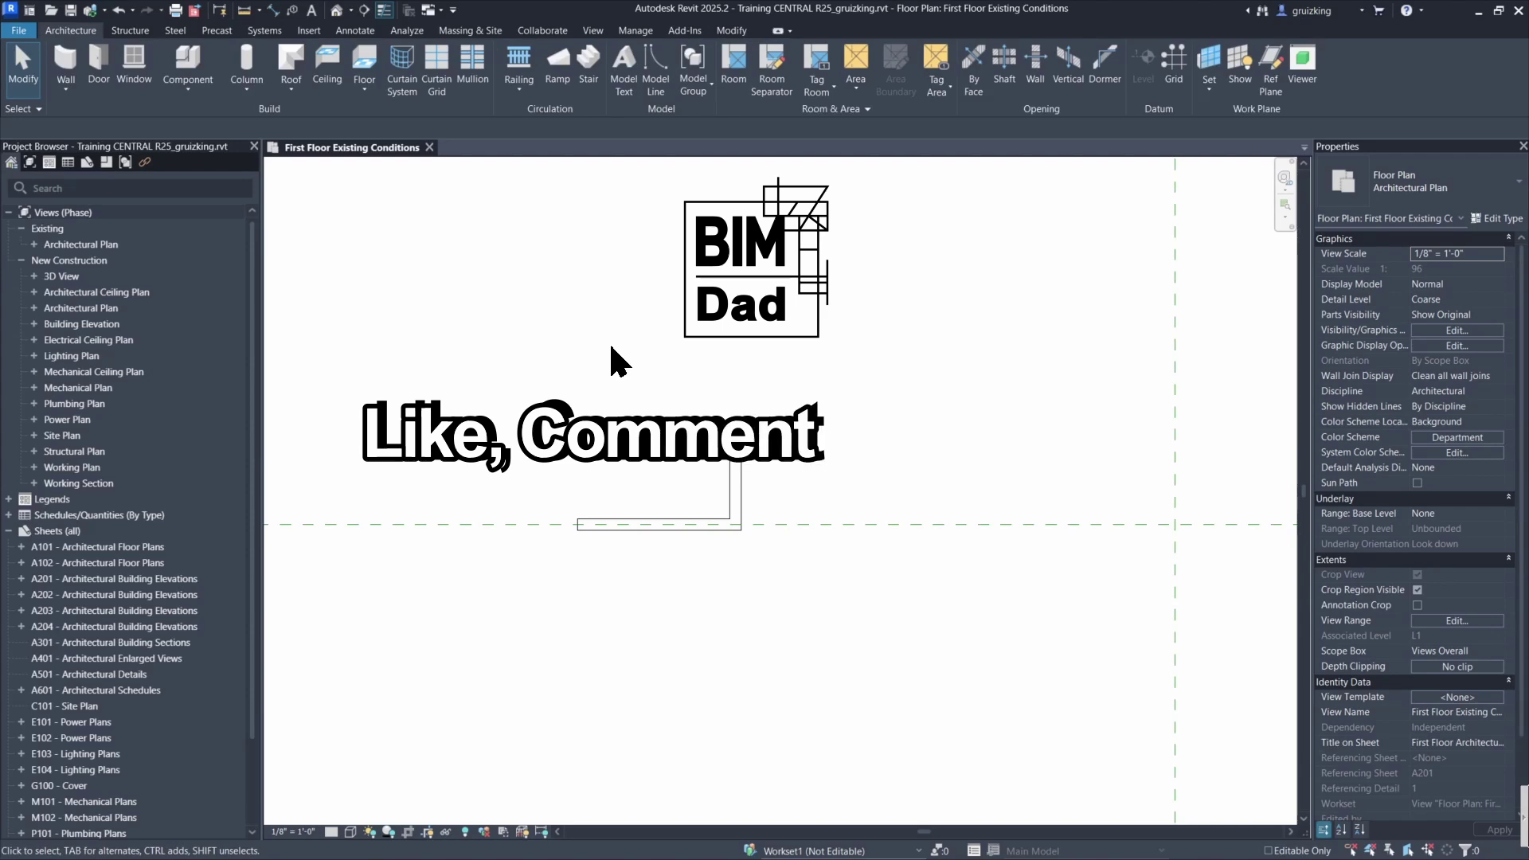